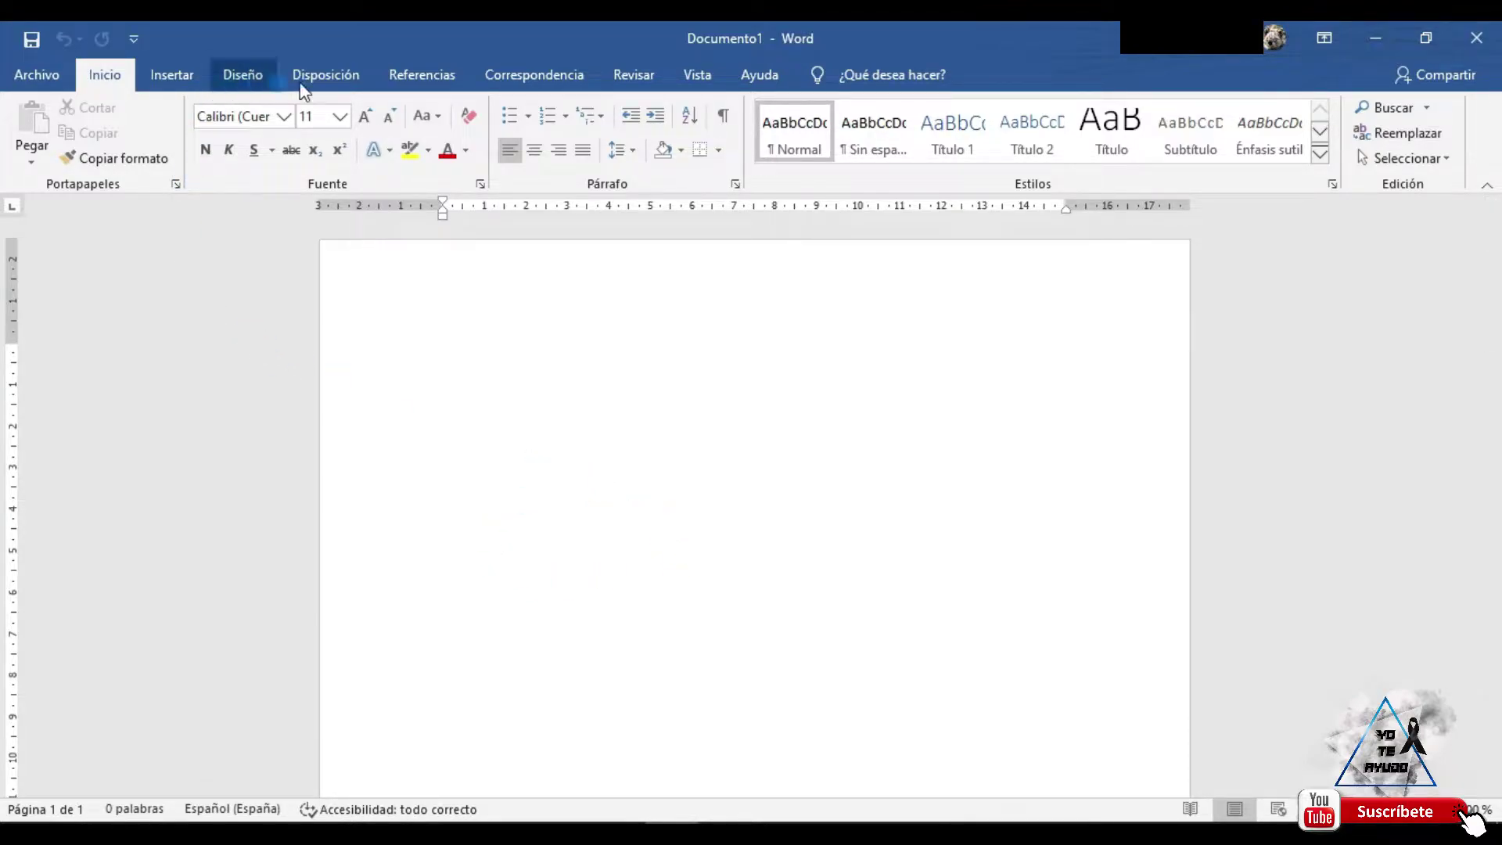
- Open the Tabla size grid from the Insertar ribbon
left_click(184, 73)
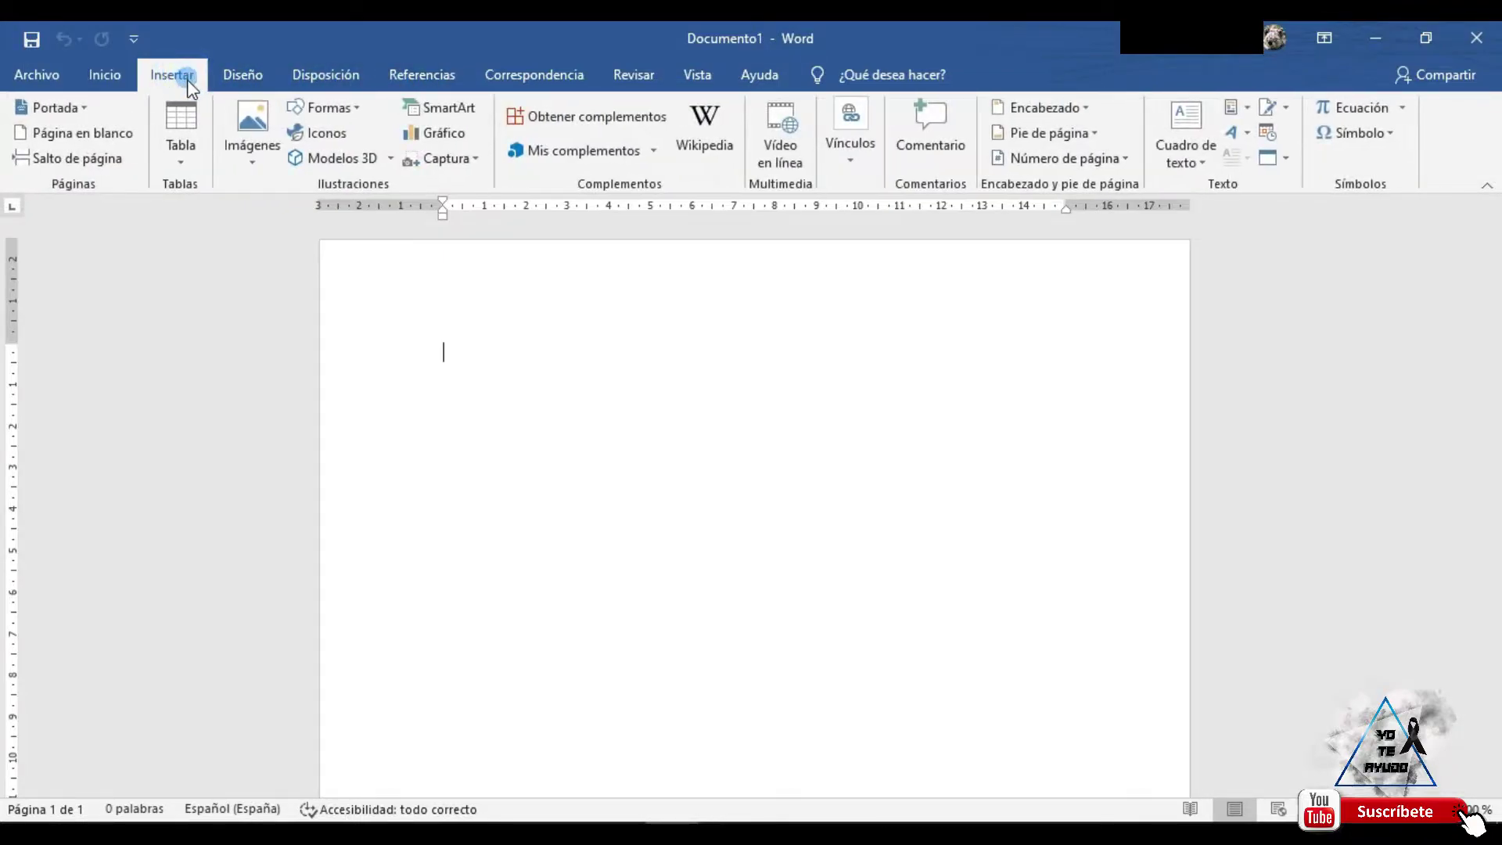
left_click(185, 153)
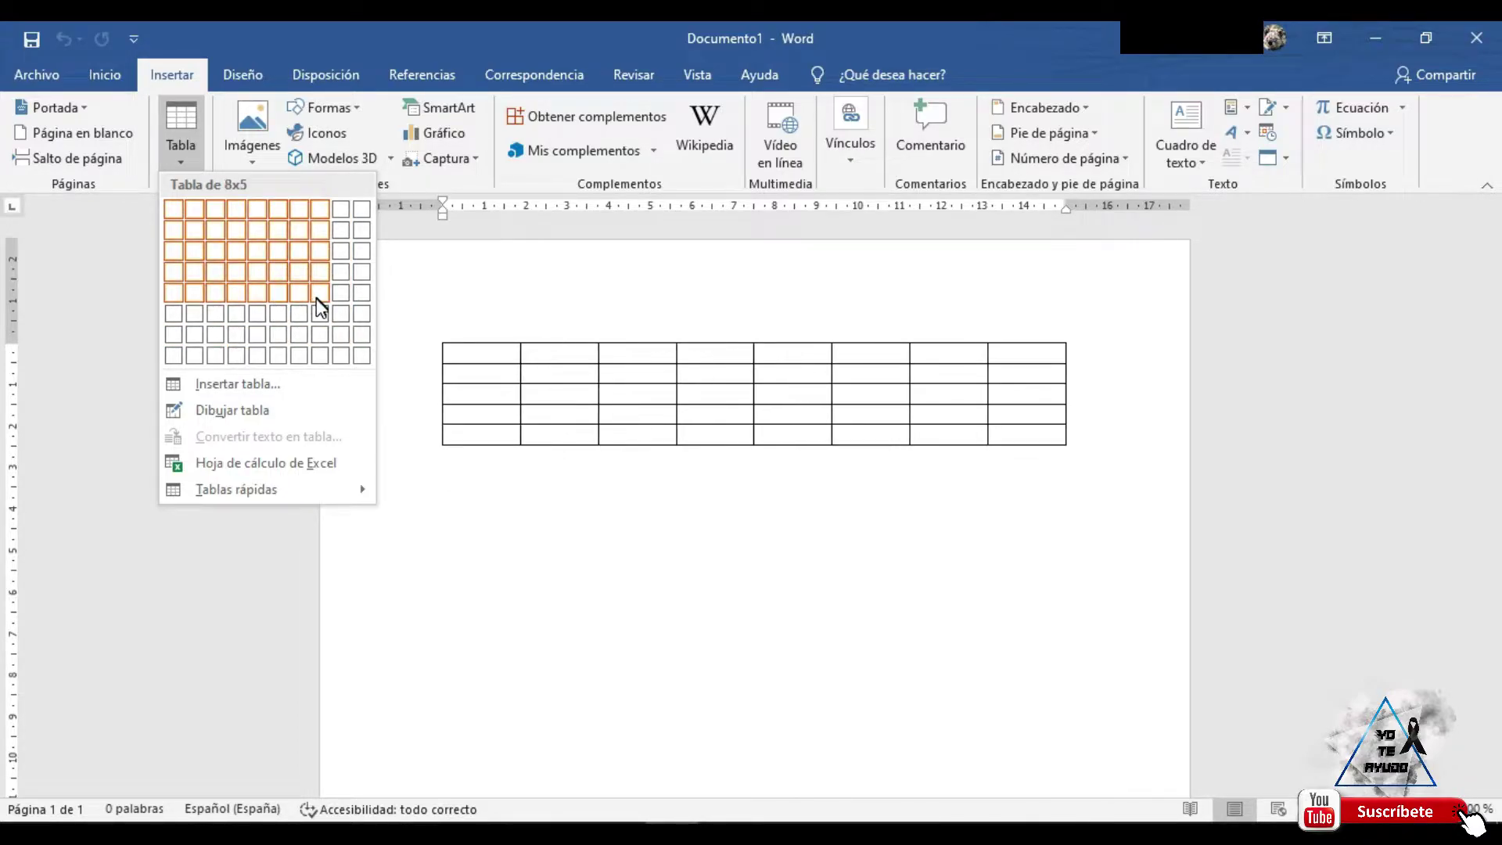
left_click(238, 384)
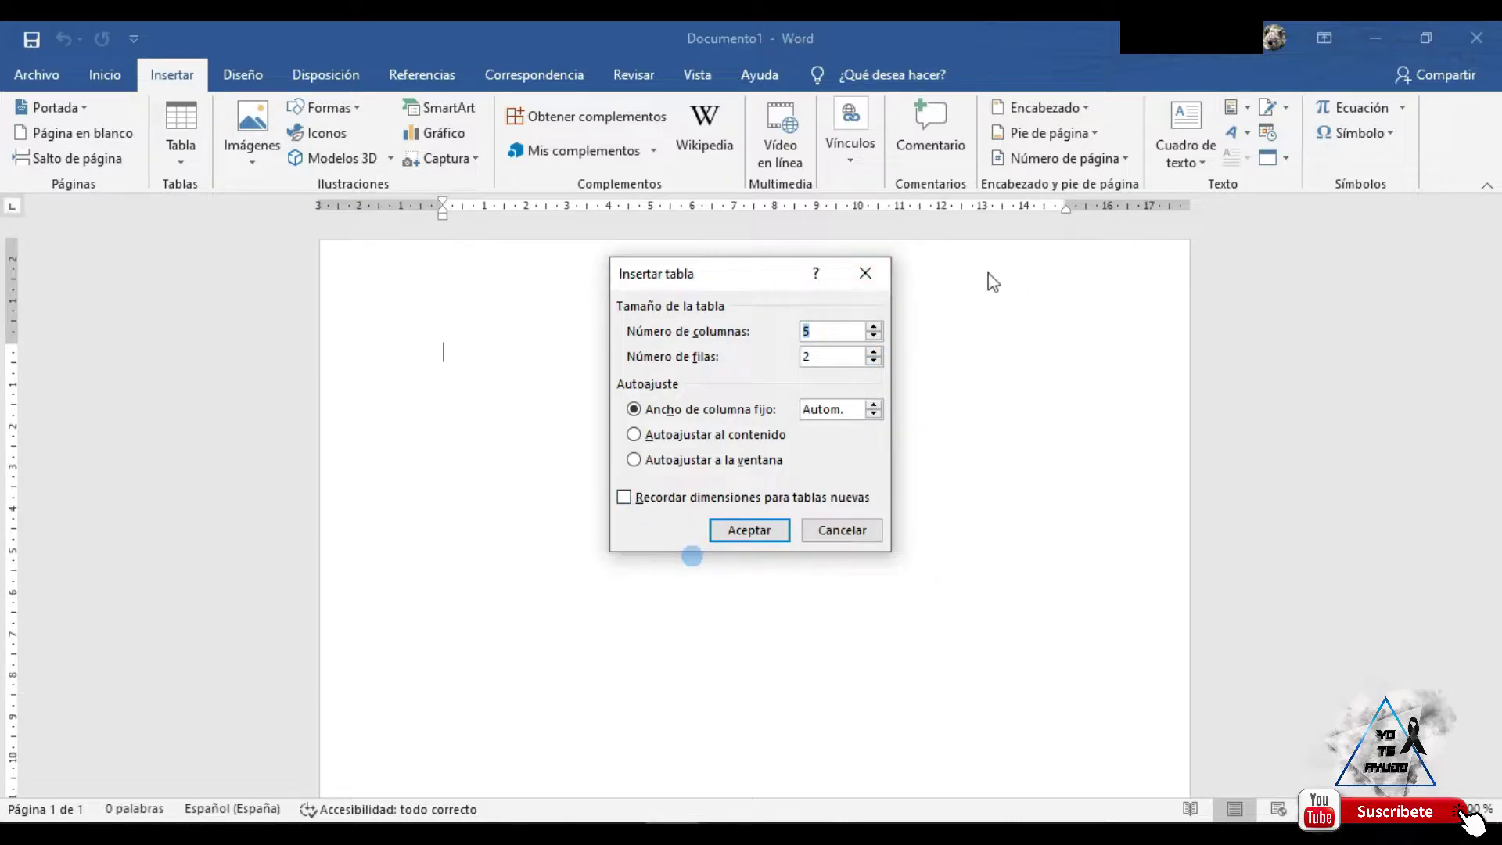
left_click(815, 356)
left_click(873, 404)
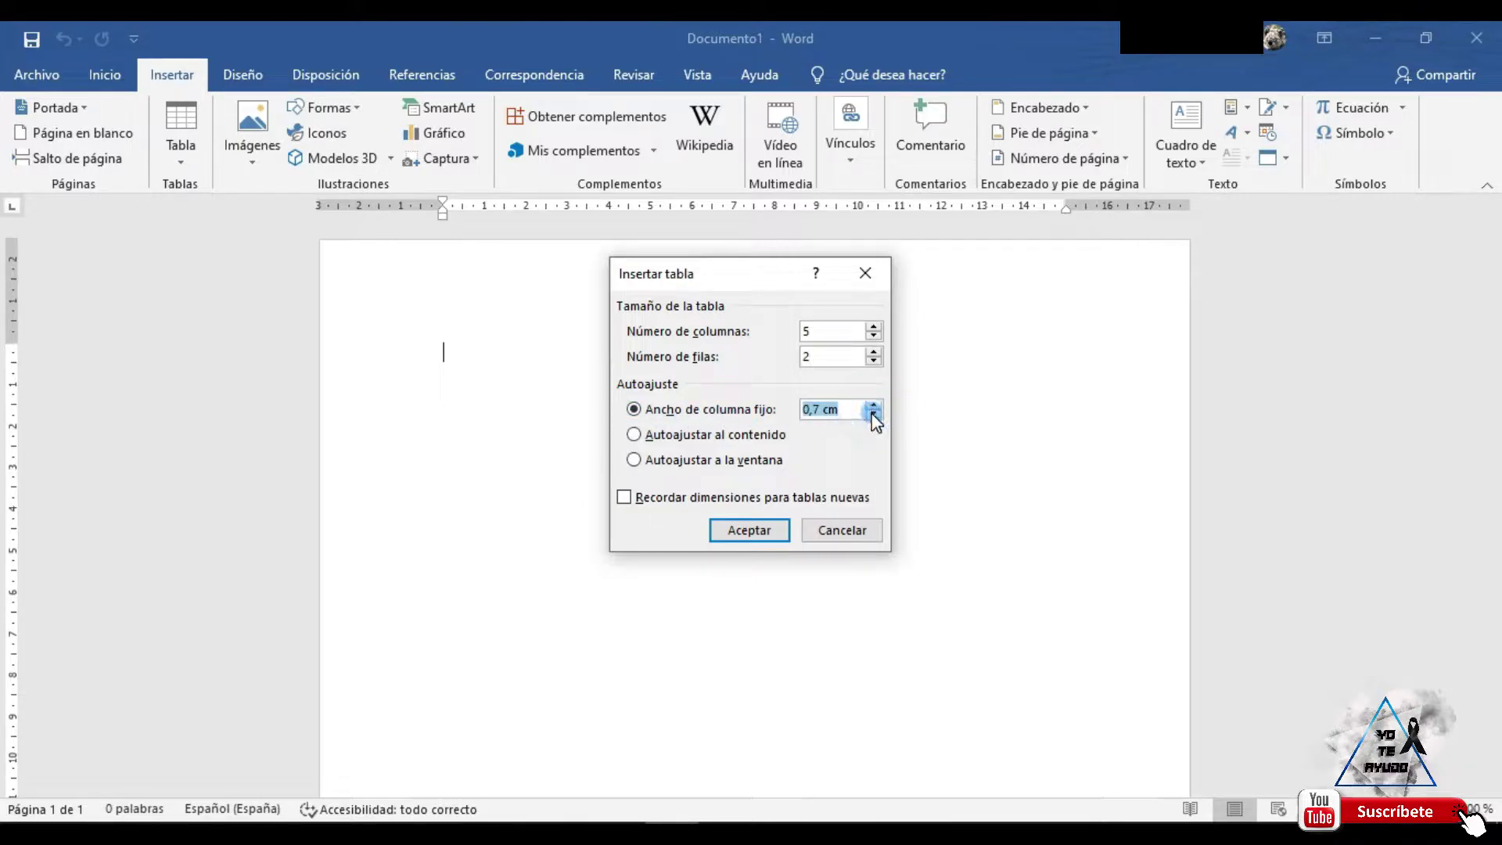
left_click(873, 415)
left_click(842, 532)
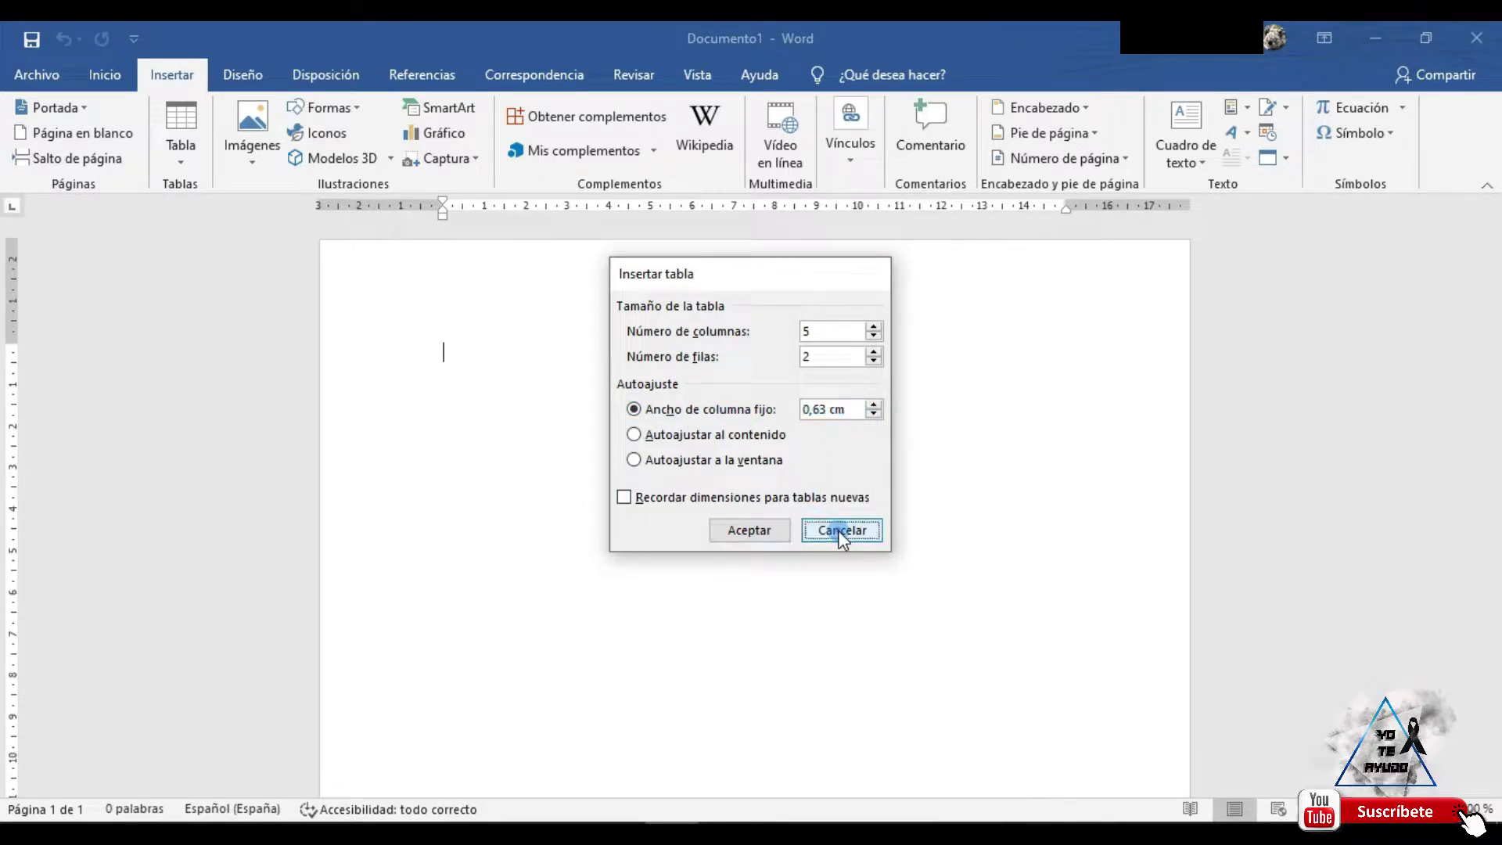
- Insert a 6x3 table, then Tab past its last cell to grow it to five rows
left_click(184, 139)
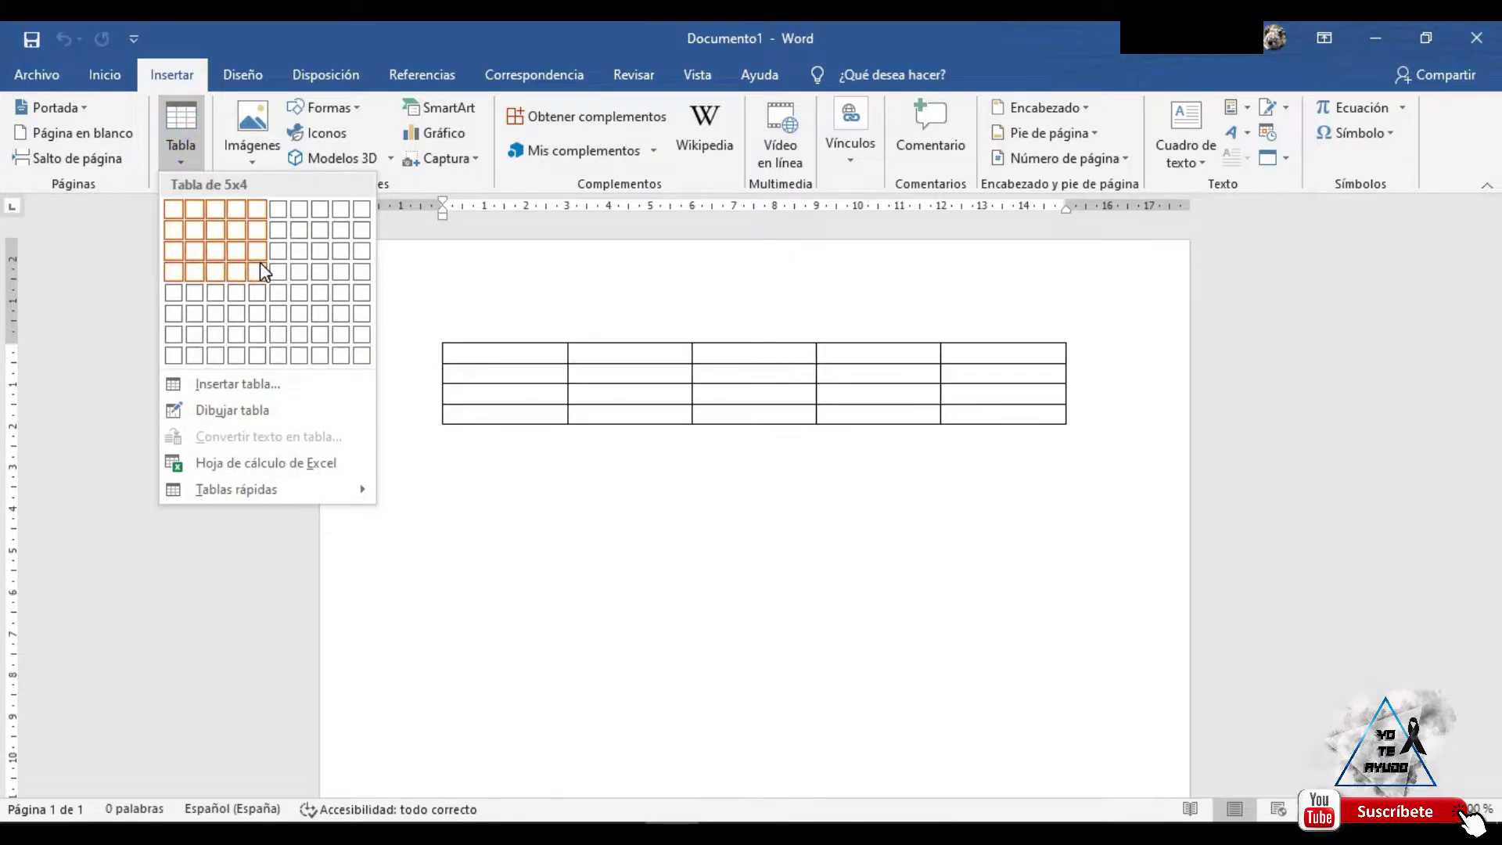
left_click(270, 257)
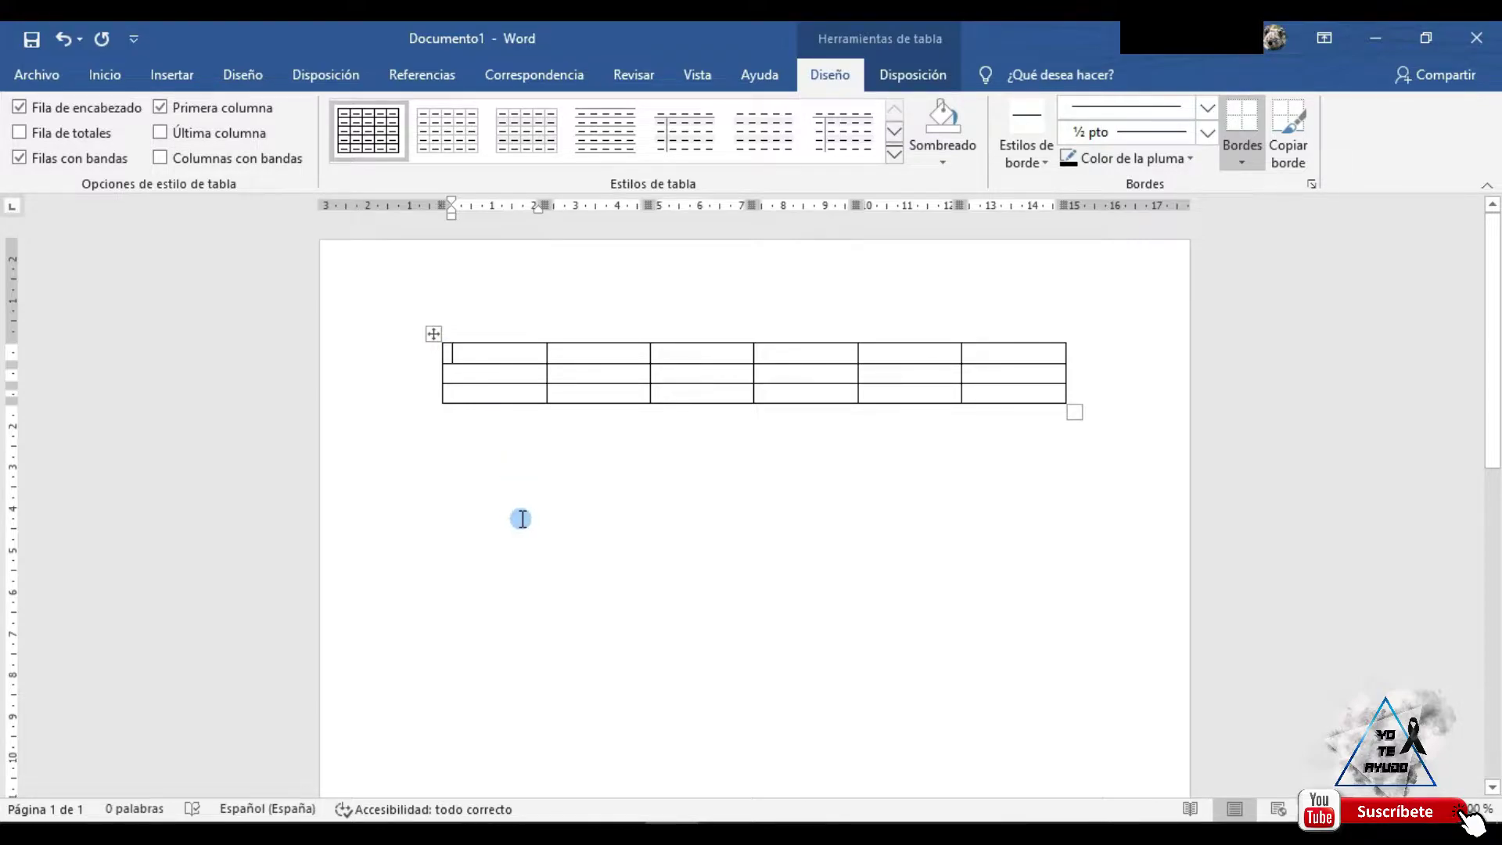
key("Tab")
key("Tab")
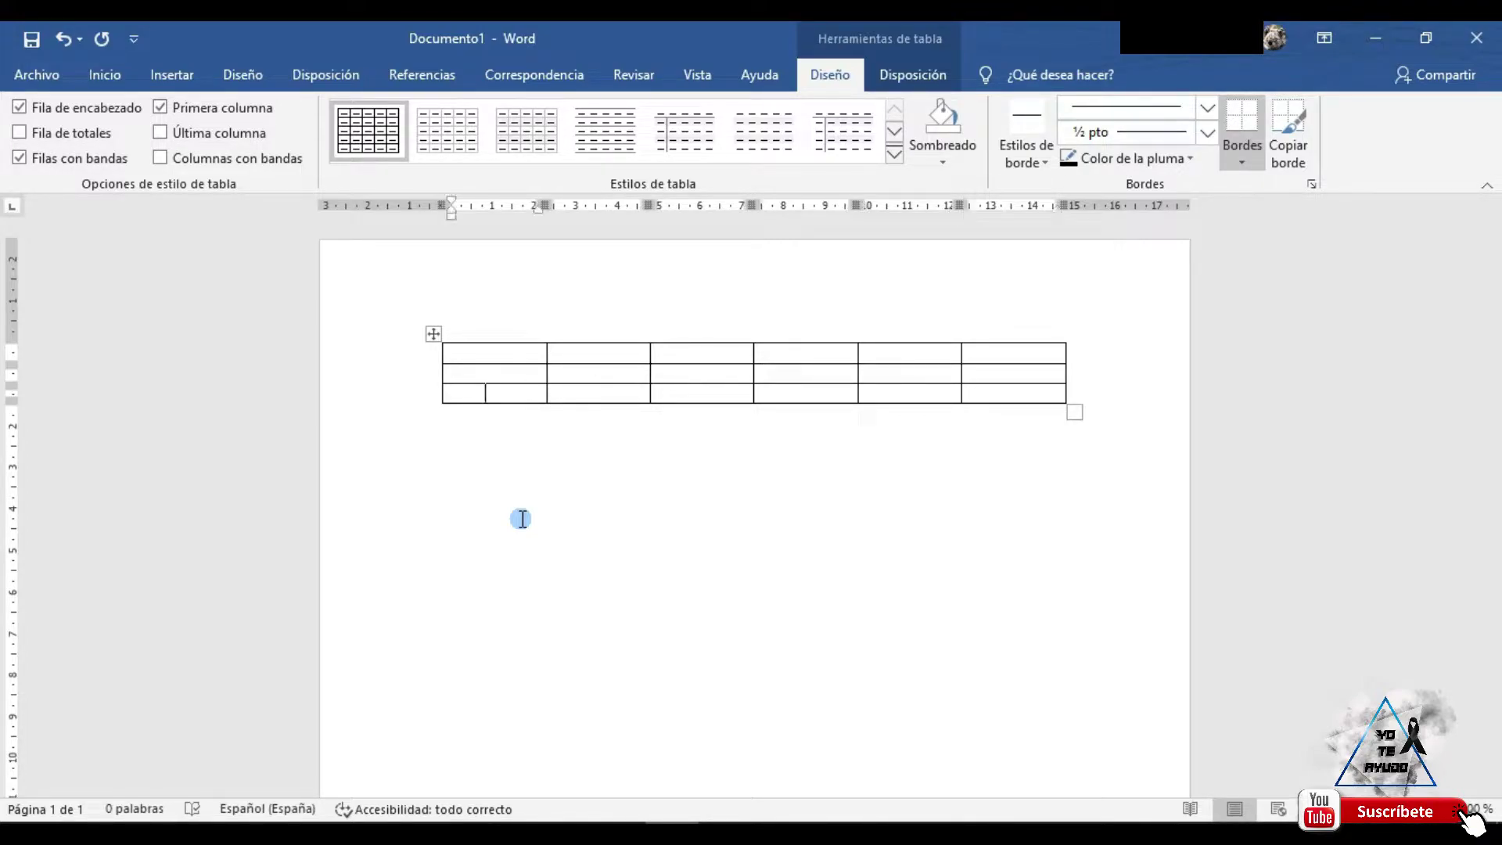
key("Tab")
key("Tab")
key("Tab")
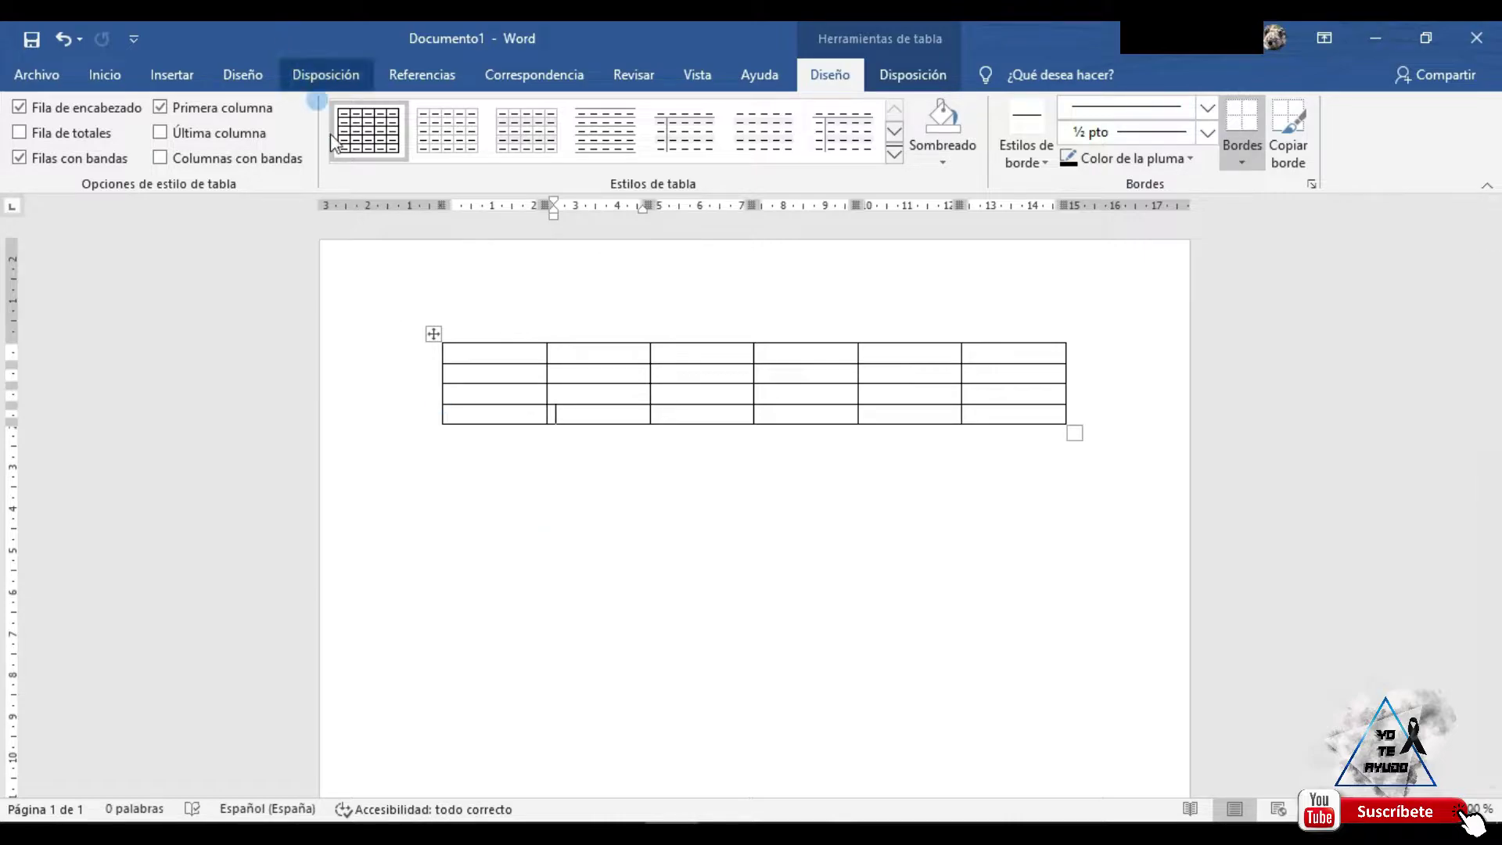
left_click(998, 395)
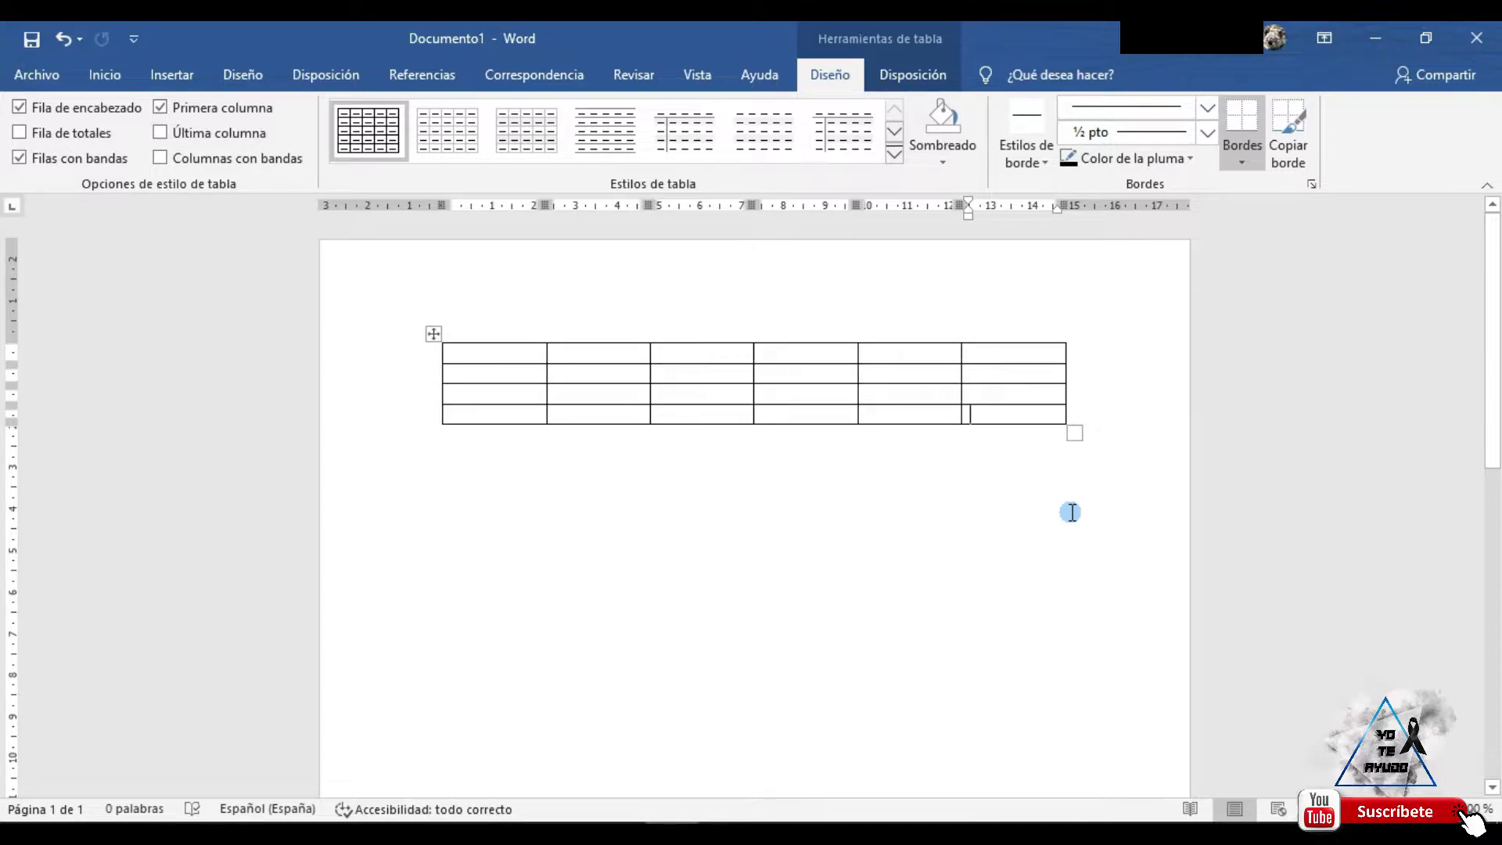
key("Tab")
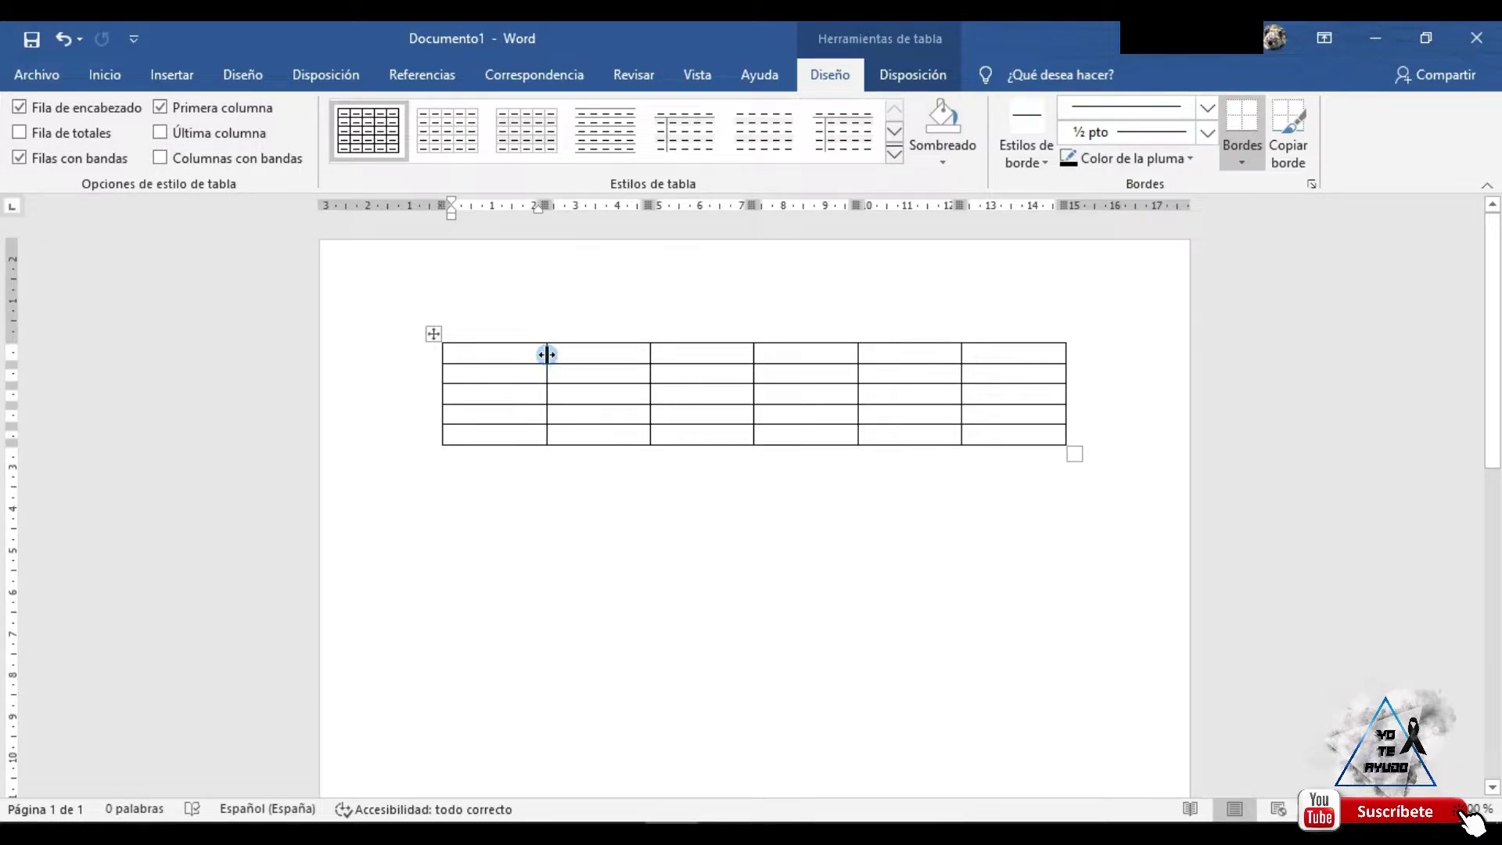
- Drag column borders and table edges to widen the first column, then restore compact row heights
left_click(547, 354)
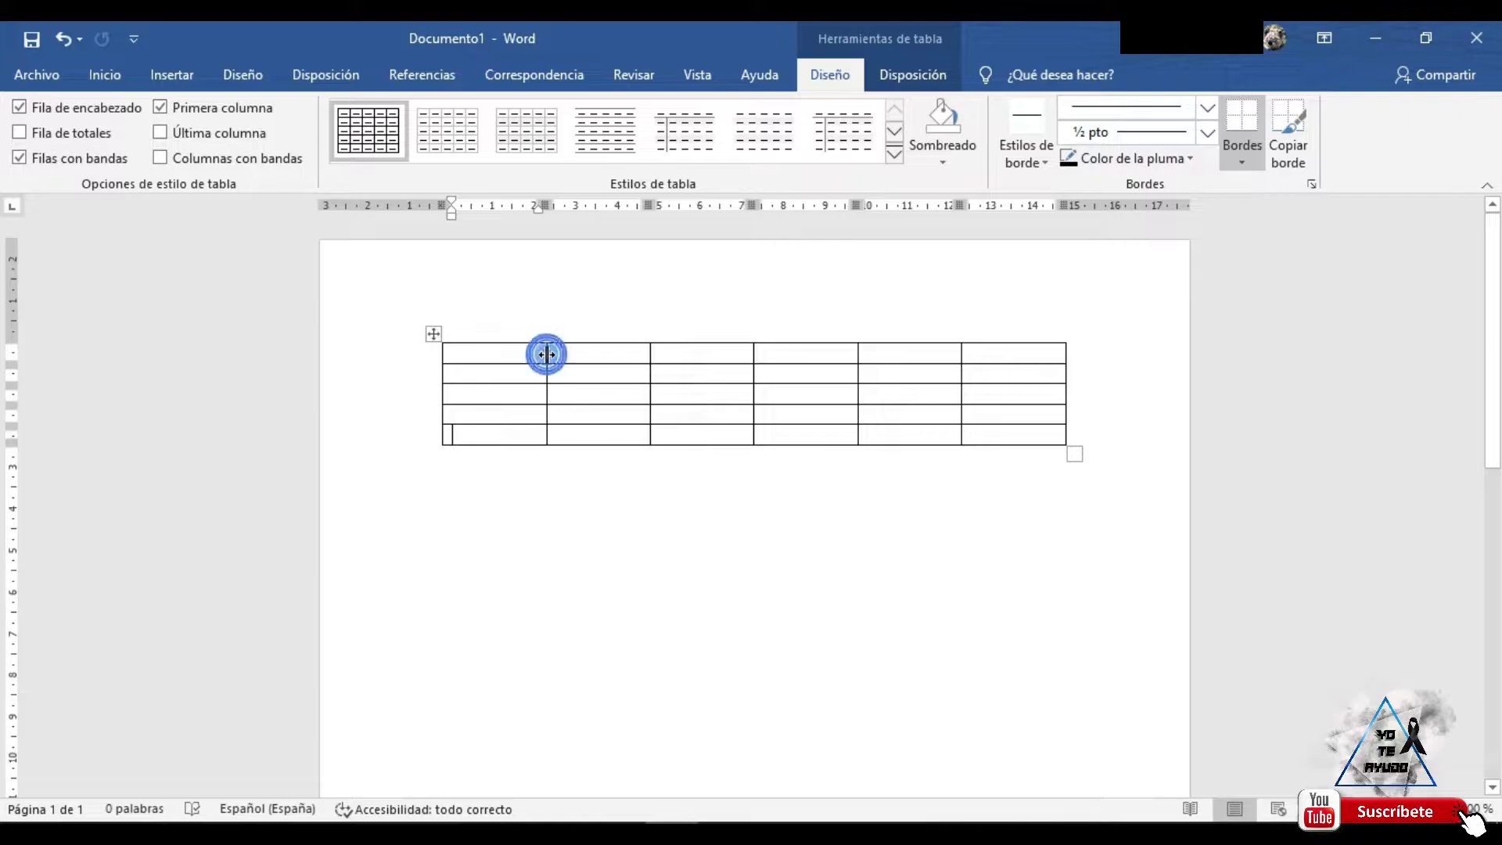
mouse_move(547, 354)
left_mouse_down()
mouse_move(514, 369)
mouse_move(570, 365)
left_mouse_up()
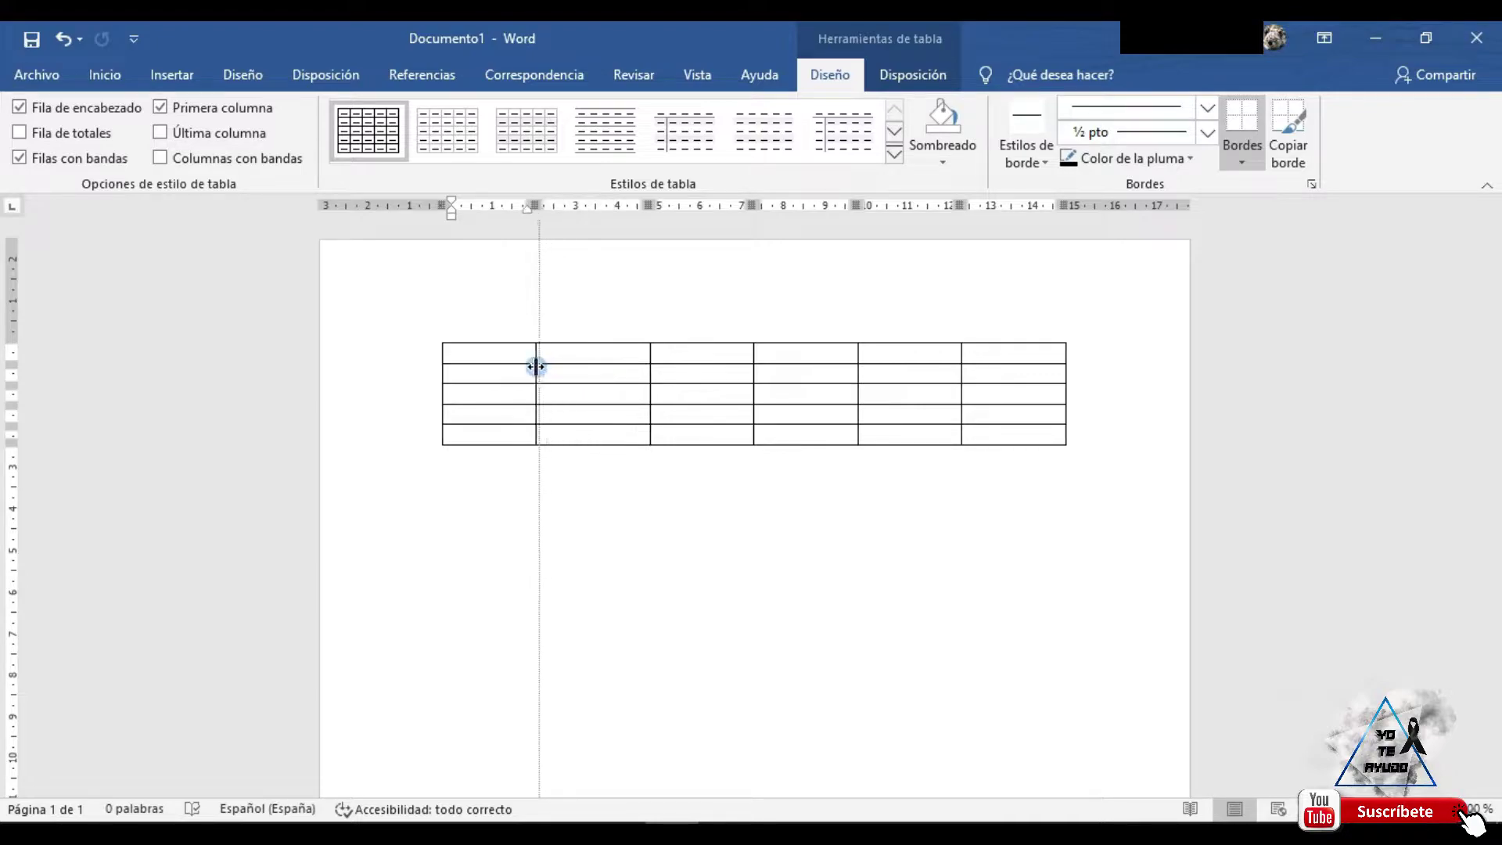
left_click_drag(570, 366, 556, 367)
mouse_move(635, 368)
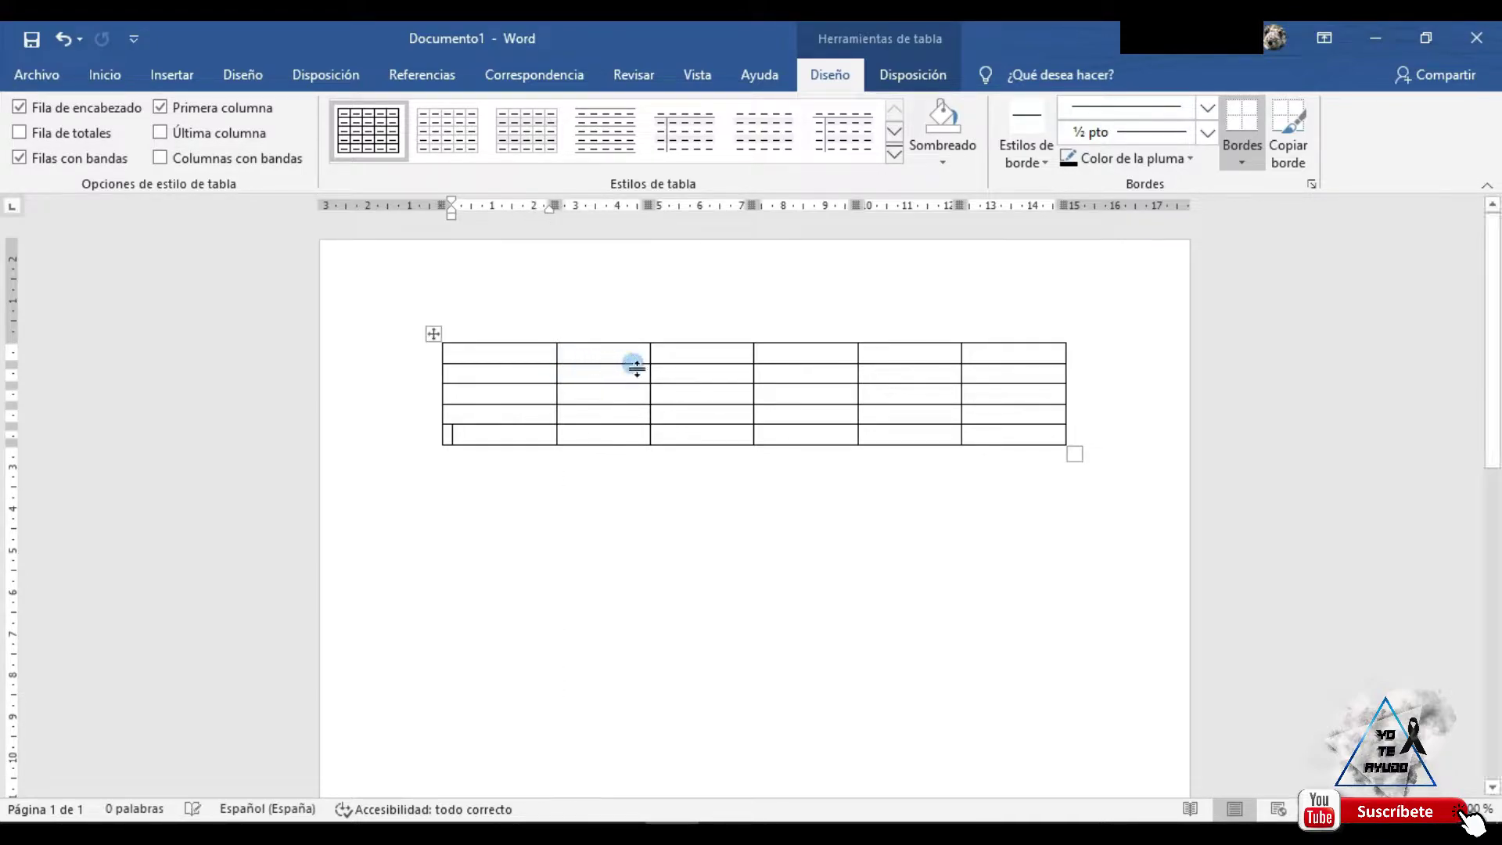
left_click_drag(650, 376, 661, 378)
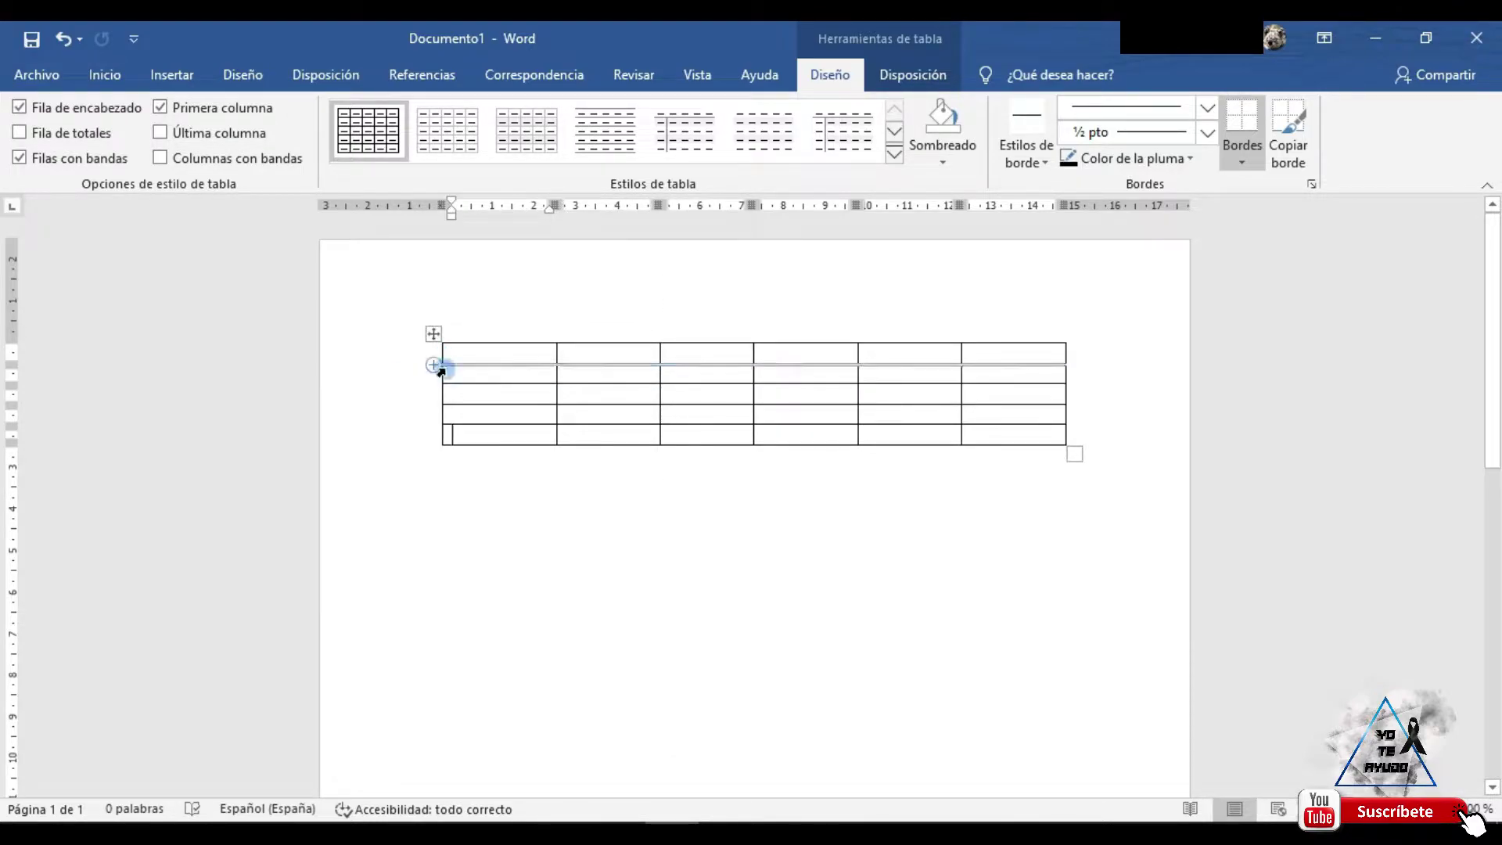
mouse_move(443, 375)
left_mouse_down()
mouse_move(511, 373)
mouse_move(496, 373)
left_mouse_up()
left_click_drag(463, 375, 445, 385)
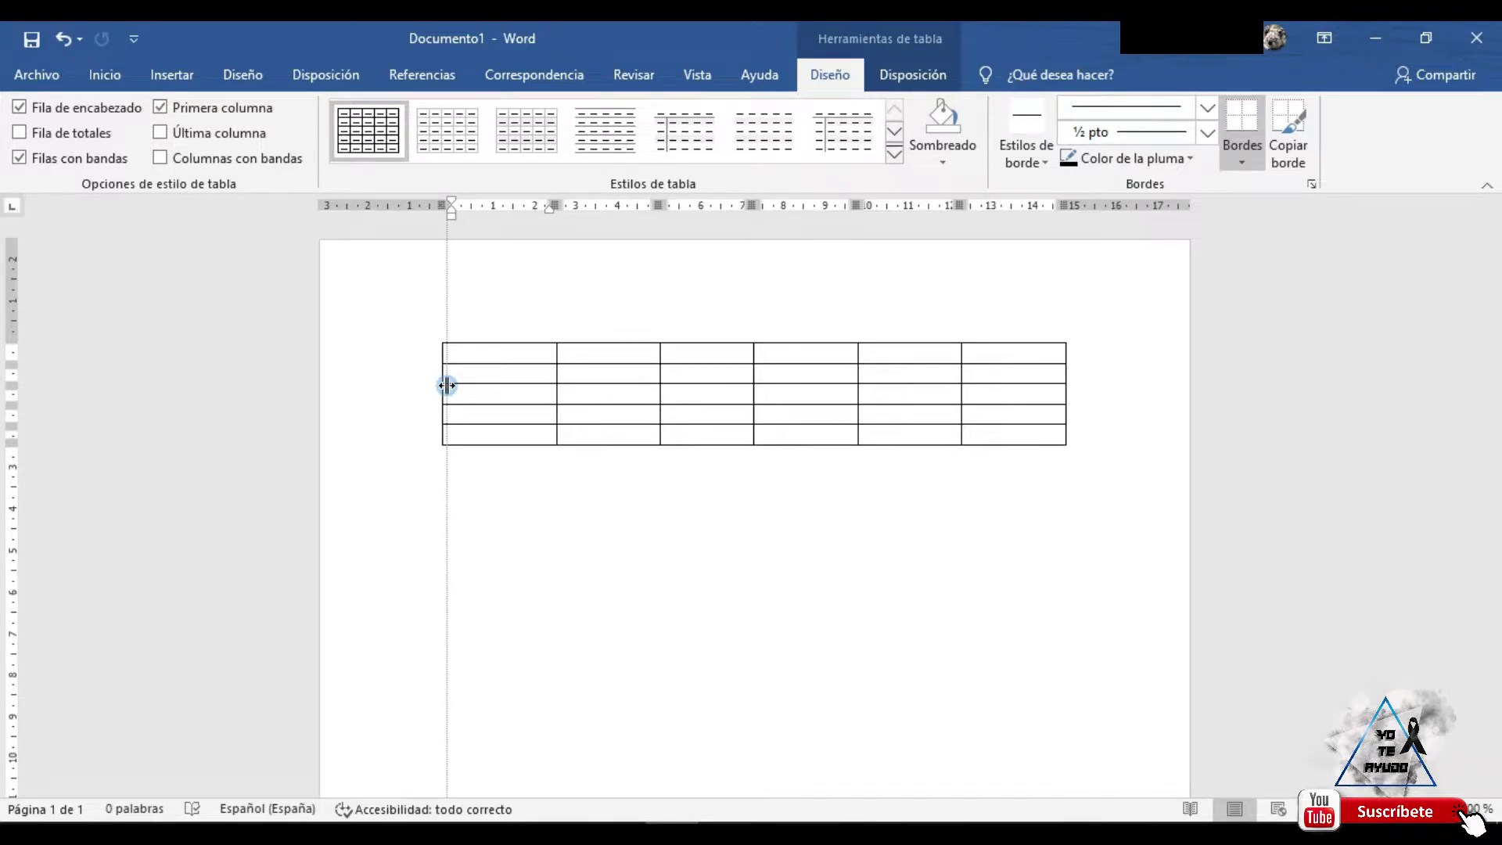
left_click_drag(1065, 389, 1075, 390)
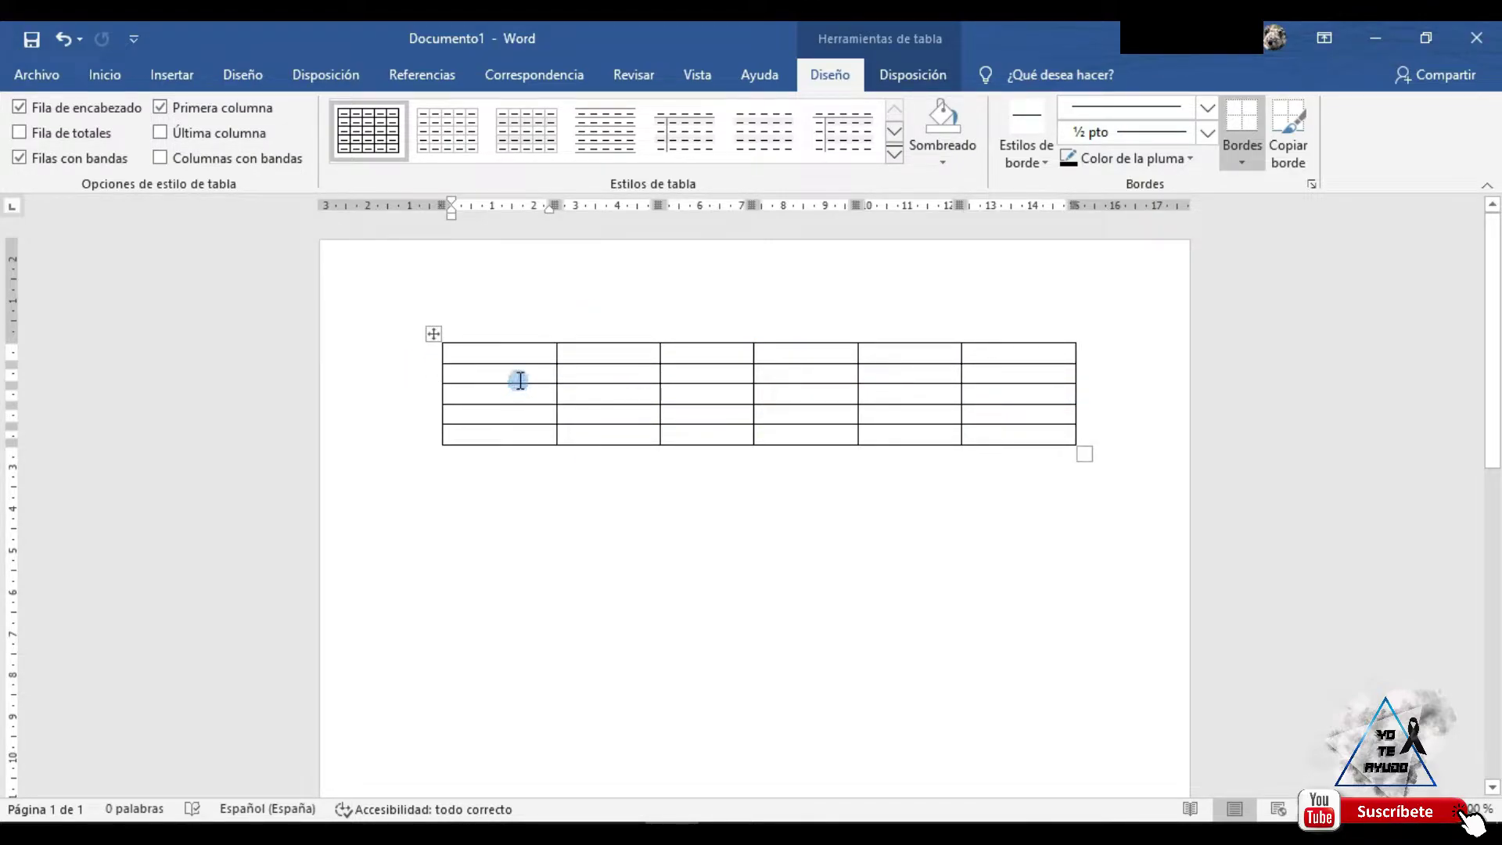
left_click_drag(520, 382, 523, 394)
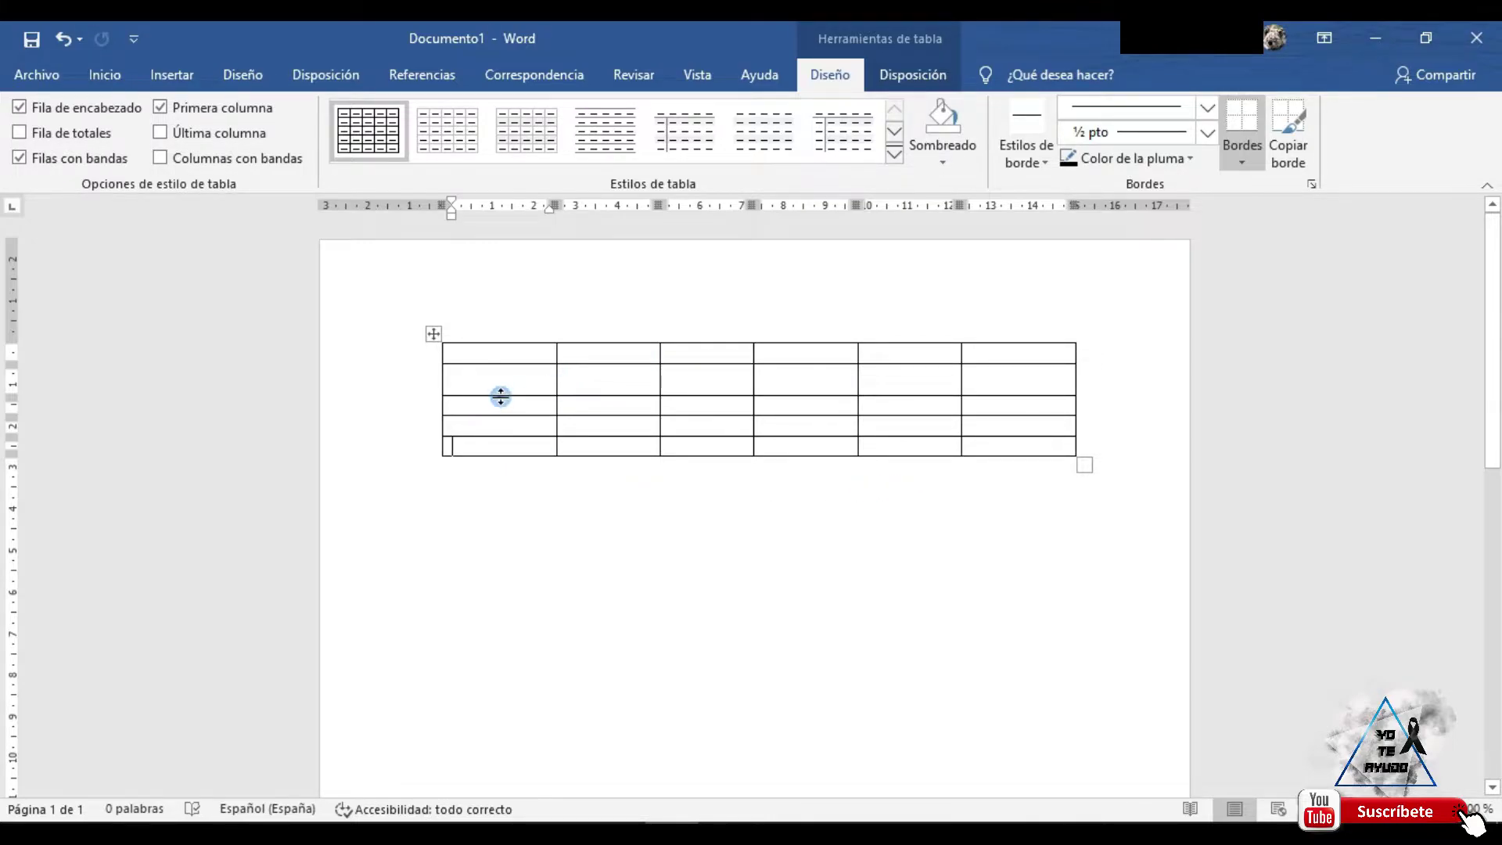
left_click_drag(500, 397, 503, 389)
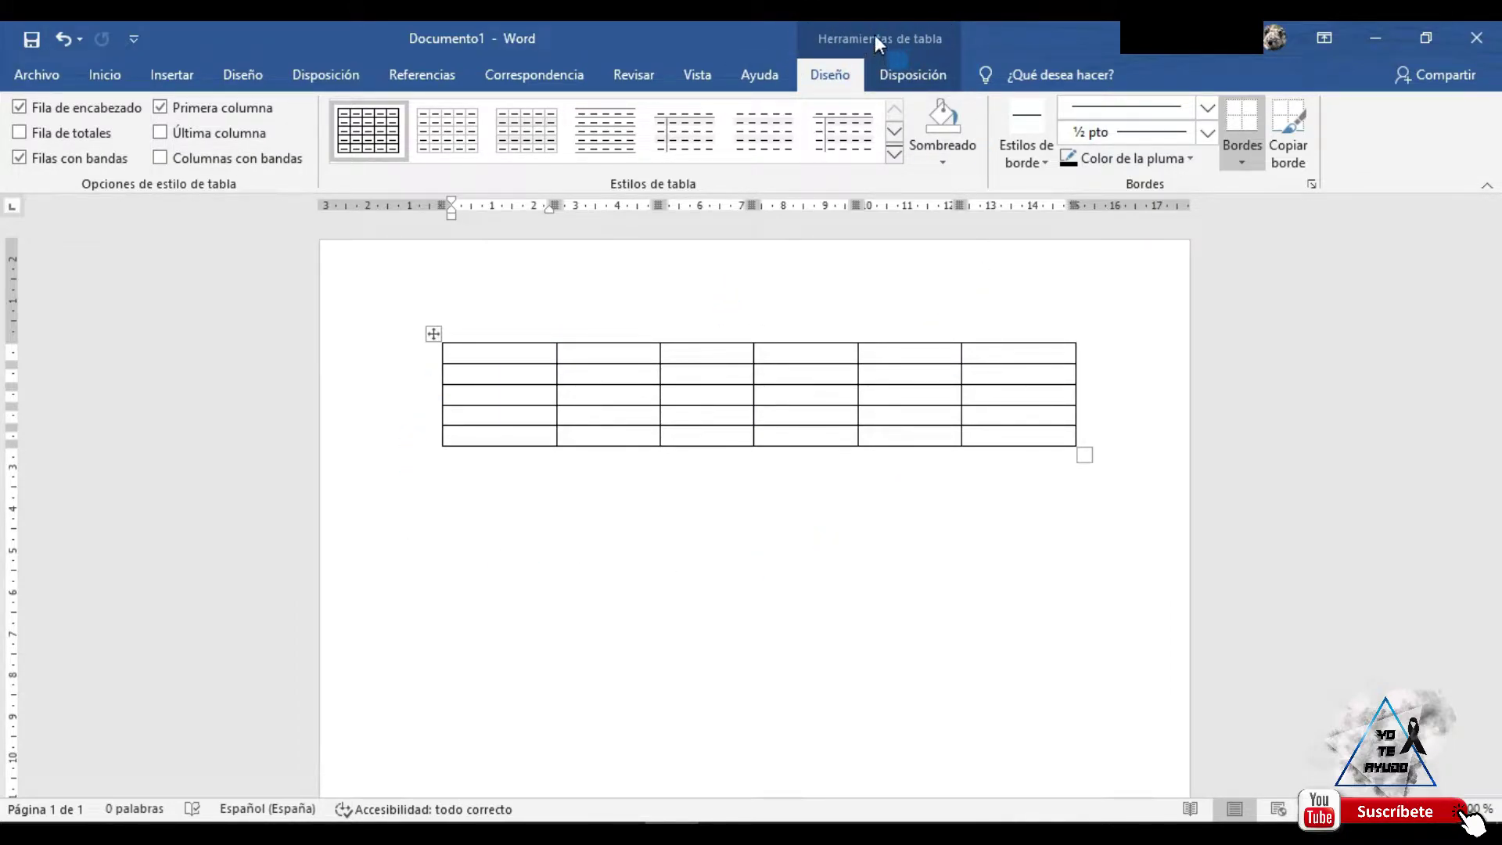
left_click(449, 435)
left_click(1045, 426)
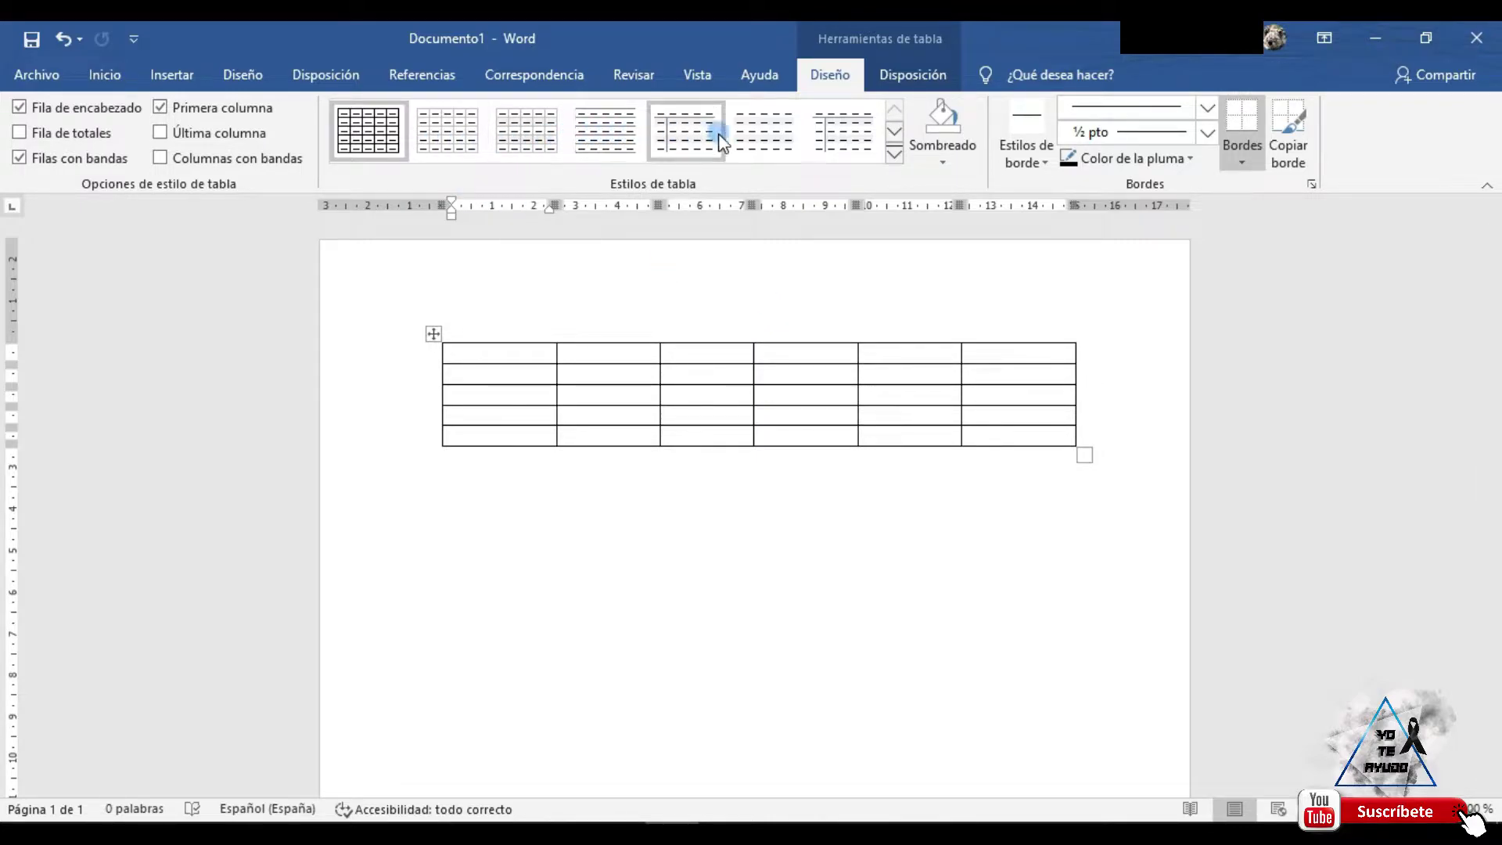
left_click(691, 138)
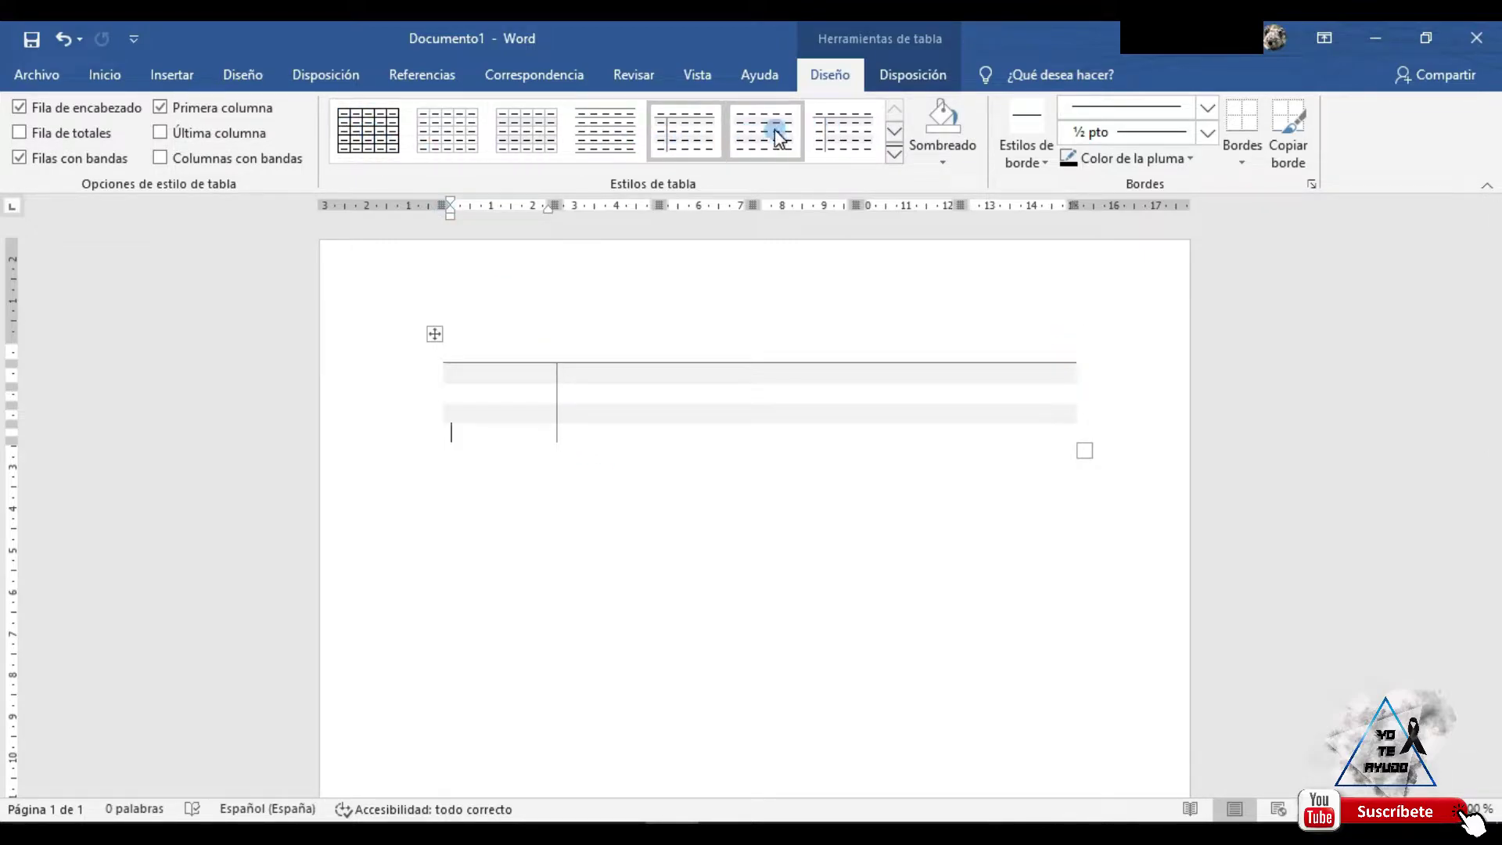
left_click(364, 122)
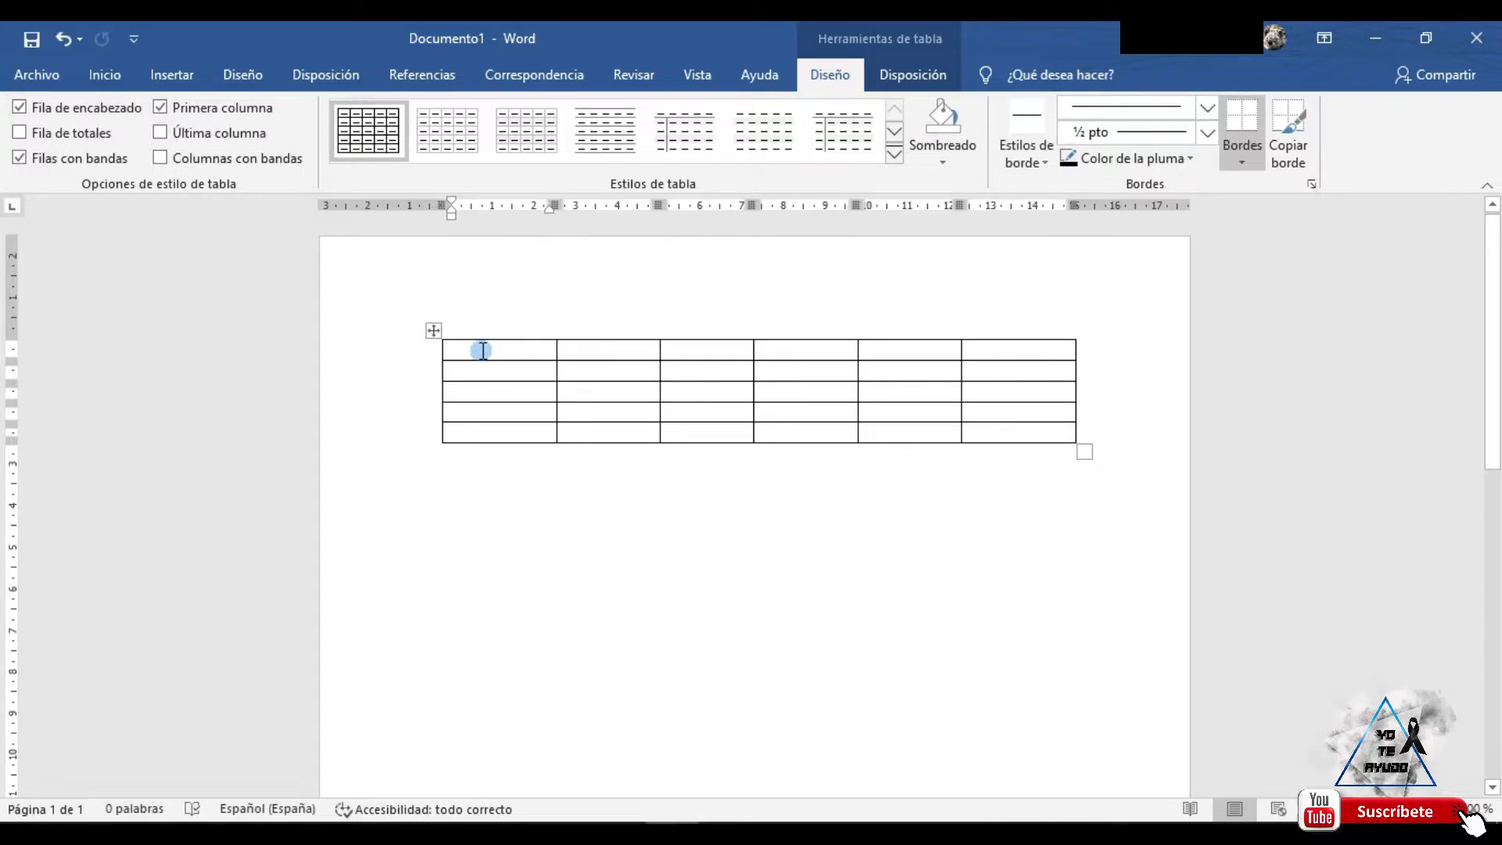
- Shade the table's first row green using Sombreado
left_click_drag(468, 351, 1049, 339)
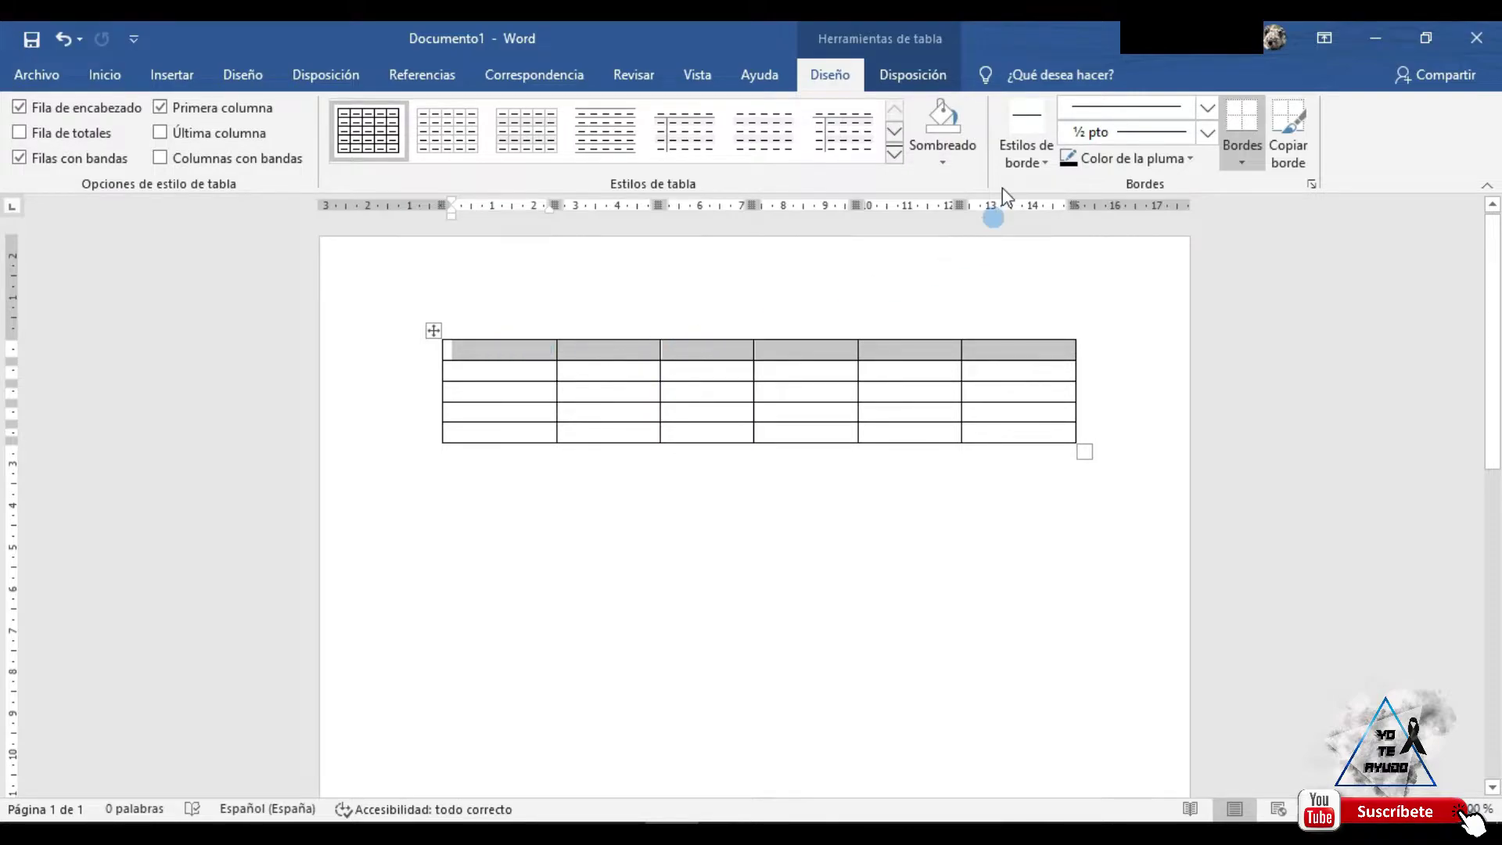
left_click(944, 161)
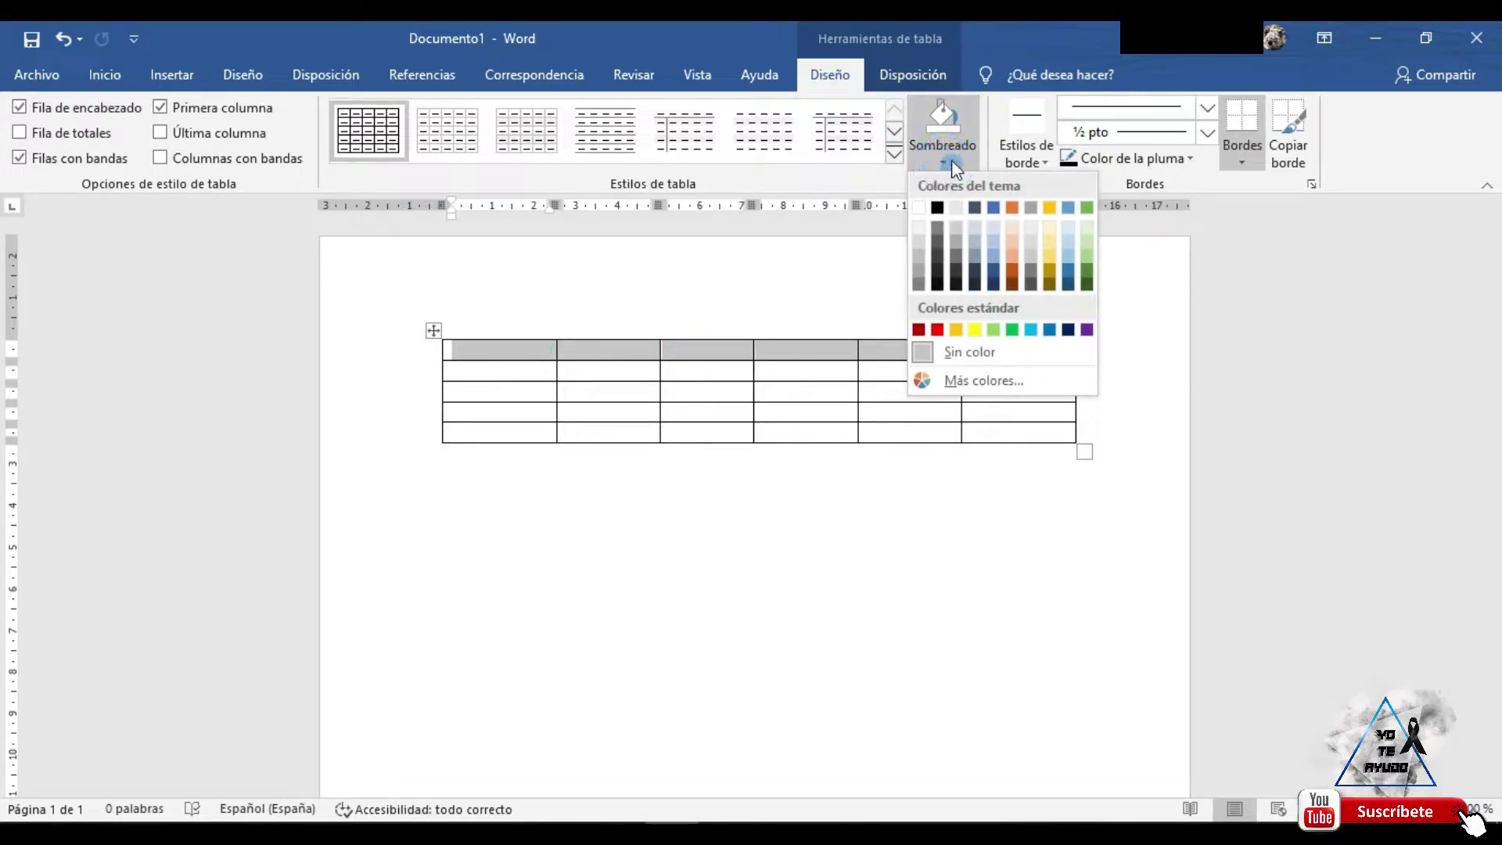
left_click(1087, 208)
left_click(1070, 502)
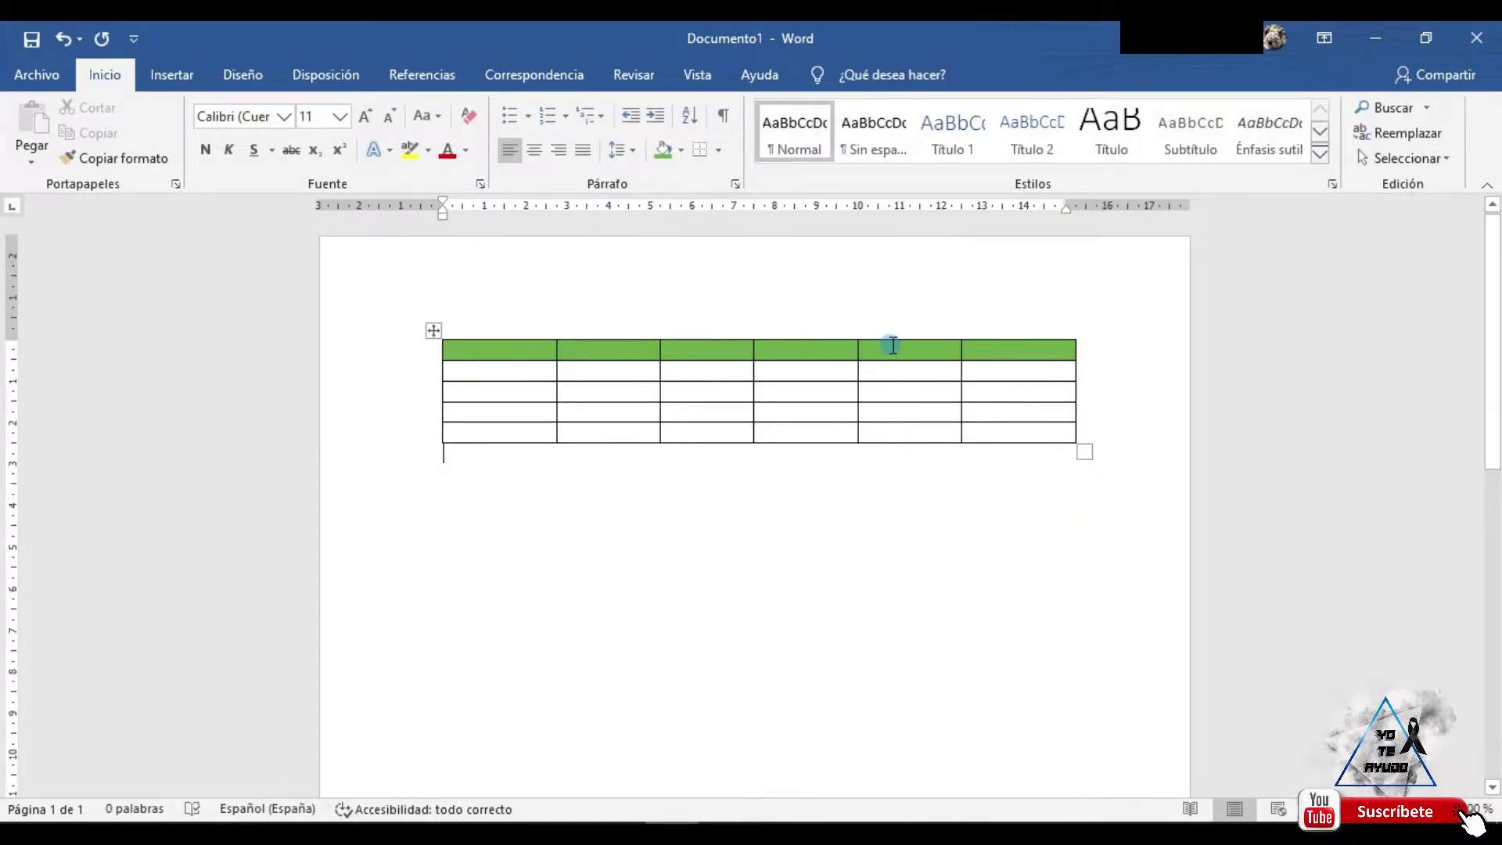
- Shade the third cell of the fourth row dark blue
left_click(709, 412)
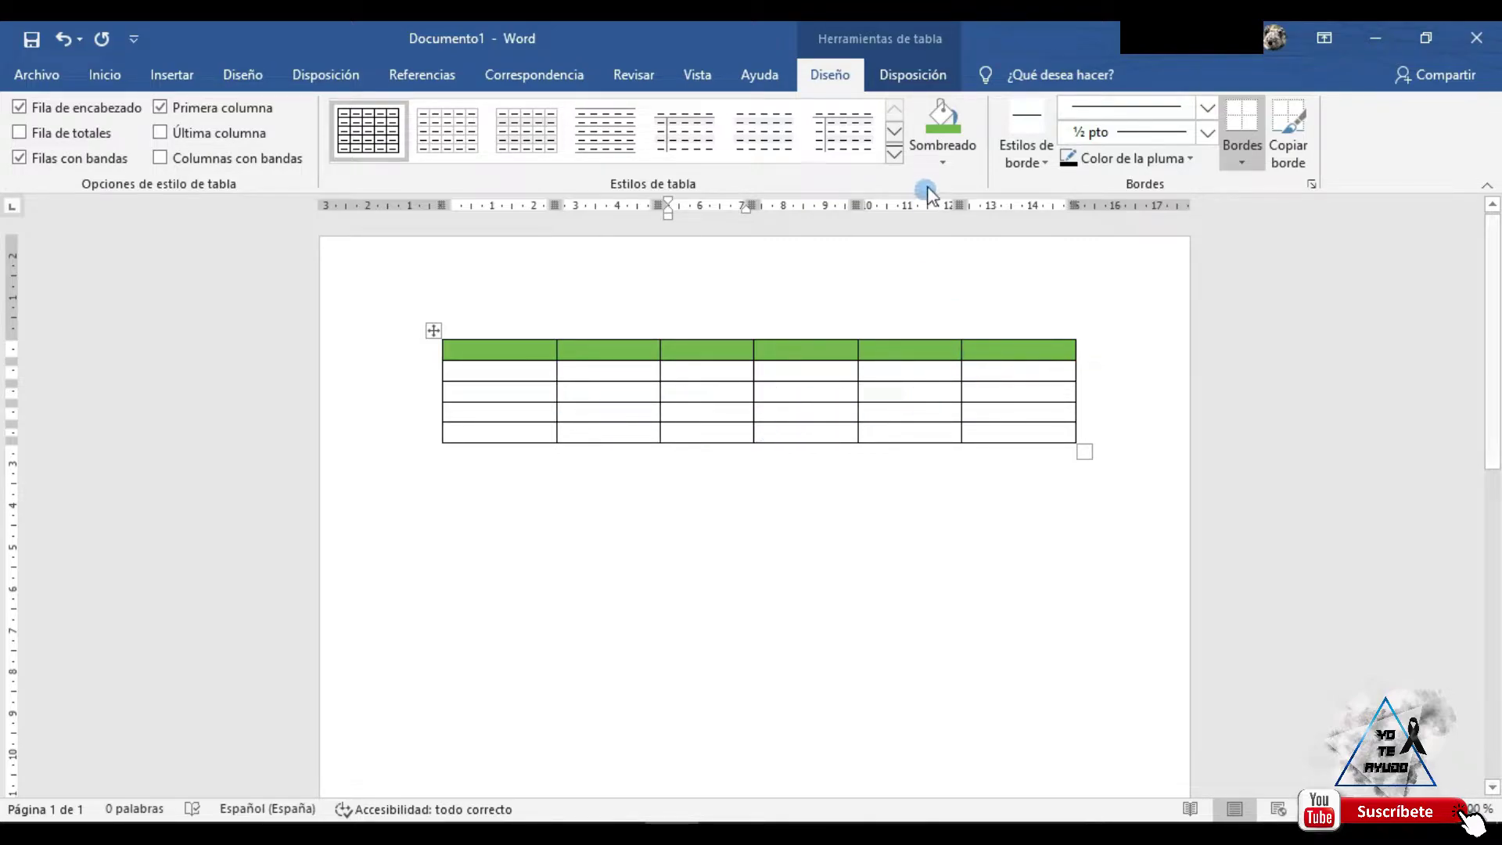
left_click(942, 157)
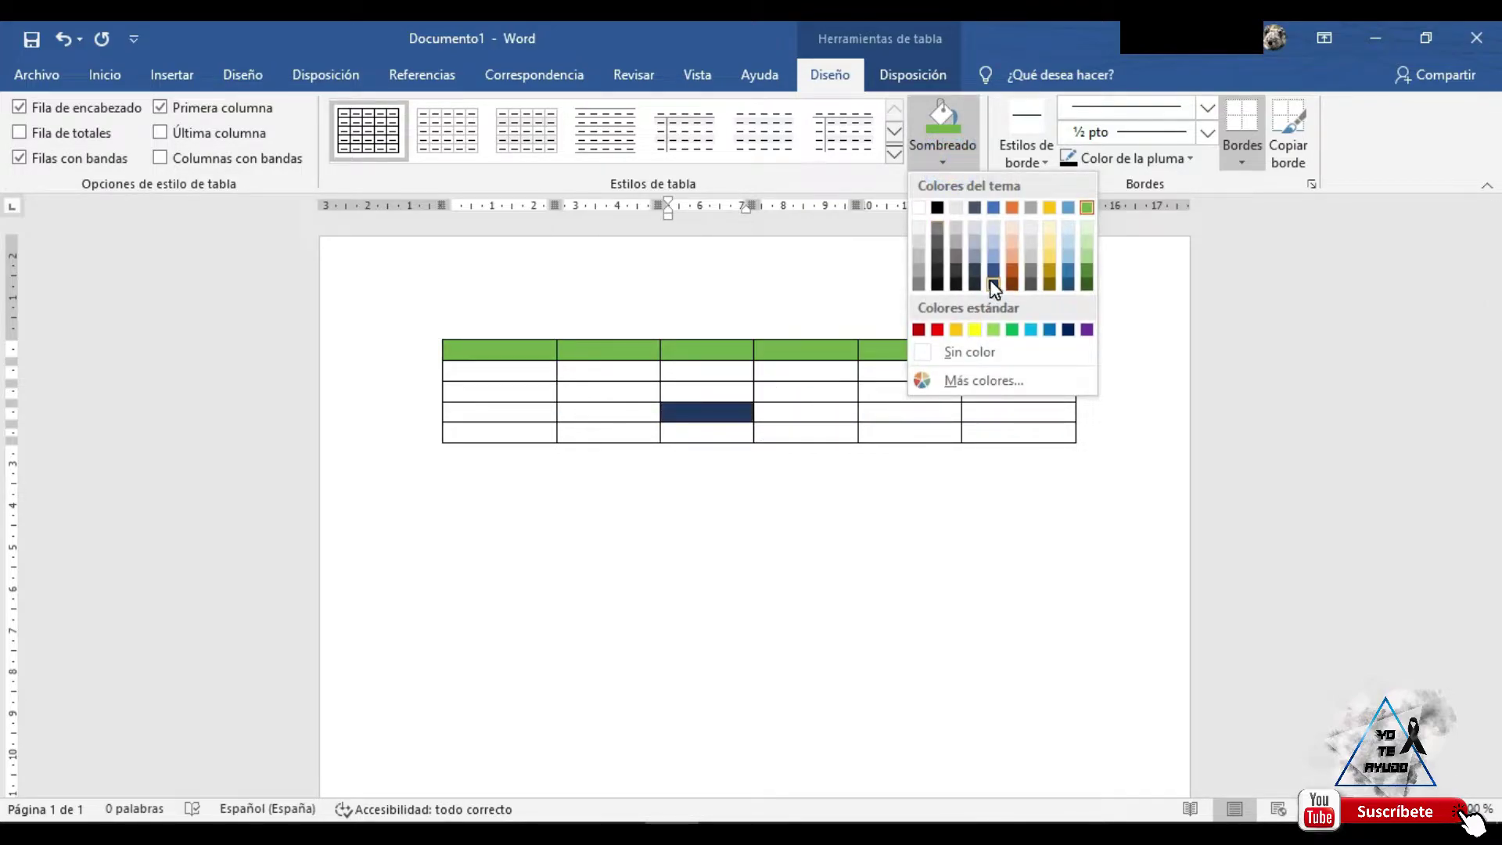
left_click(993, 286)
left_click(942, 503)
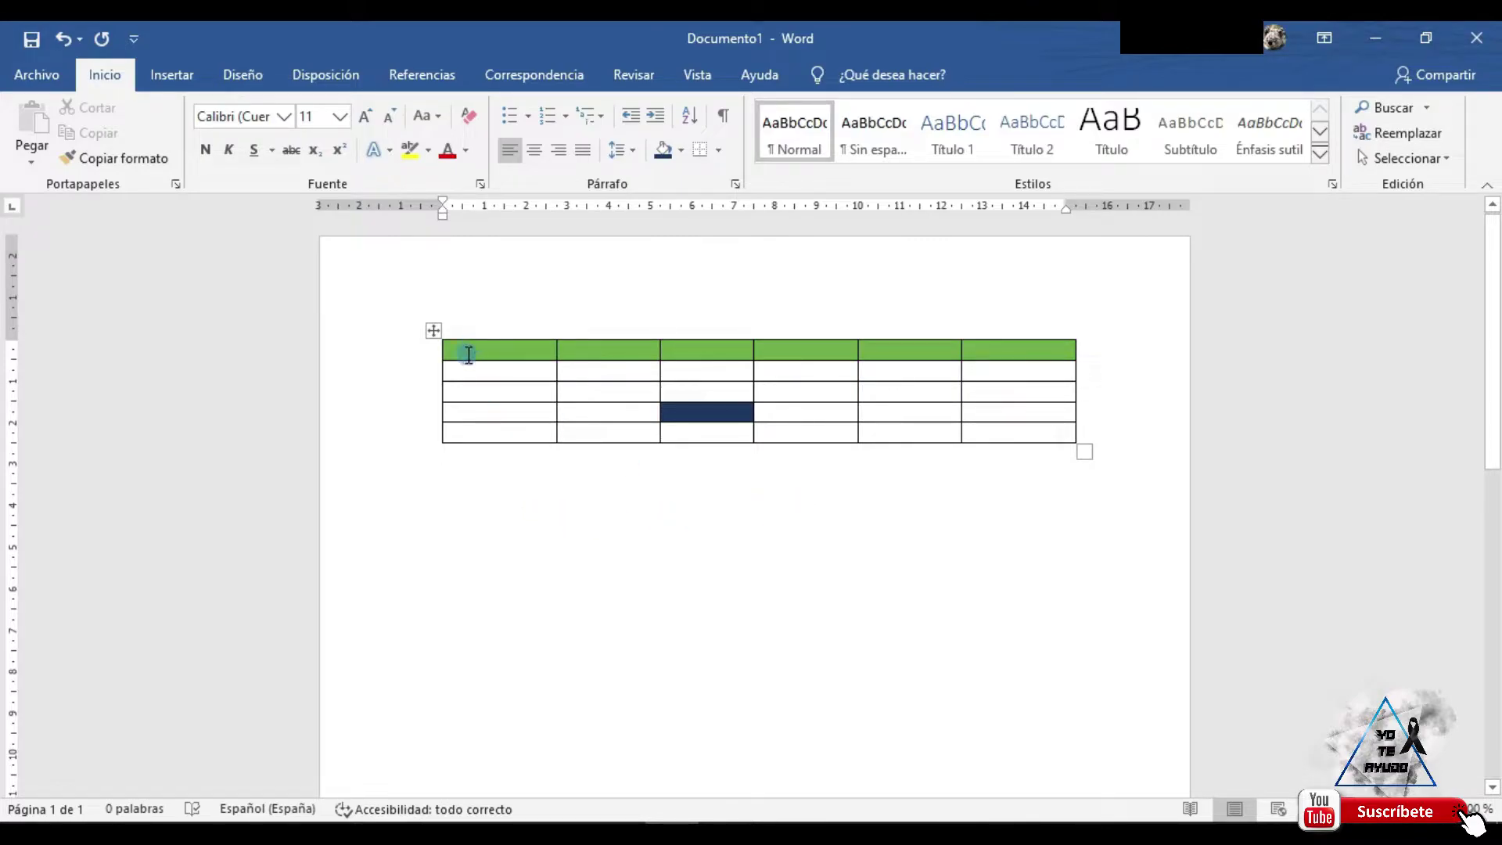
mouse_move(467, 351)
left_mouse_down()
mouse_move(1037, 341)
mouse_move(826, 344)
left_mouse_up()
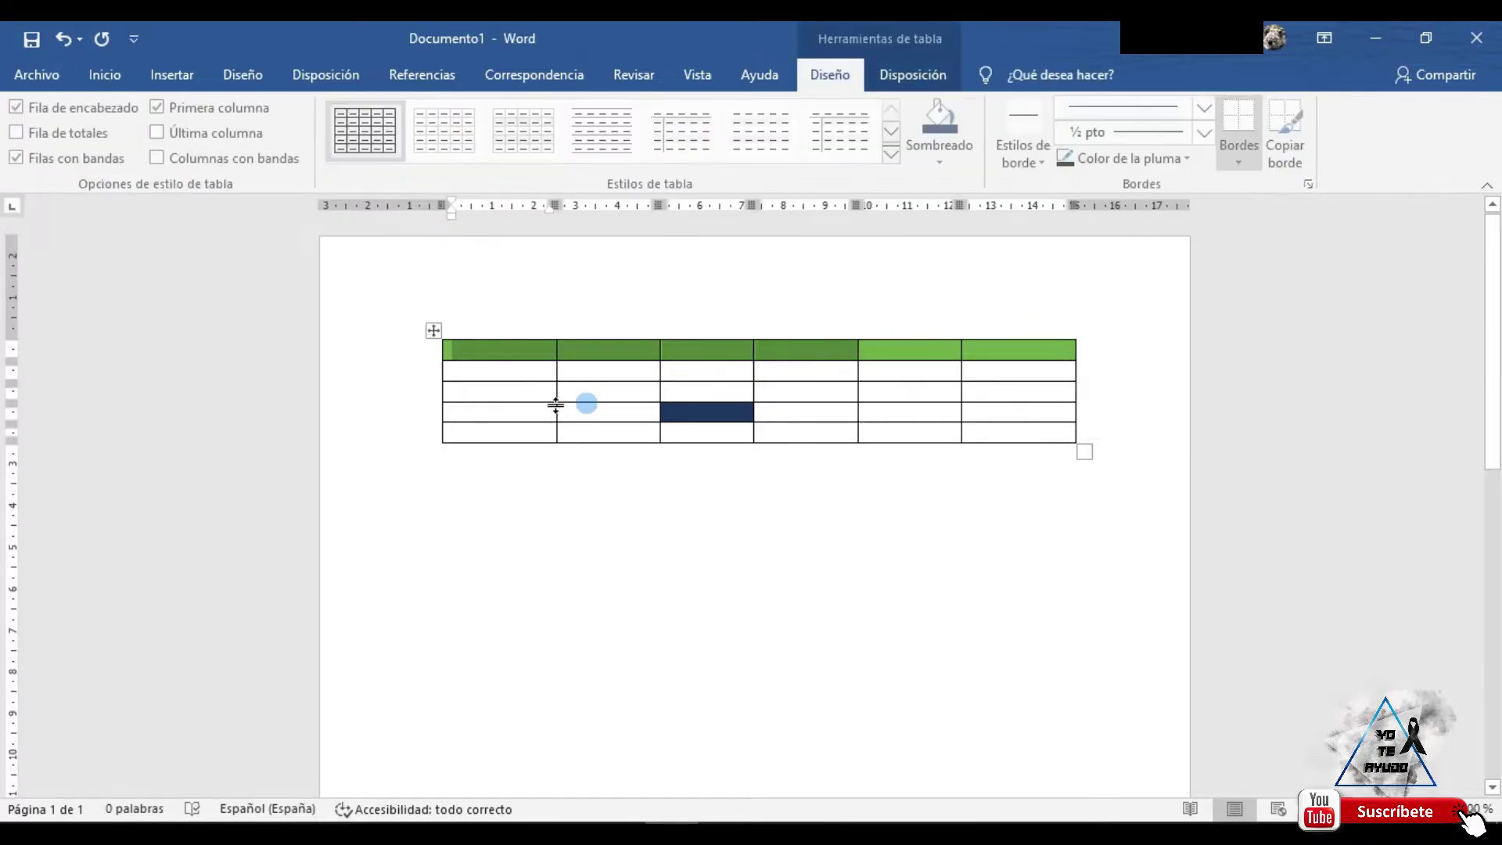
left_click_drag(477, 372, 1031, 371)
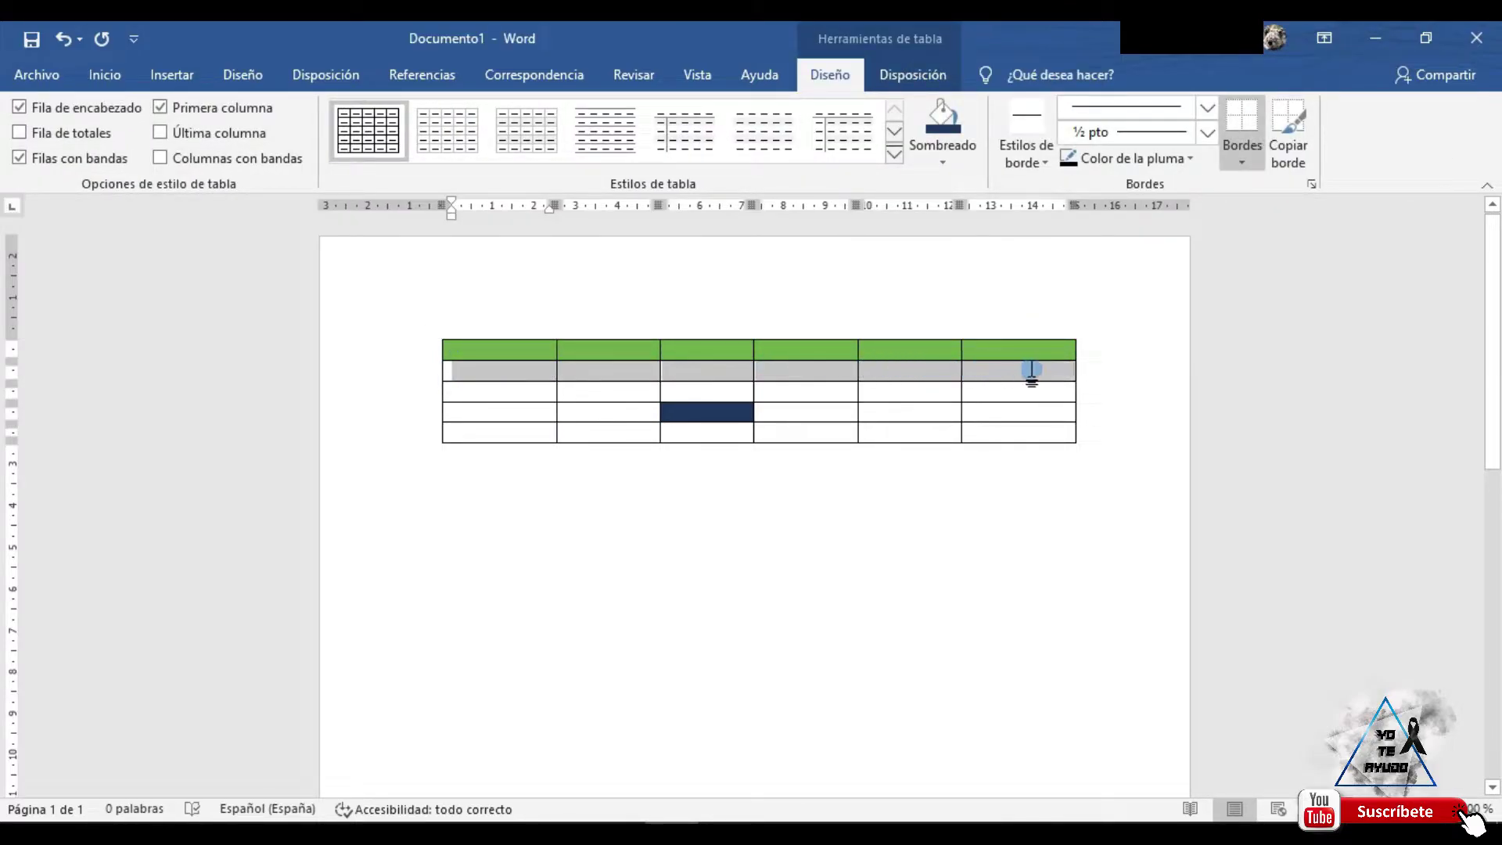
left_click(1017, 508)
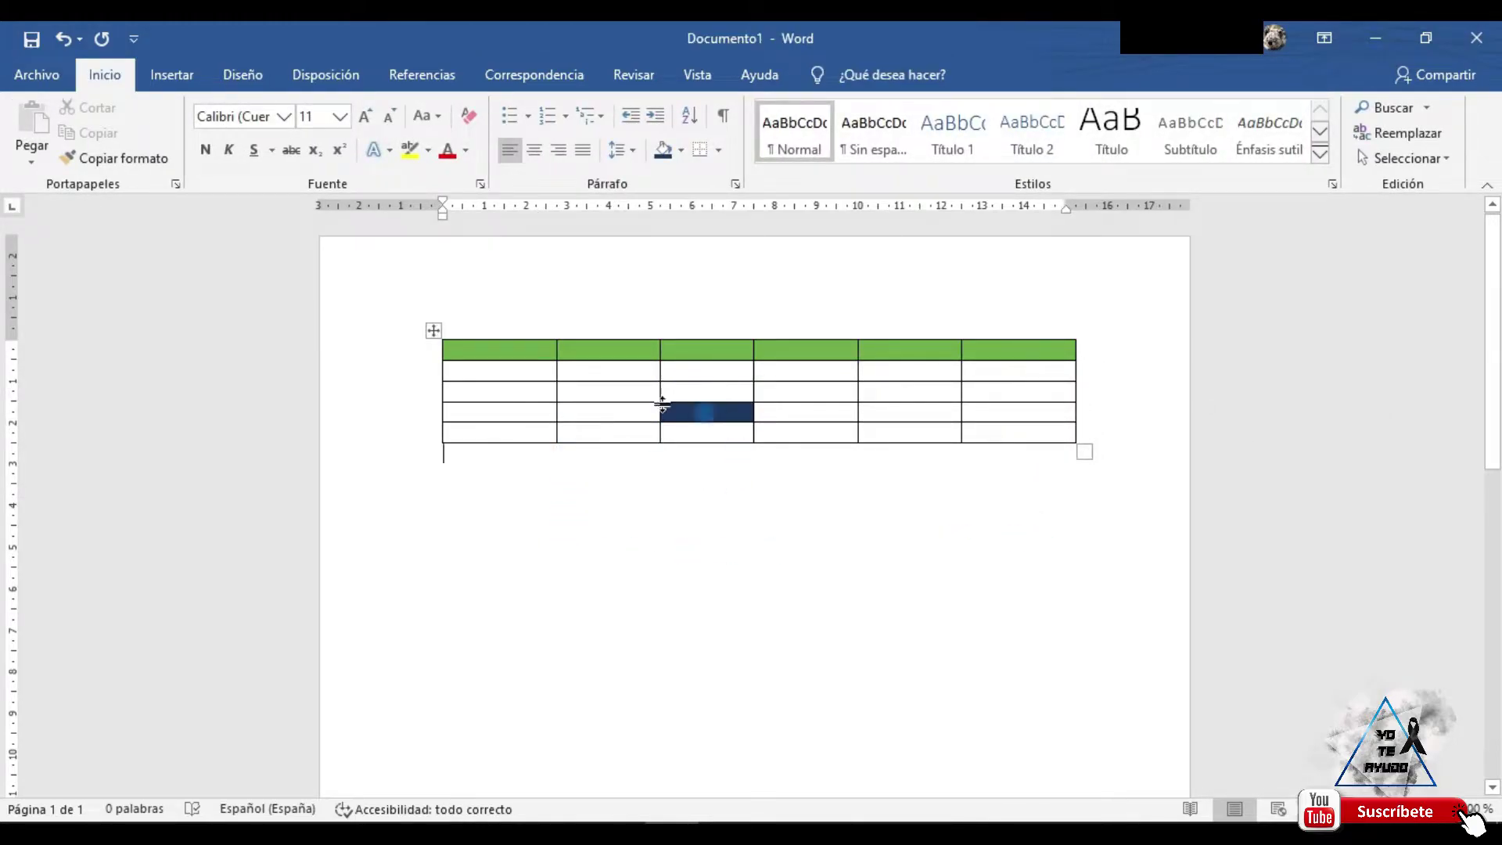
mouse_move(434, 378)
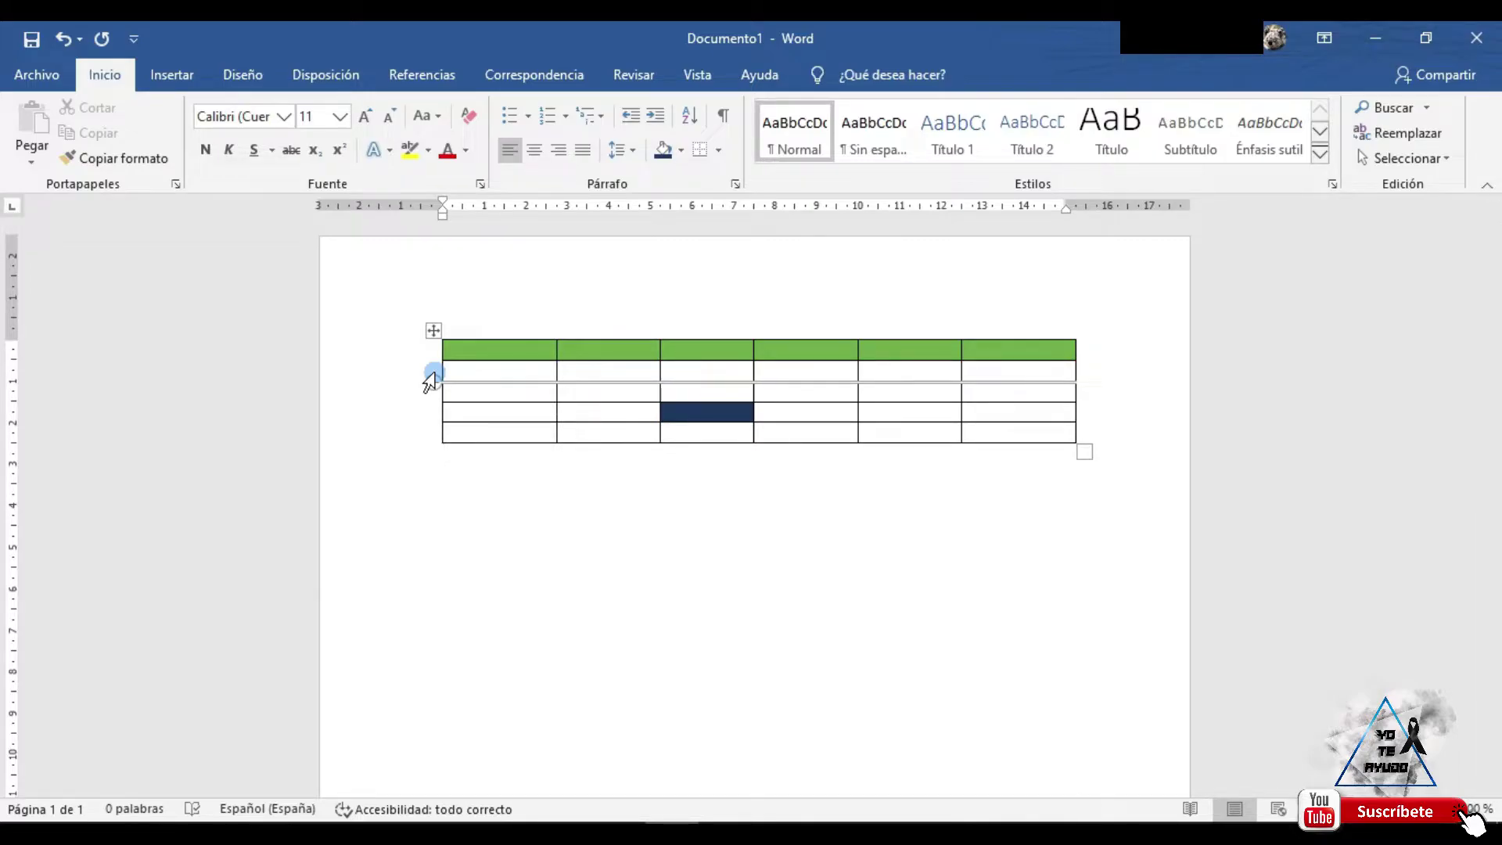
left_click(433, 373)
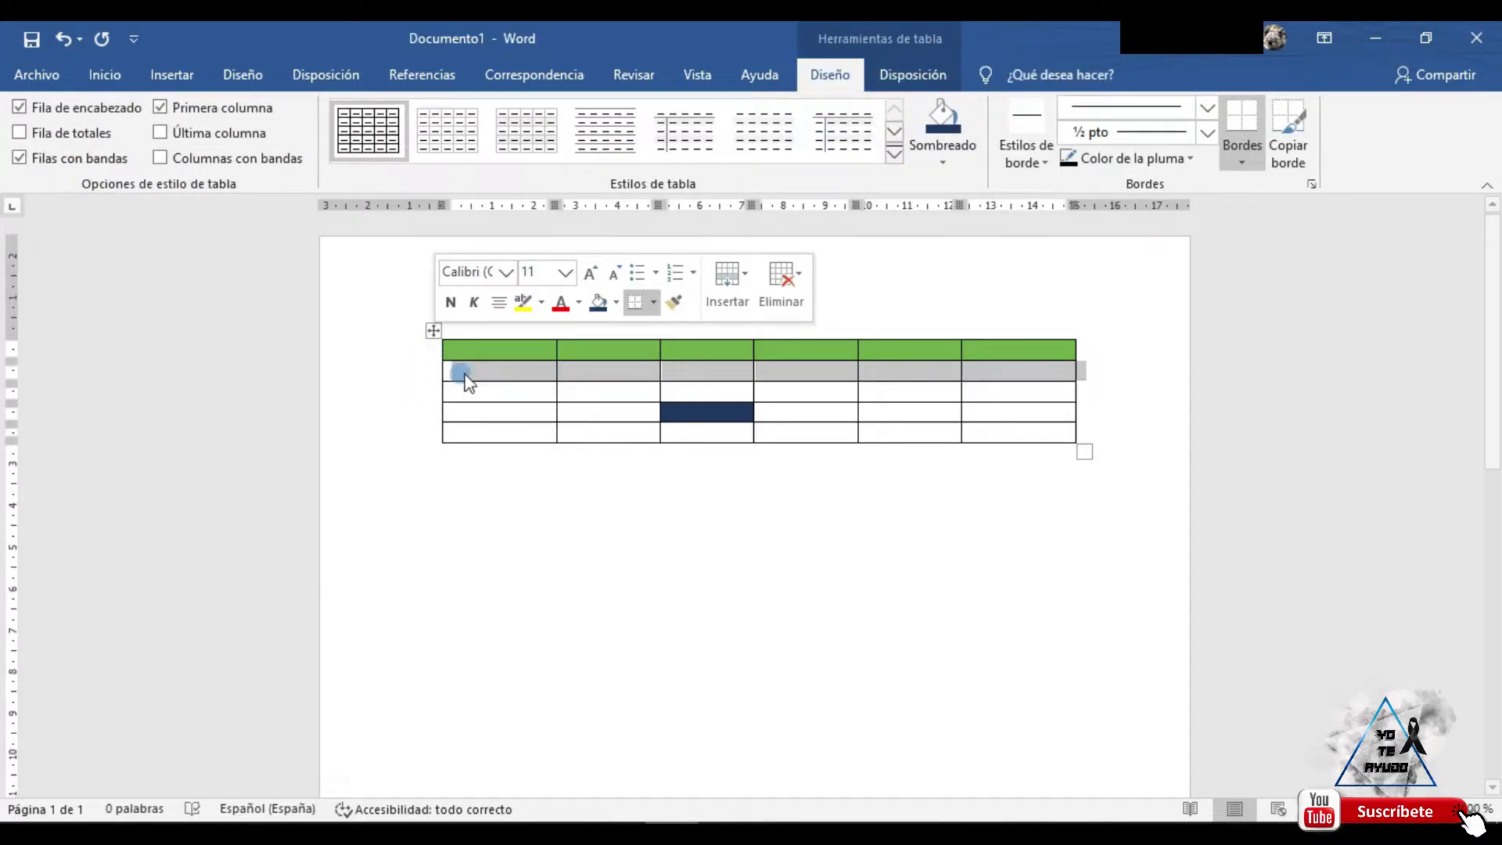
left_click(920, 500)
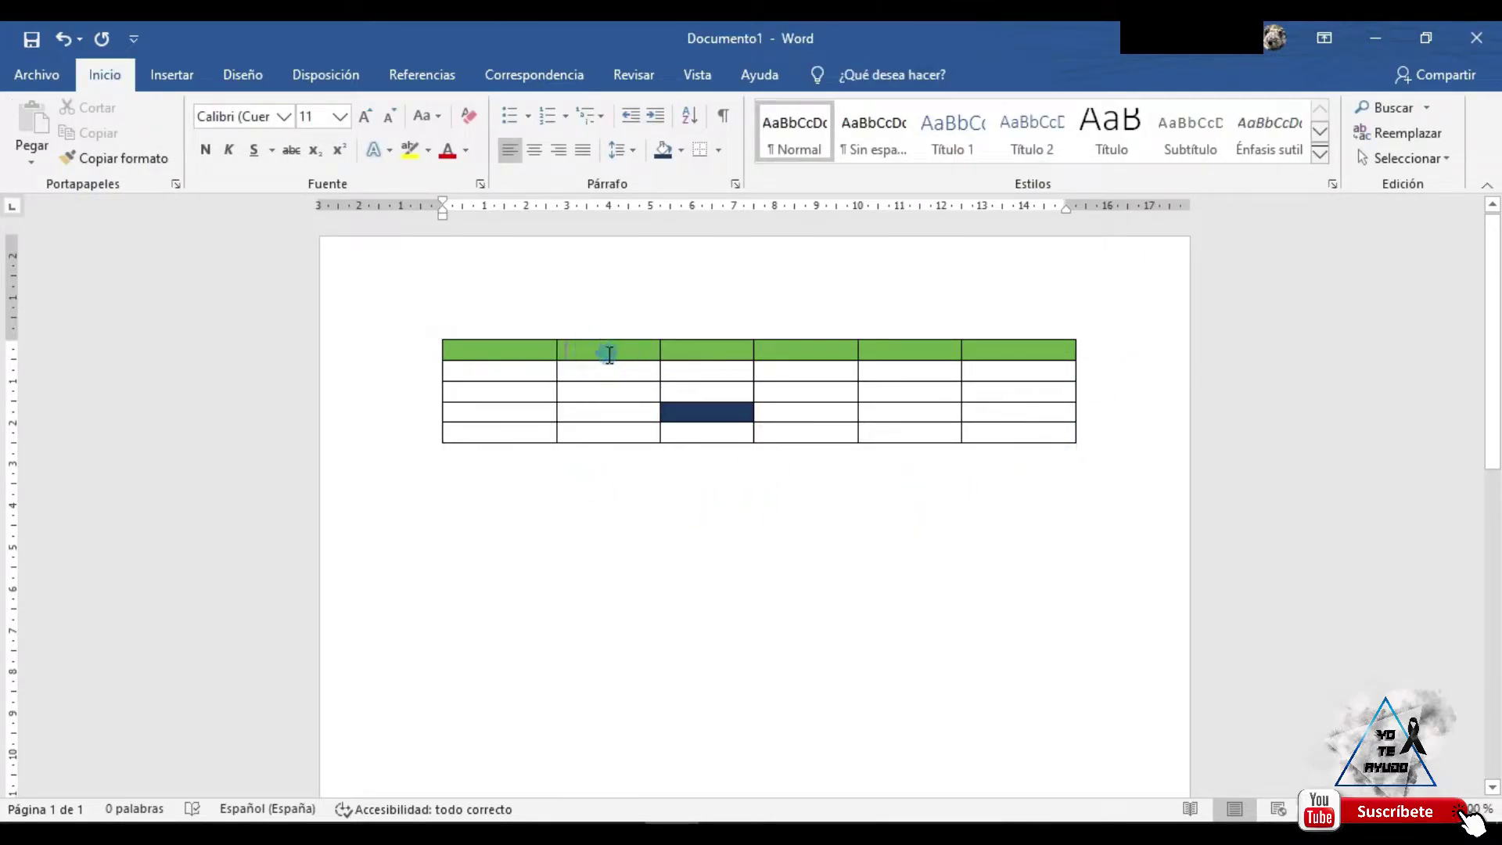
left_click_drag(609, 351, 615, 432)
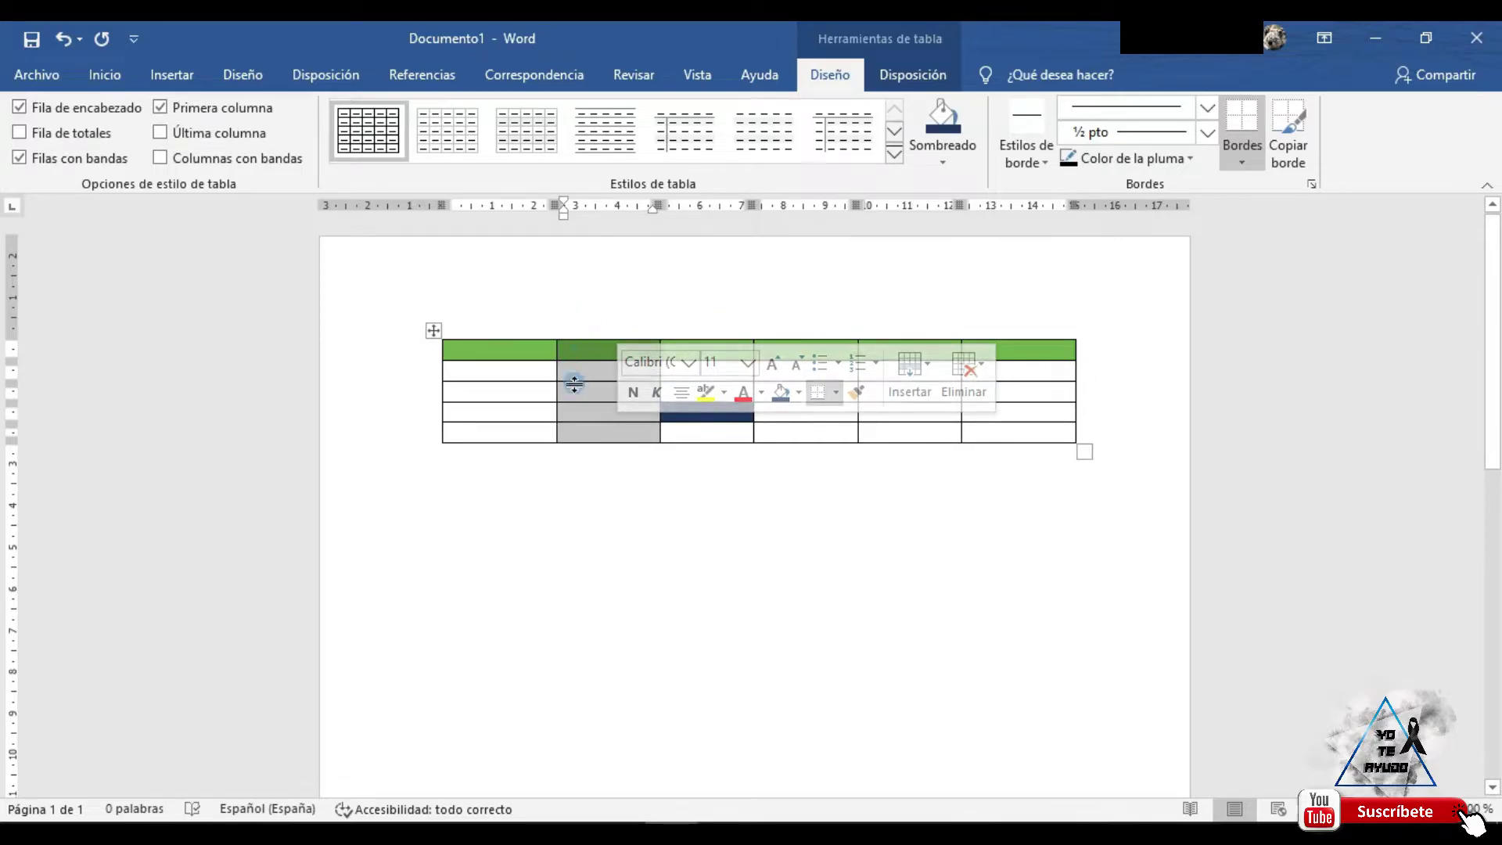
left_click(586, 307)
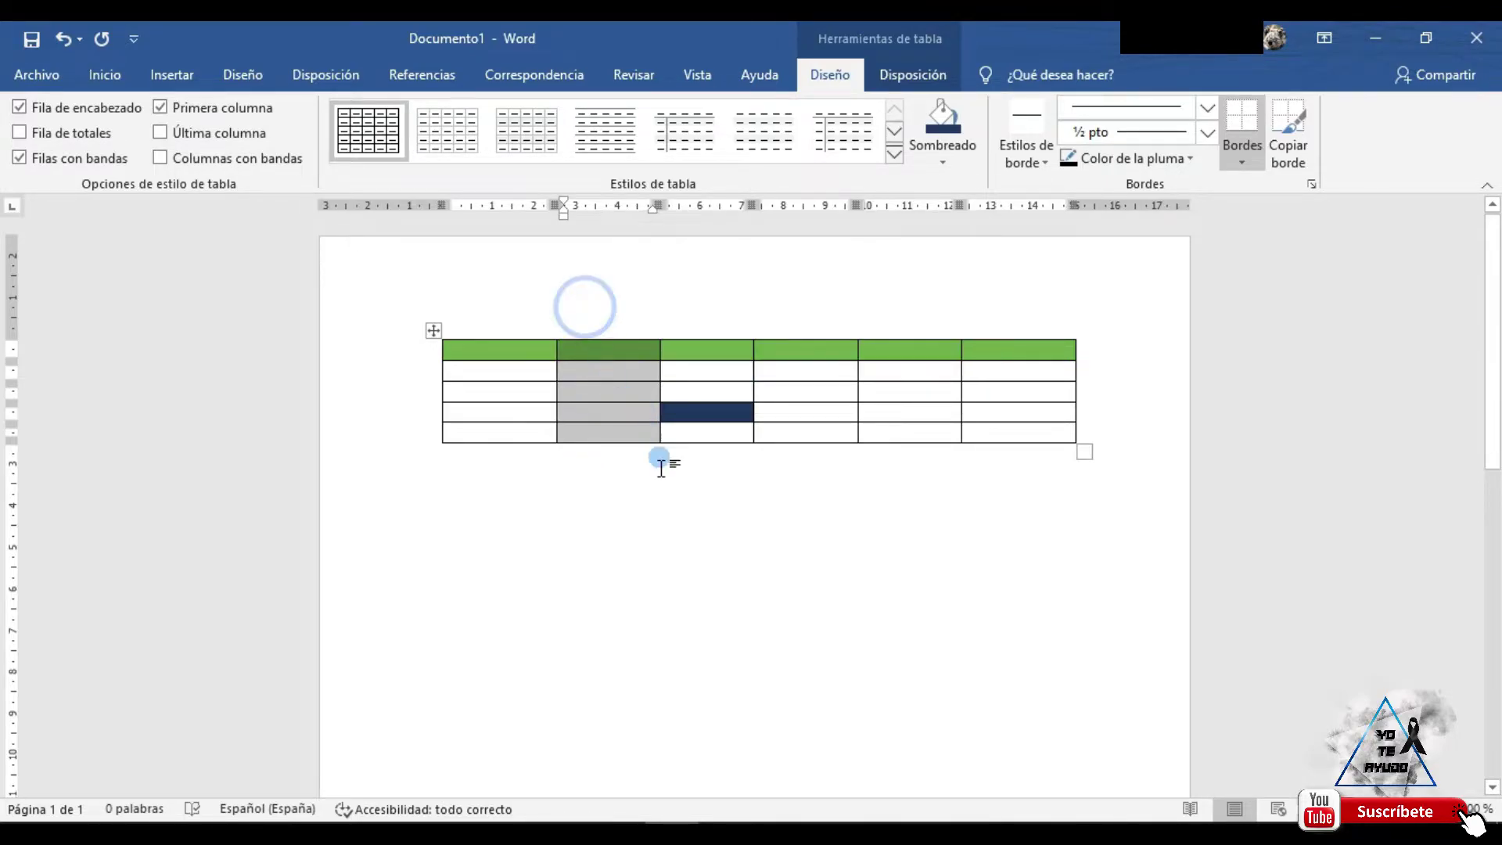
left_click(661, 463)
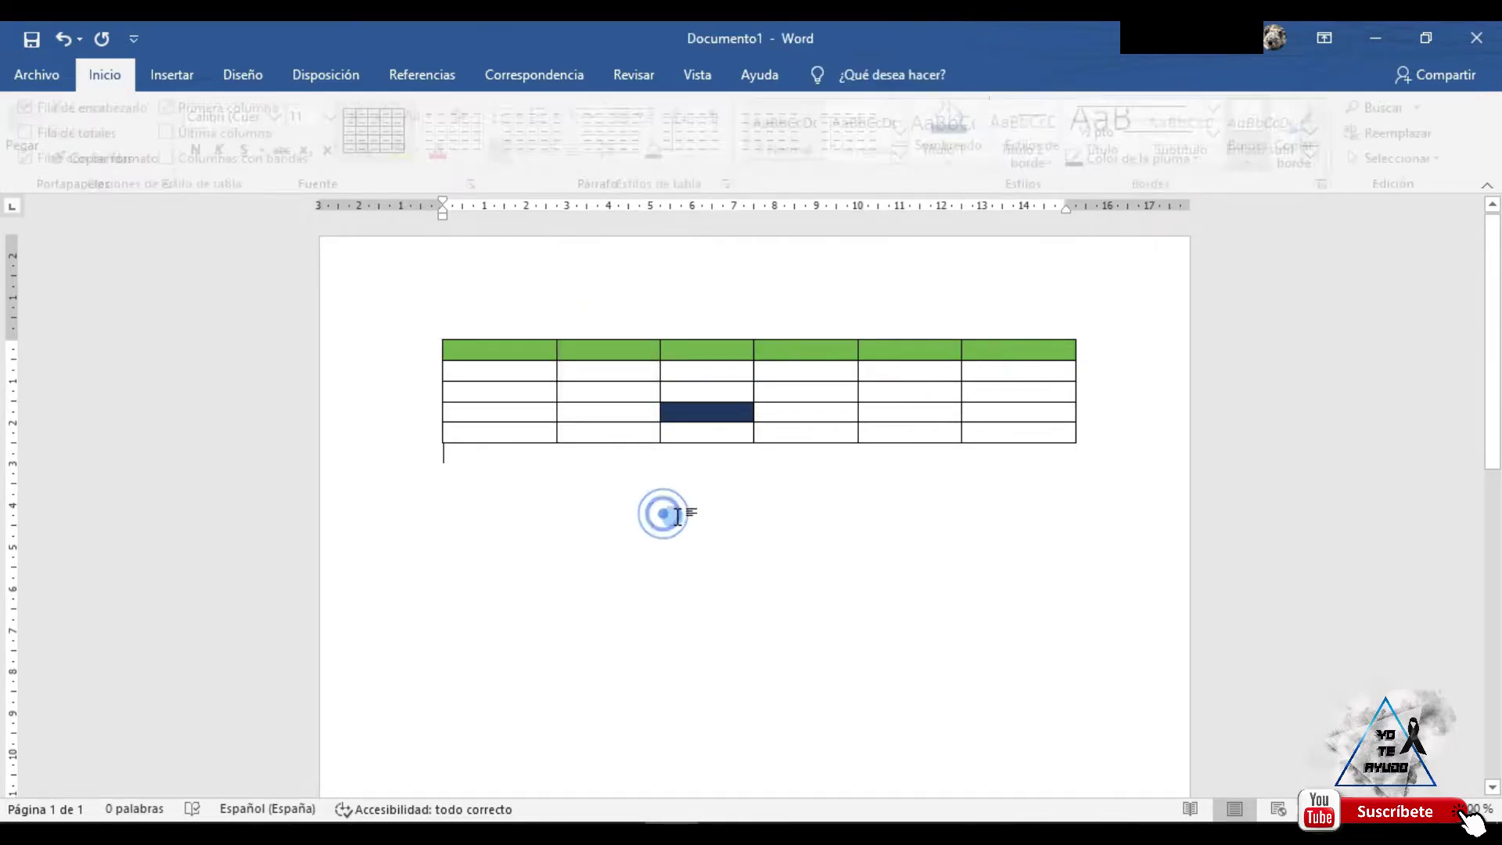
left_click(606, 327)
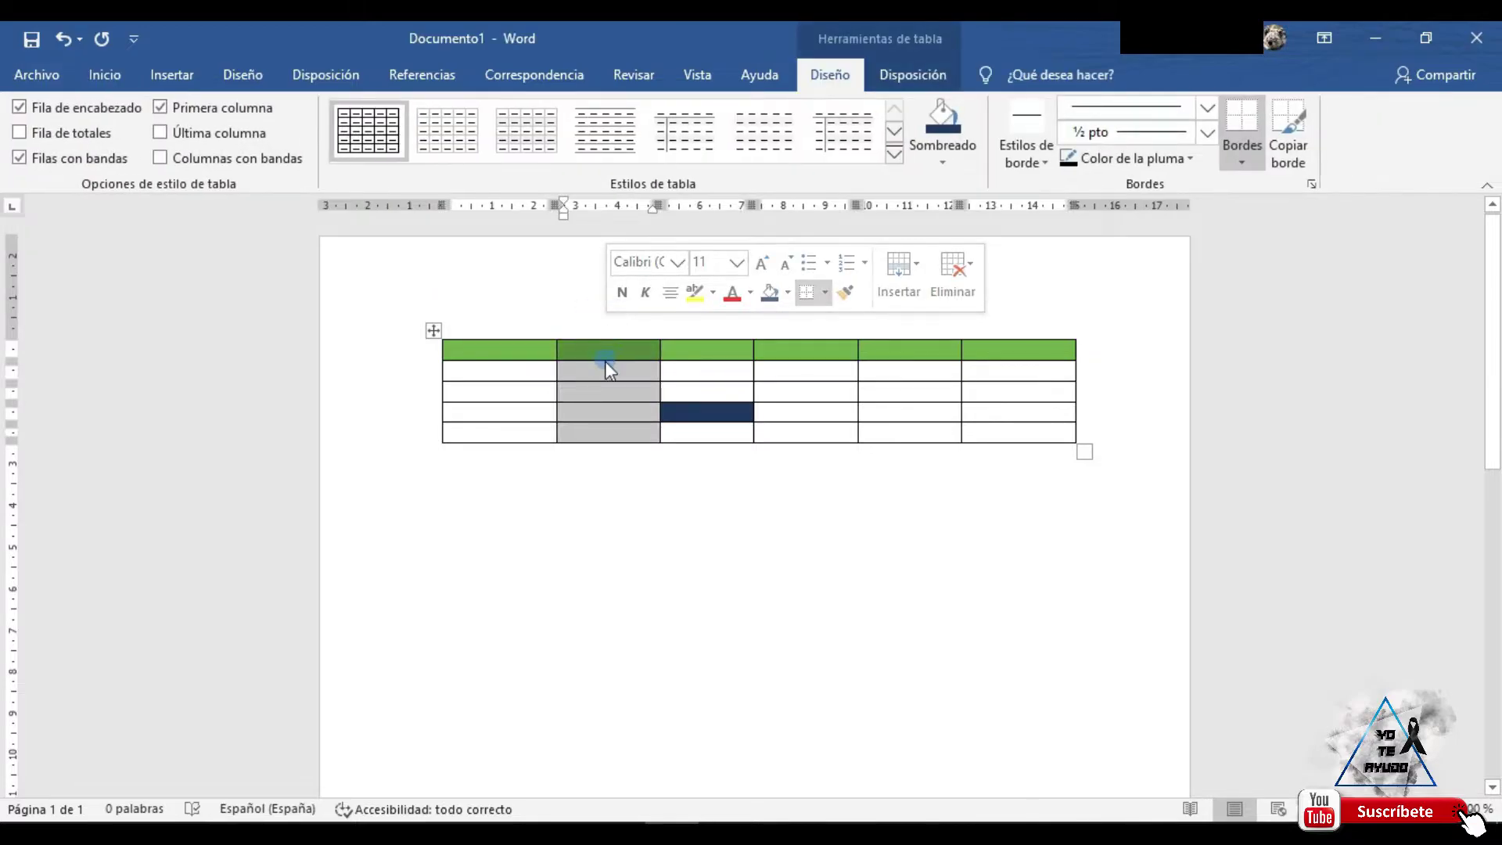
left_click(626, 482)
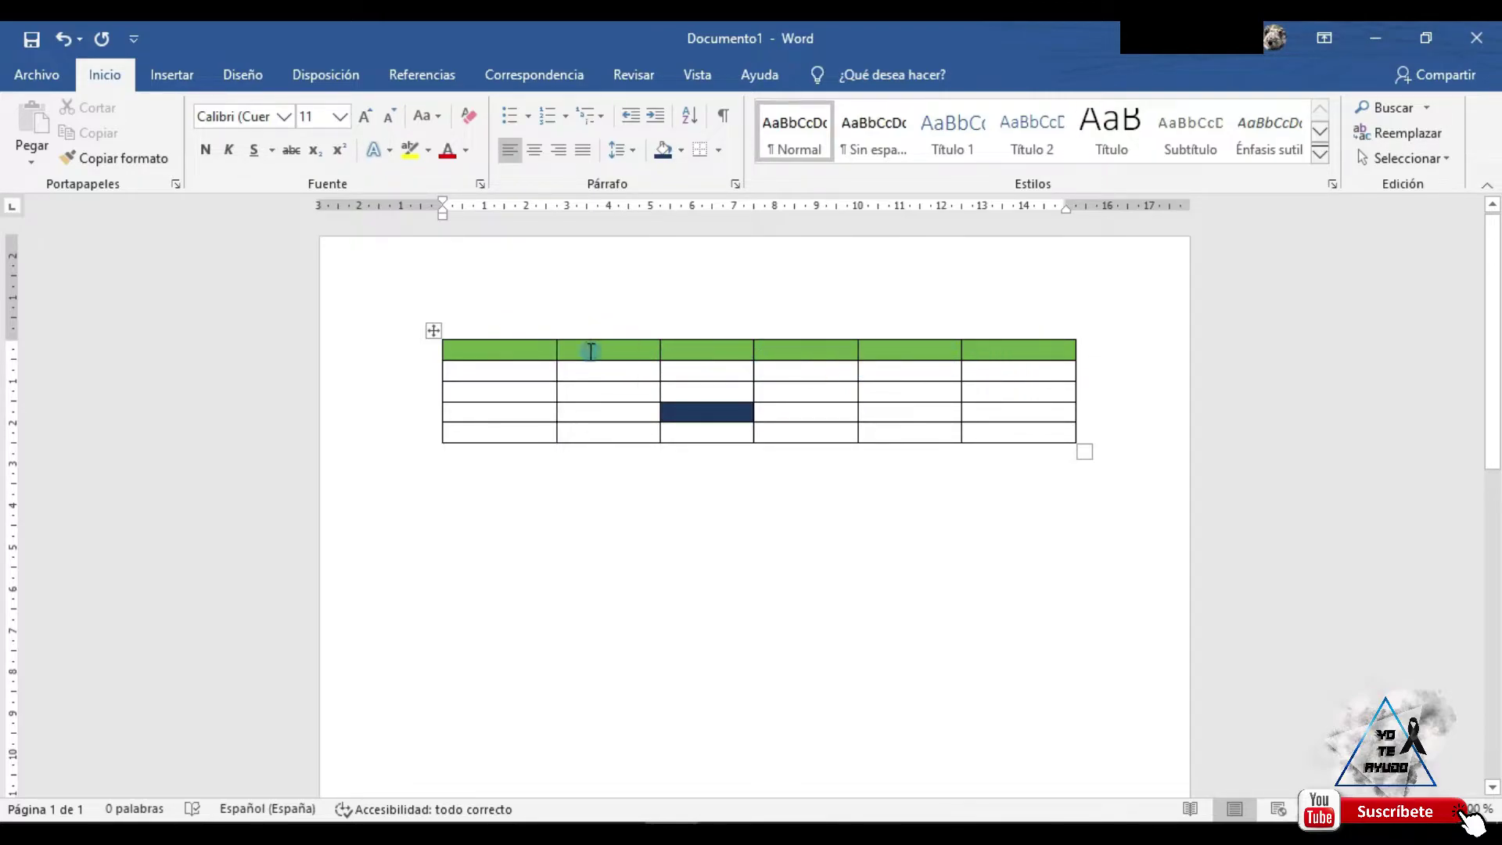
left_click_drag(591, 351, 1051, 506)
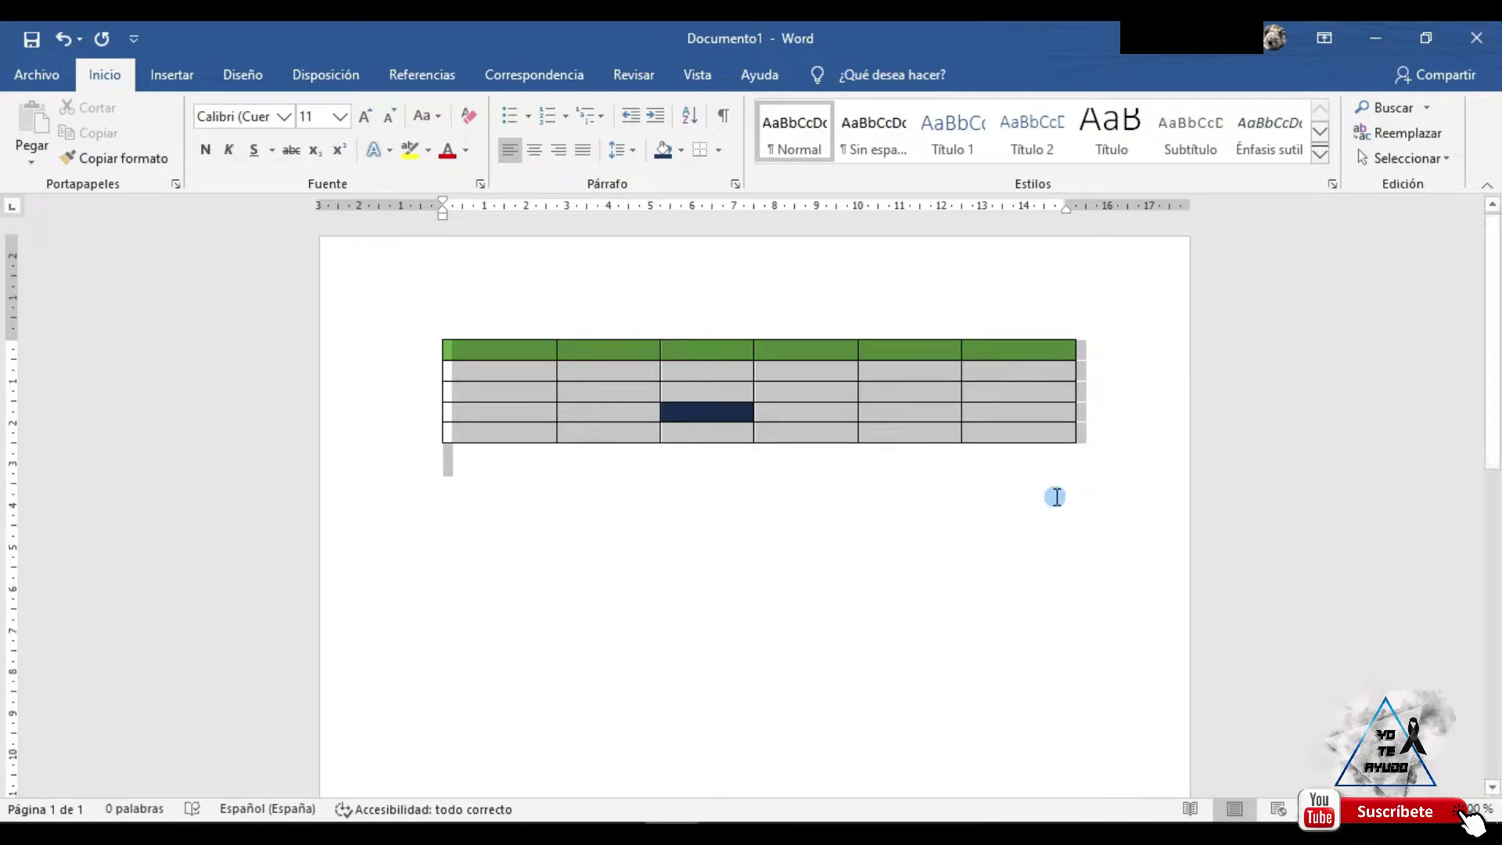
left_click(1052, 509)
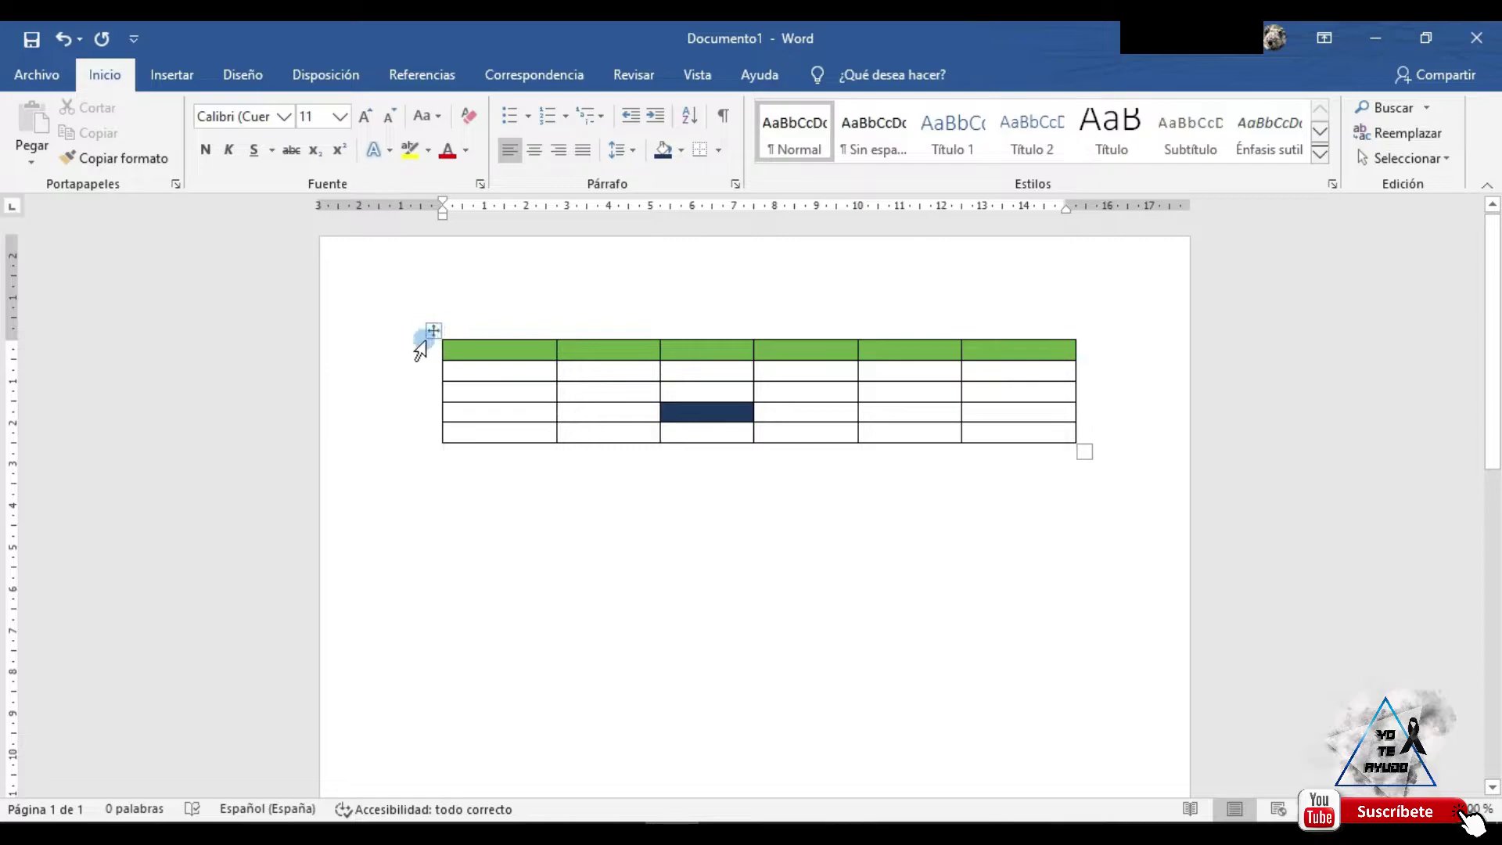
mouse_move(437, 349)
left_click(433, 330)
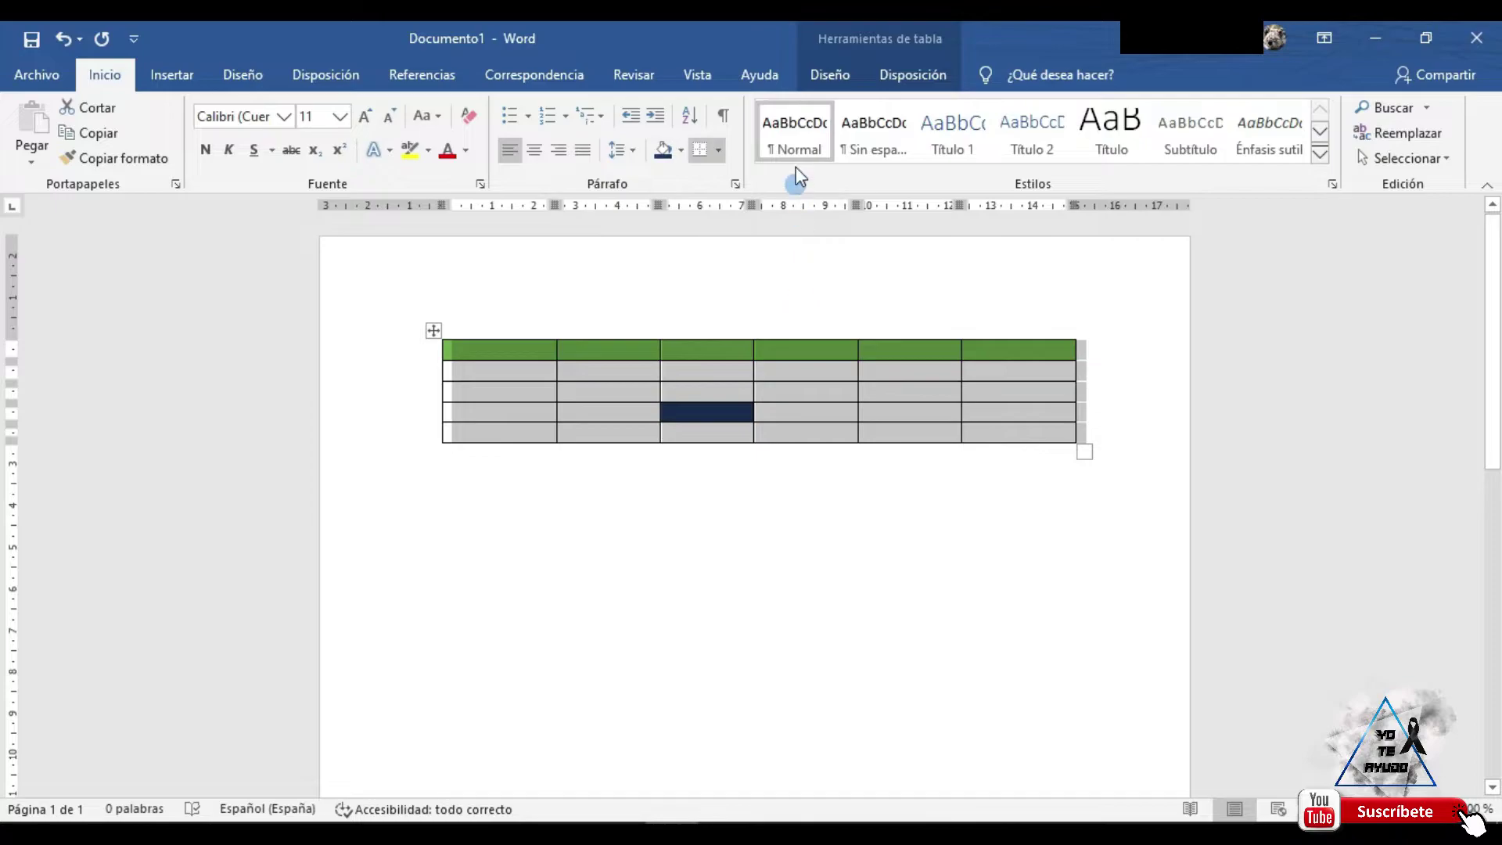
- Choose the double-line border style and apply it to every cell of the table
left_click(825, 76)
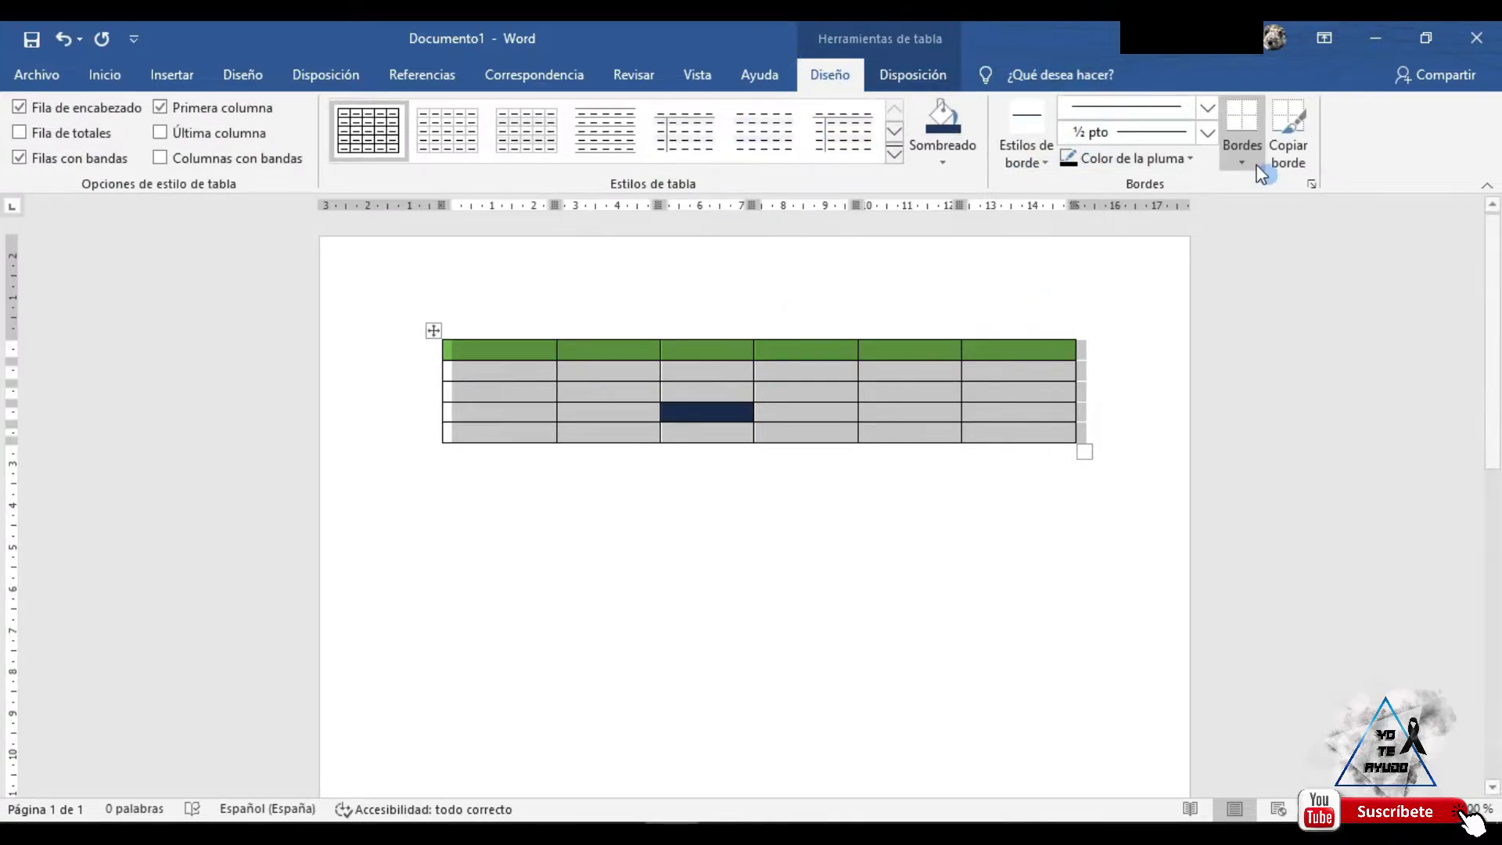
left_click(1015, 426)
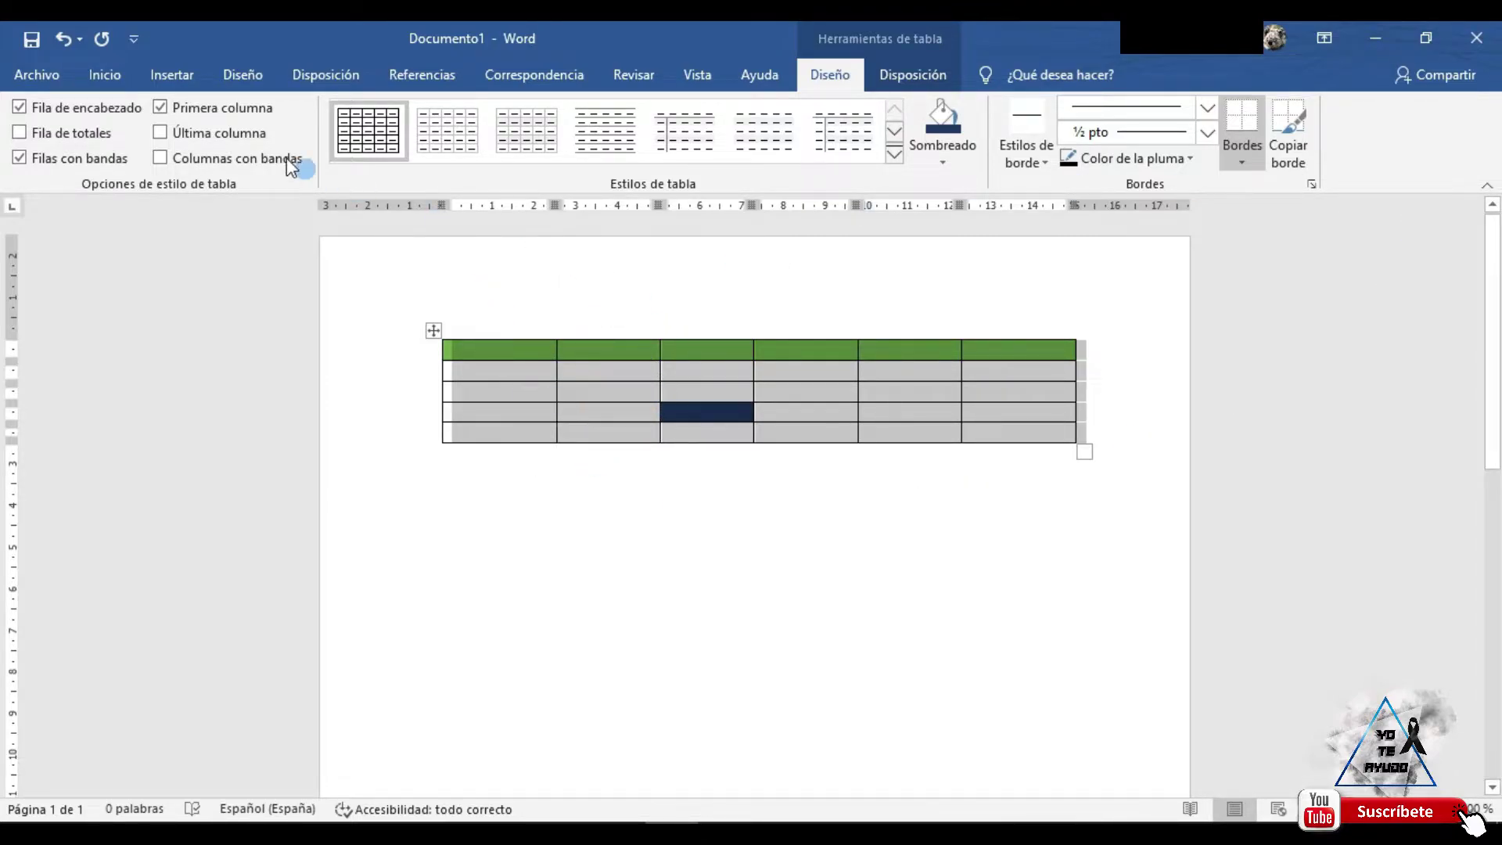
left_click(1042, 149)
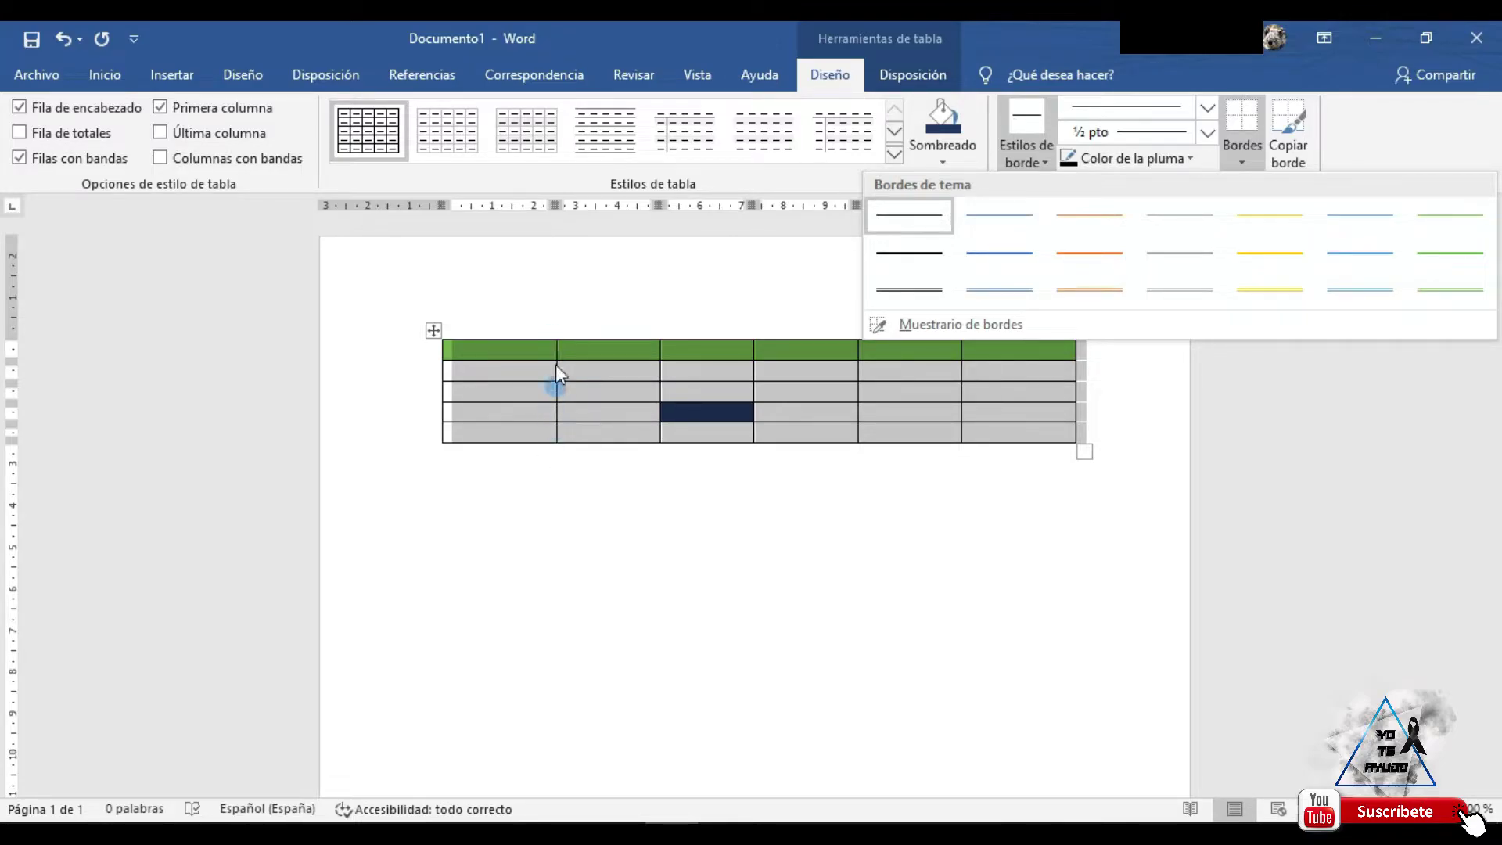
left_click(907, 288)
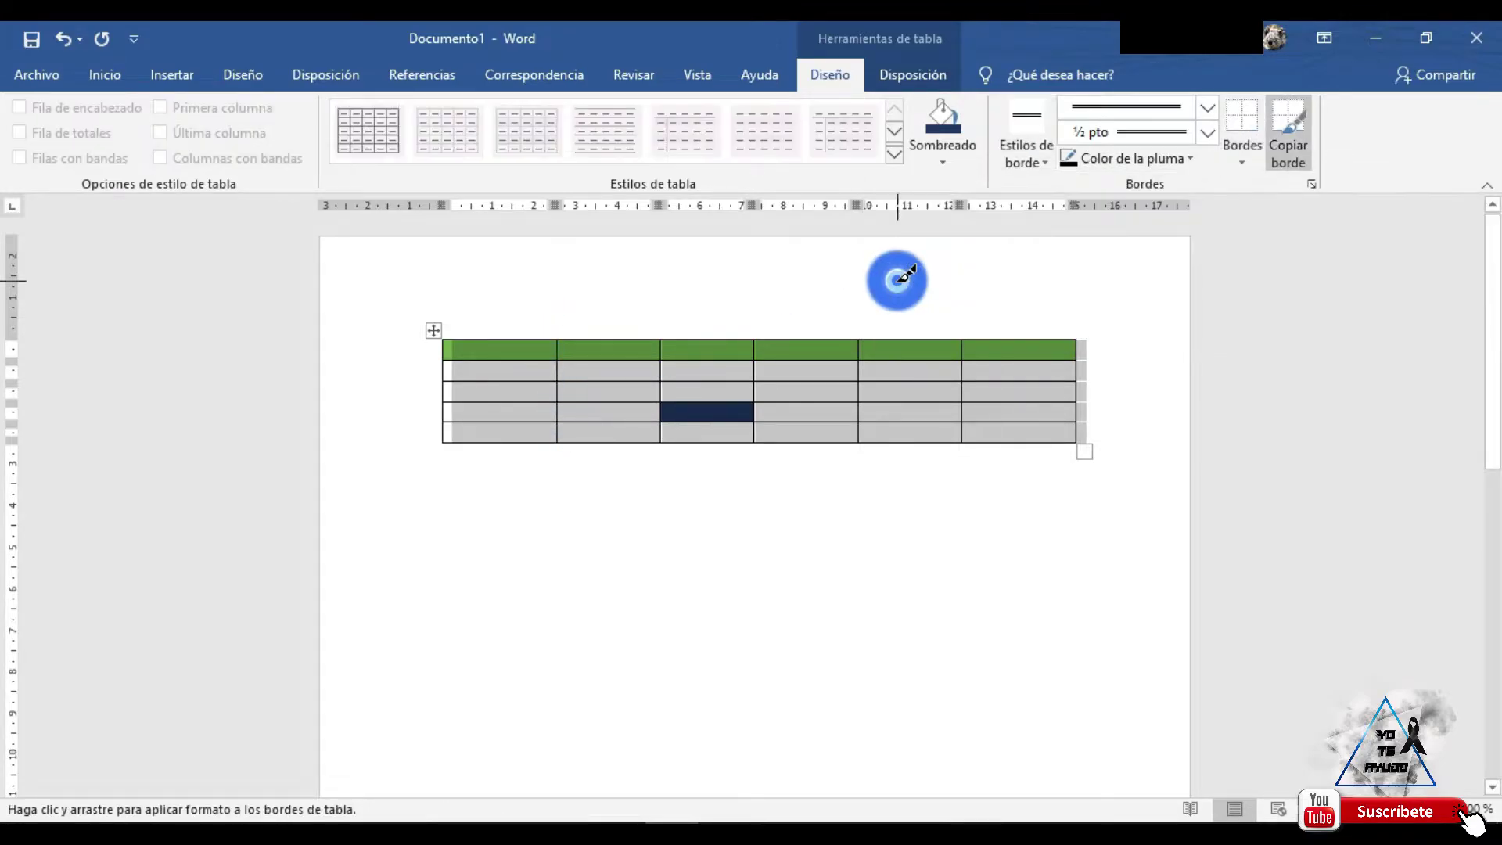
key("Escape")
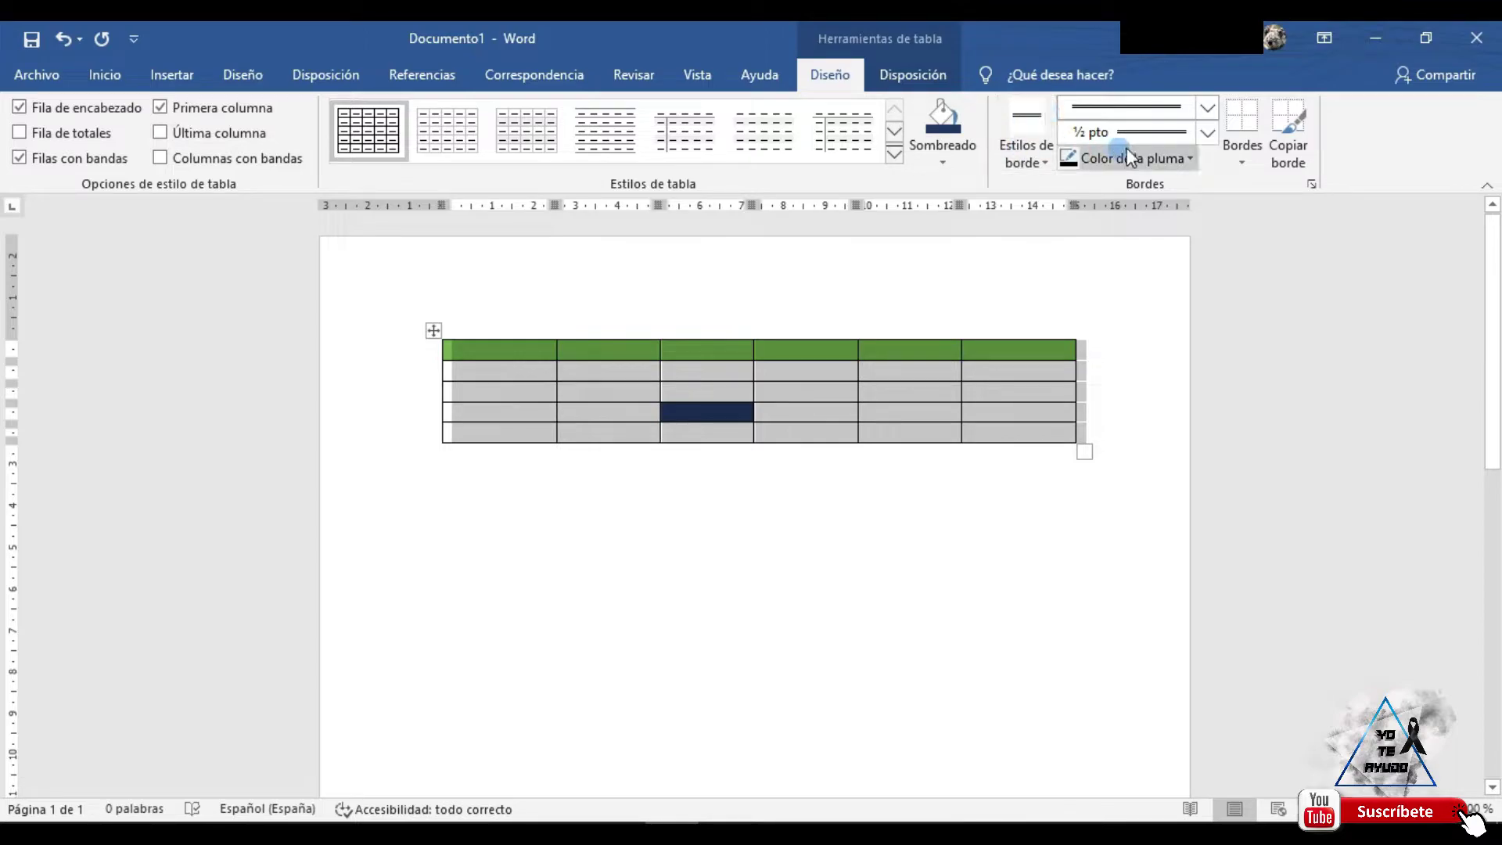
left_click(1237, 161)
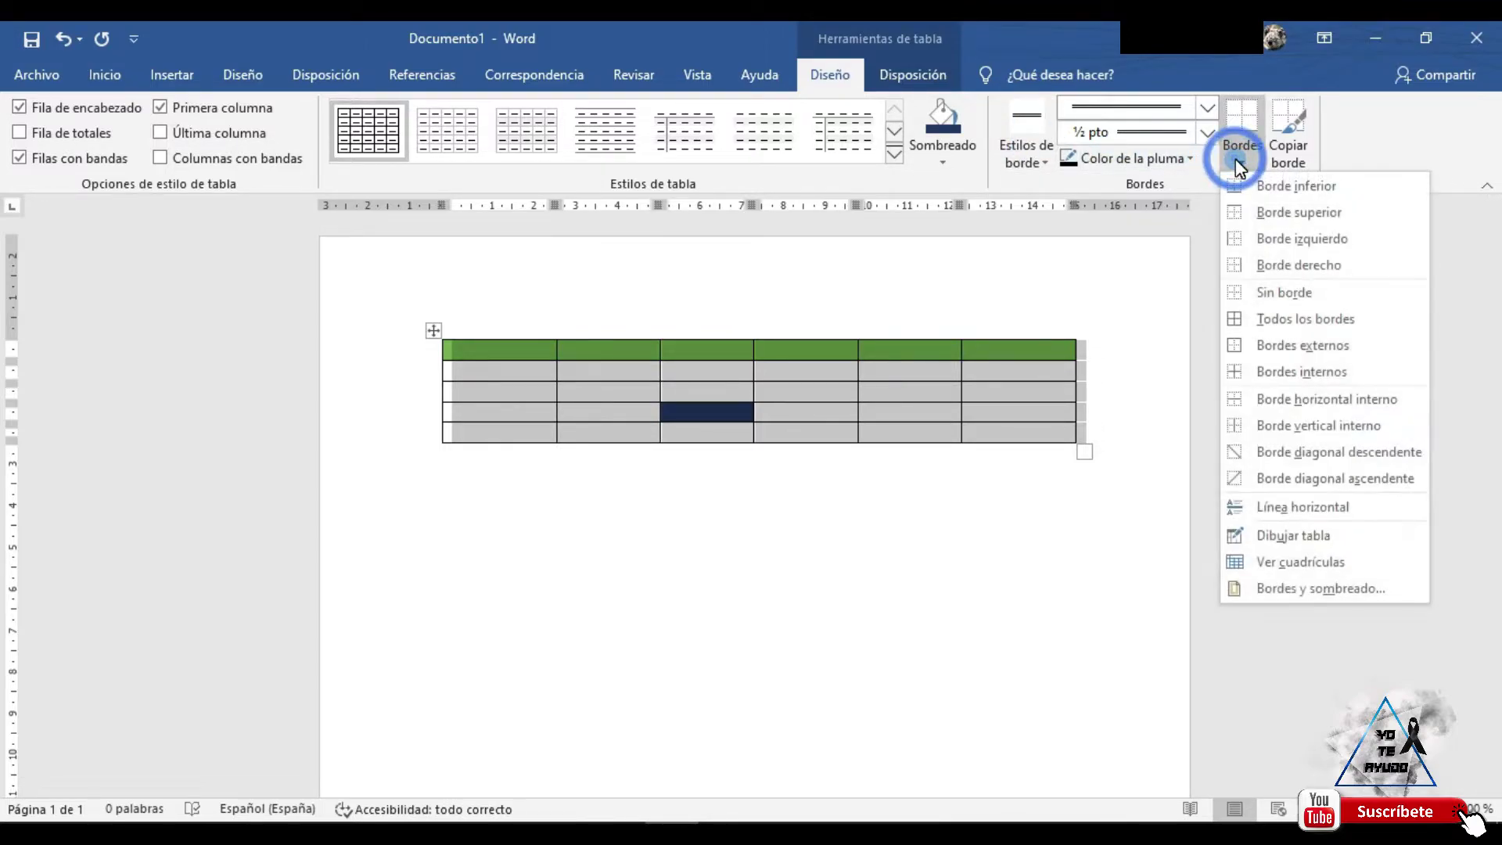
left_click(1282, 321)
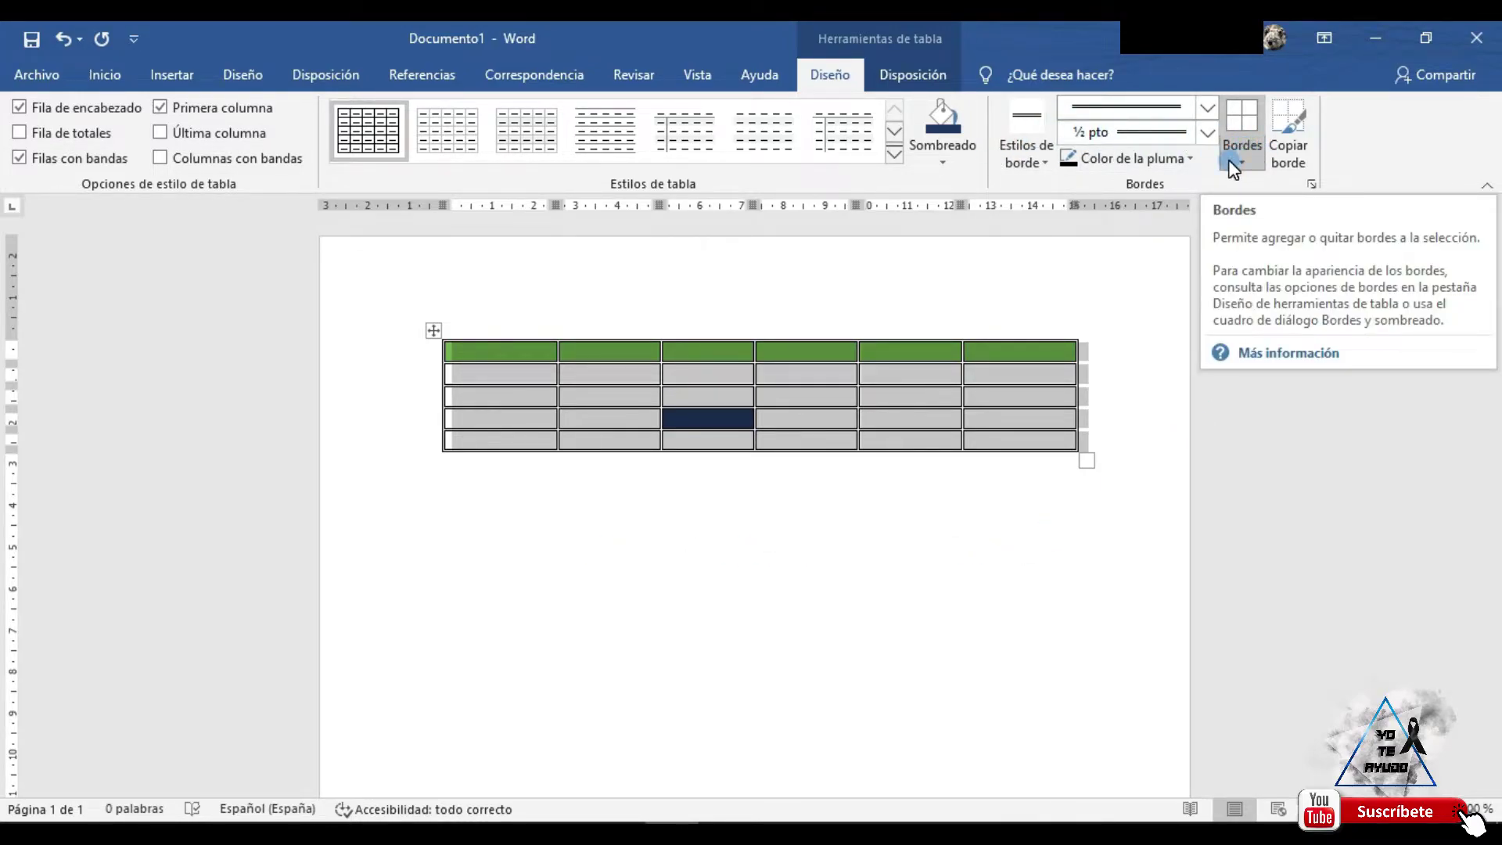
left_click(1234, 163)
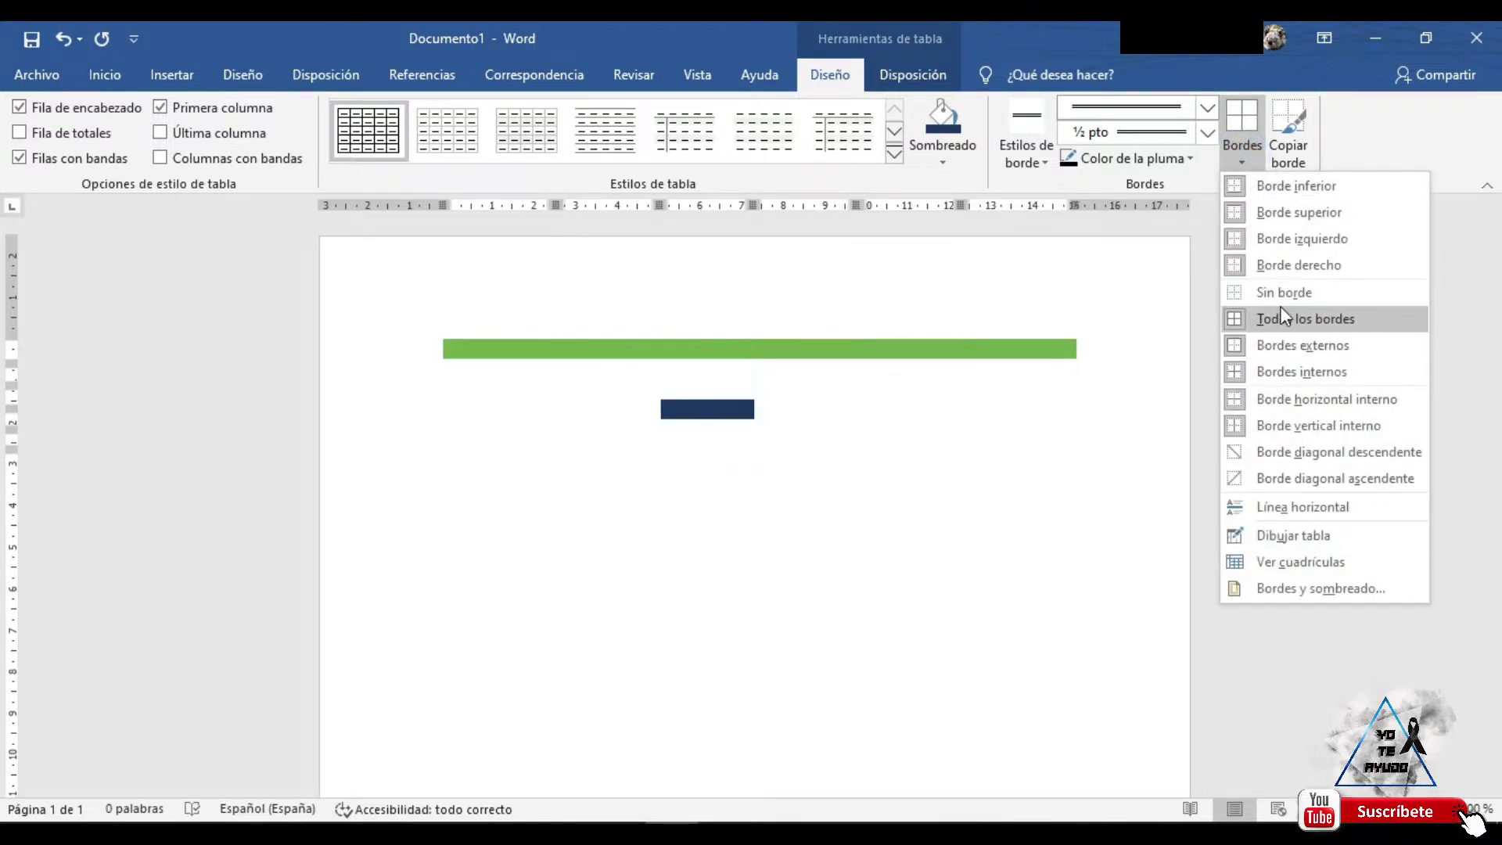
left_click(1292, 318)
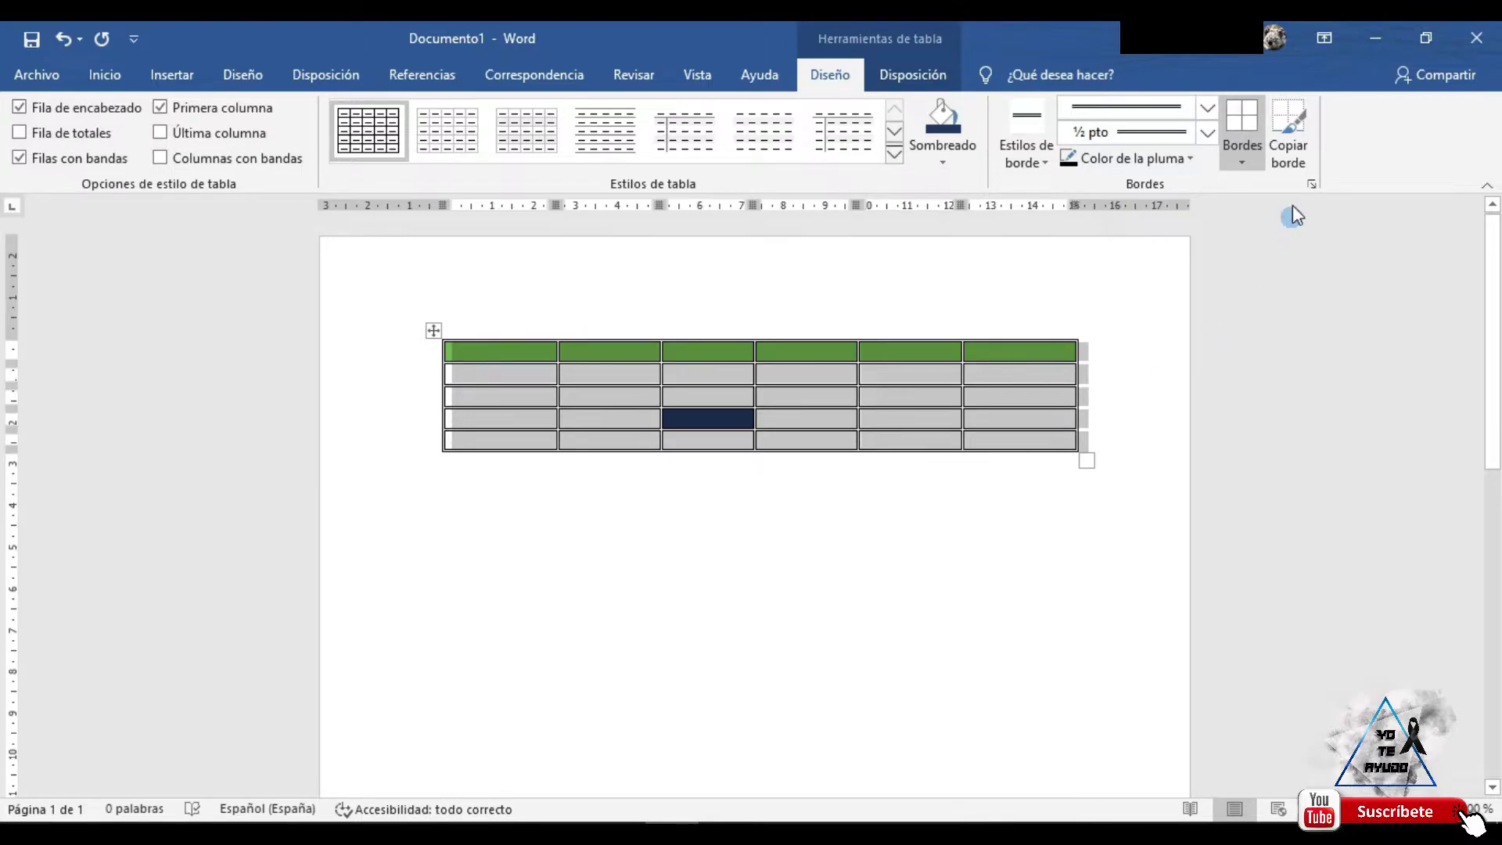
left_click(1241, 163)
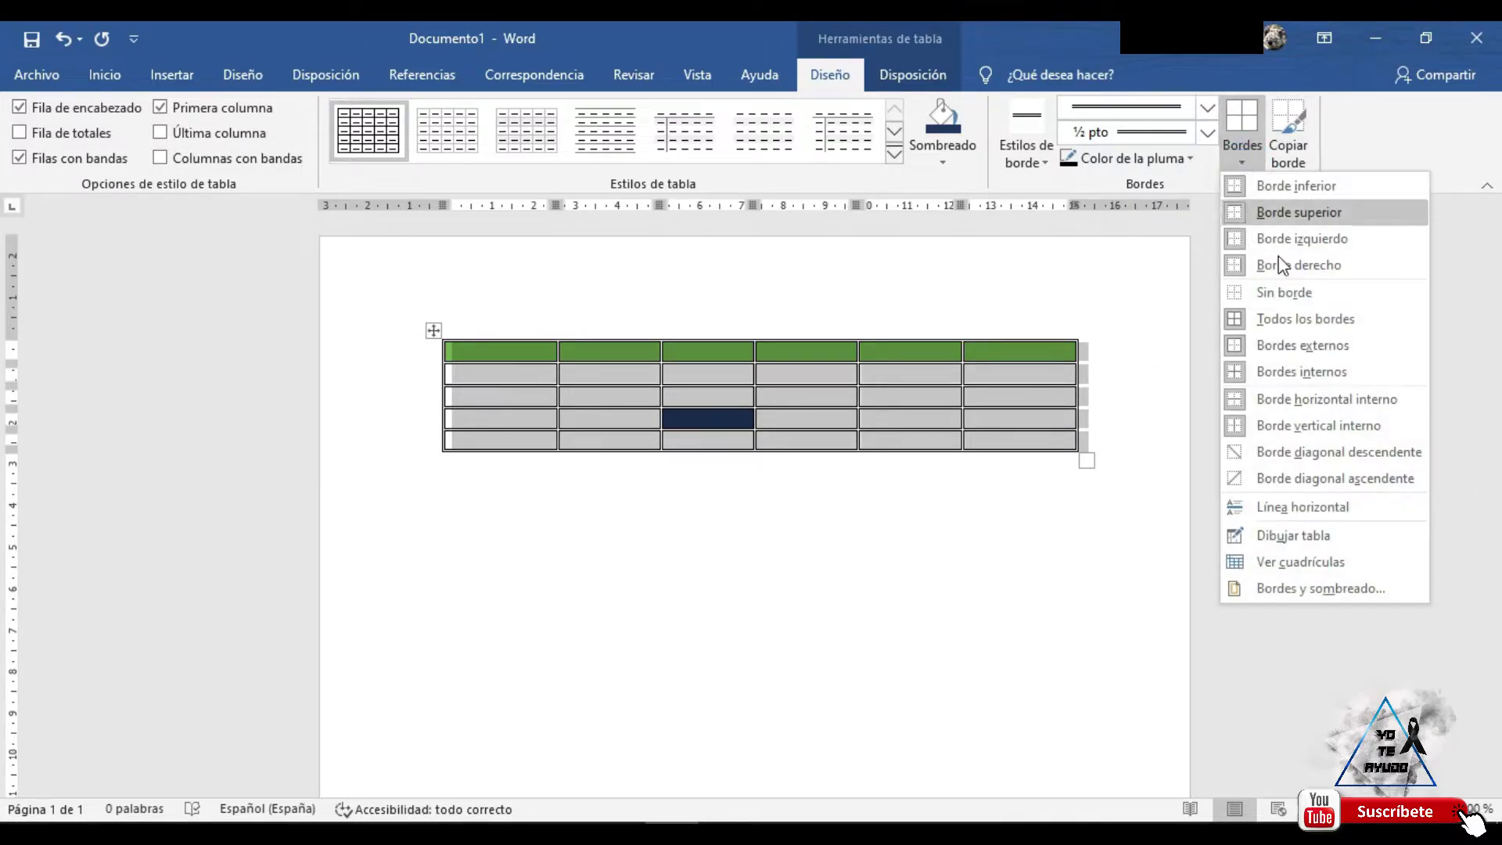
left_click(1309, 322)
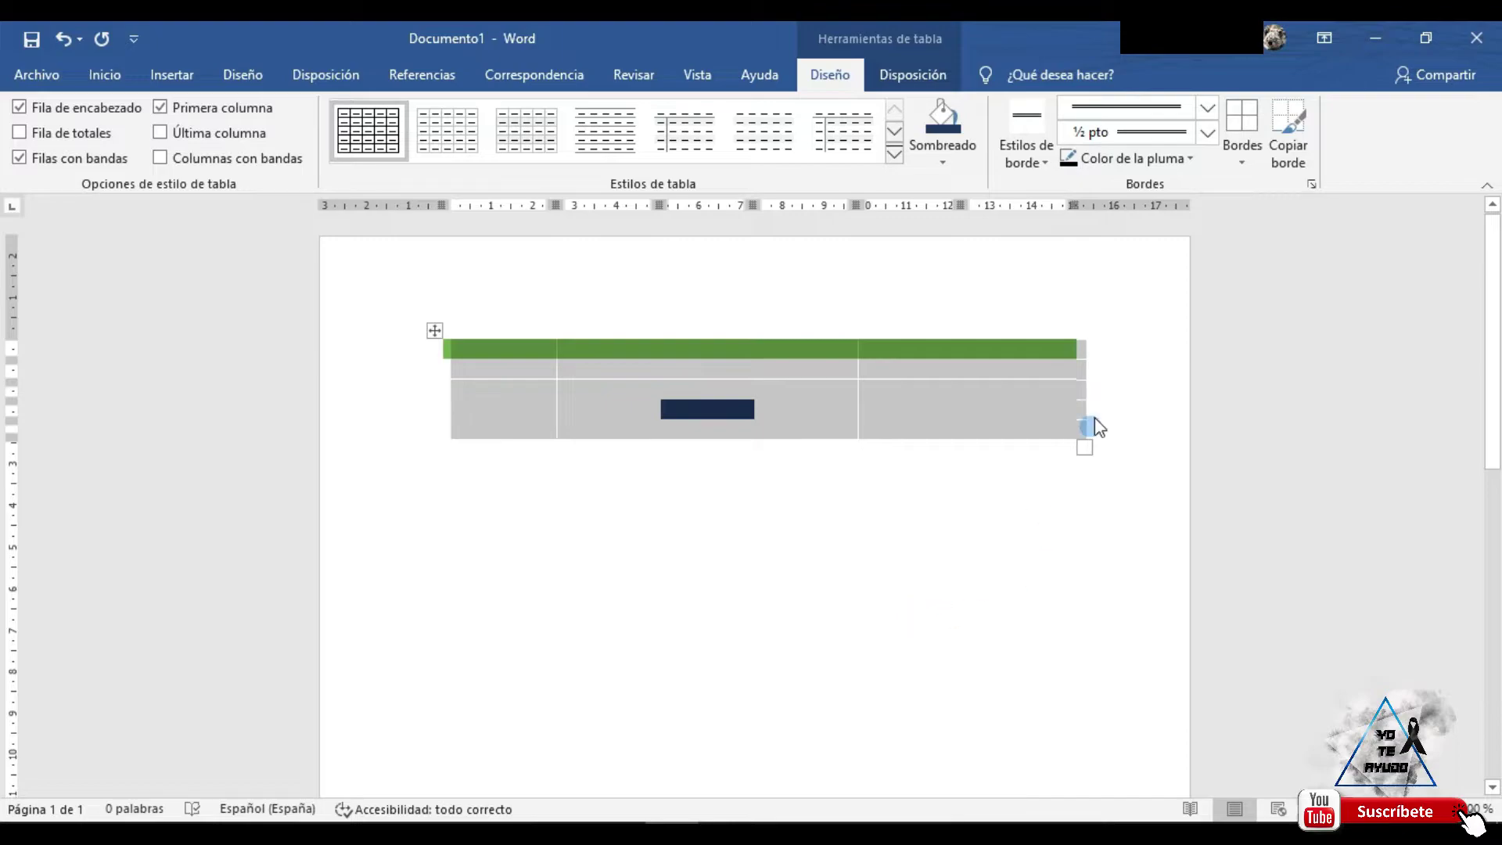
left_click(1241, 161)
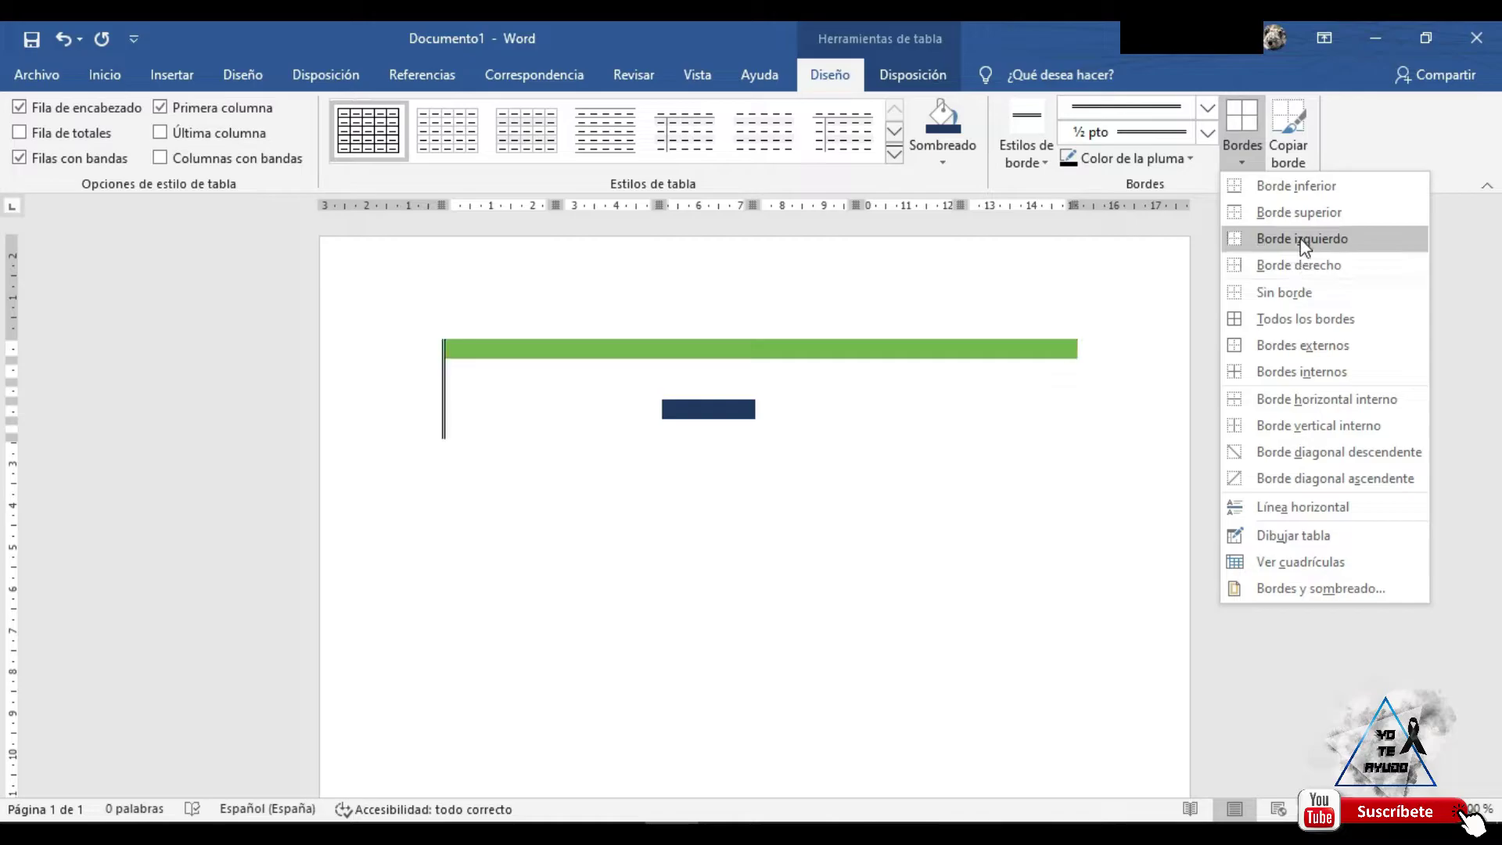
left_click(1290, 320)
left_click(976, 603)
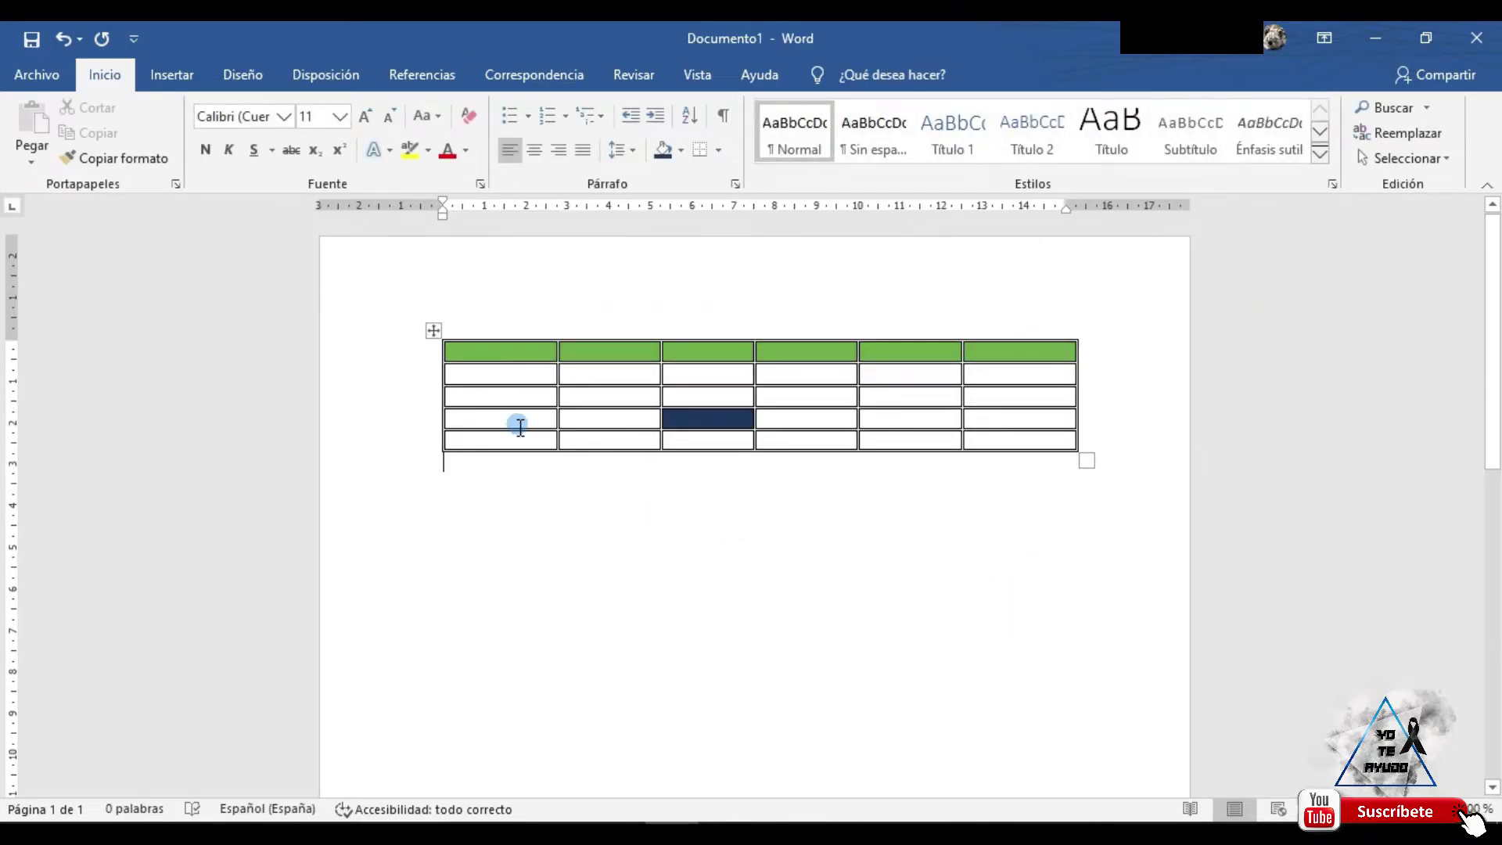
- Give the table's first column a dashed line style on all its borders
mouse_move(751, 393)
left_click(505, 334)
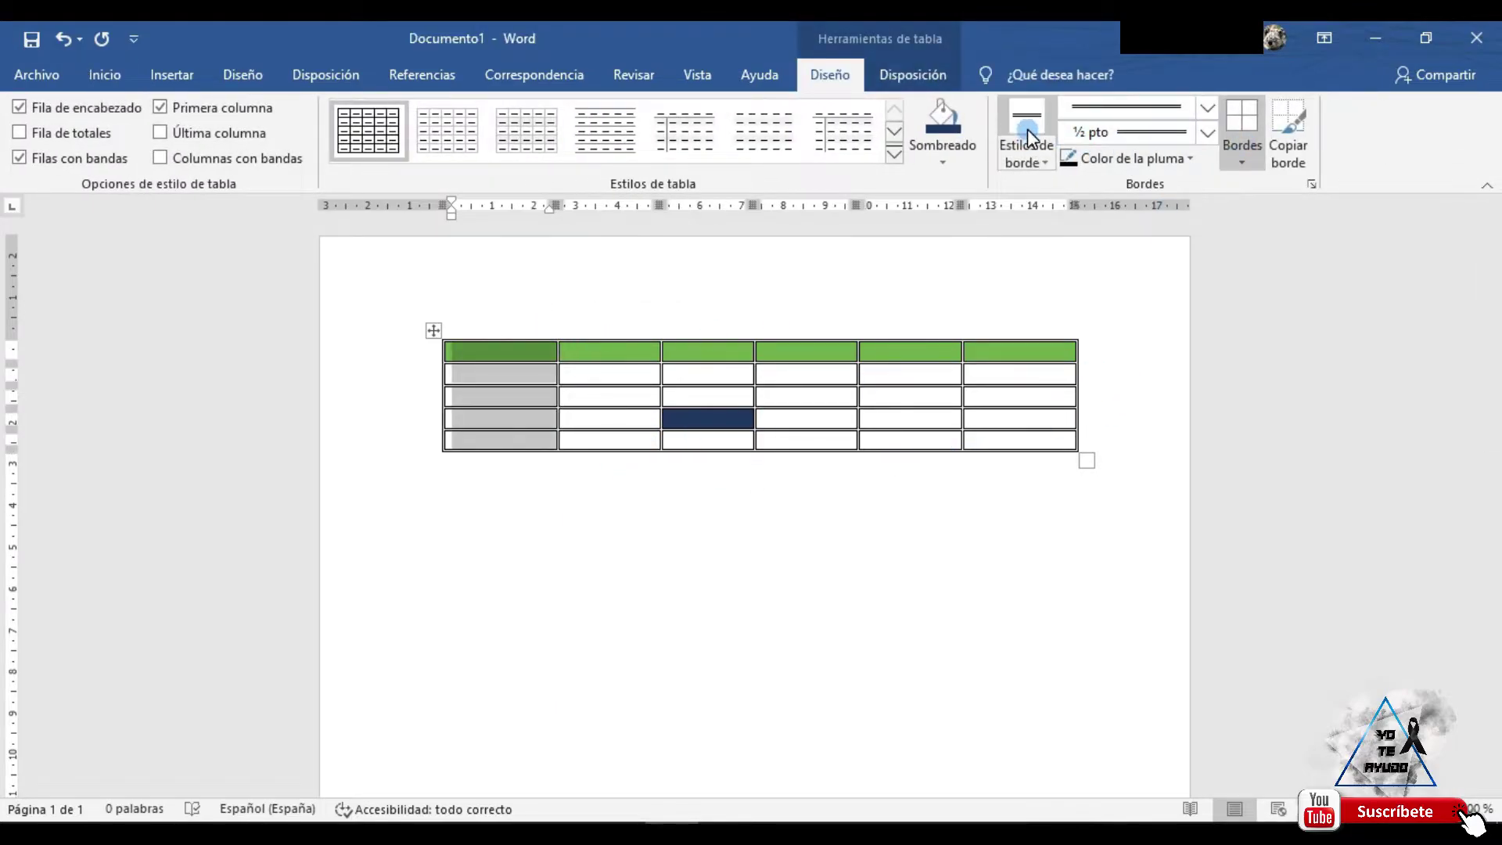
left_click(1132, 103)
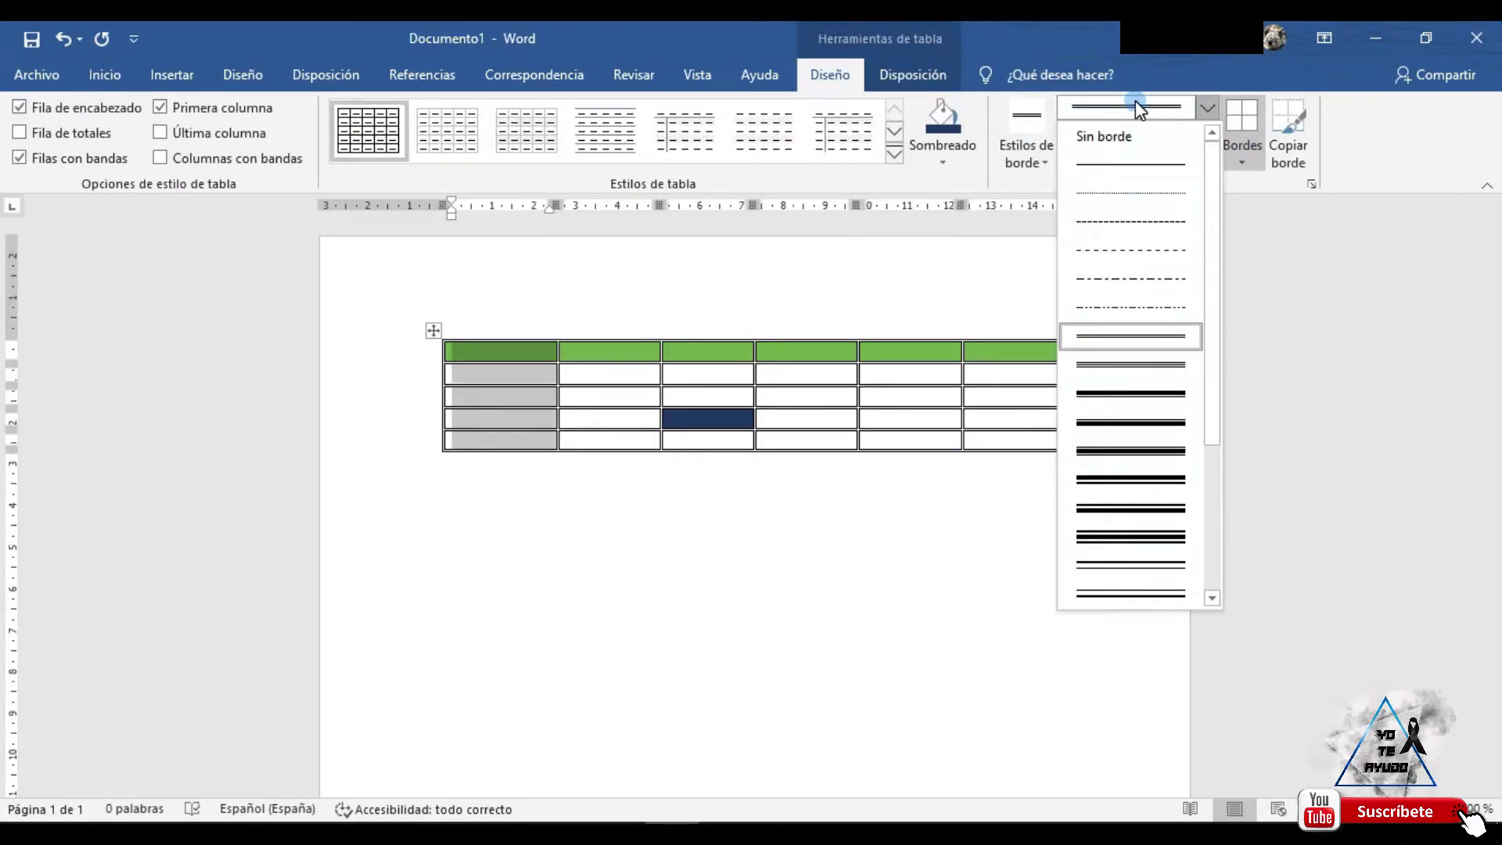
left_click(1124, 227)
left_click(1238, 160)
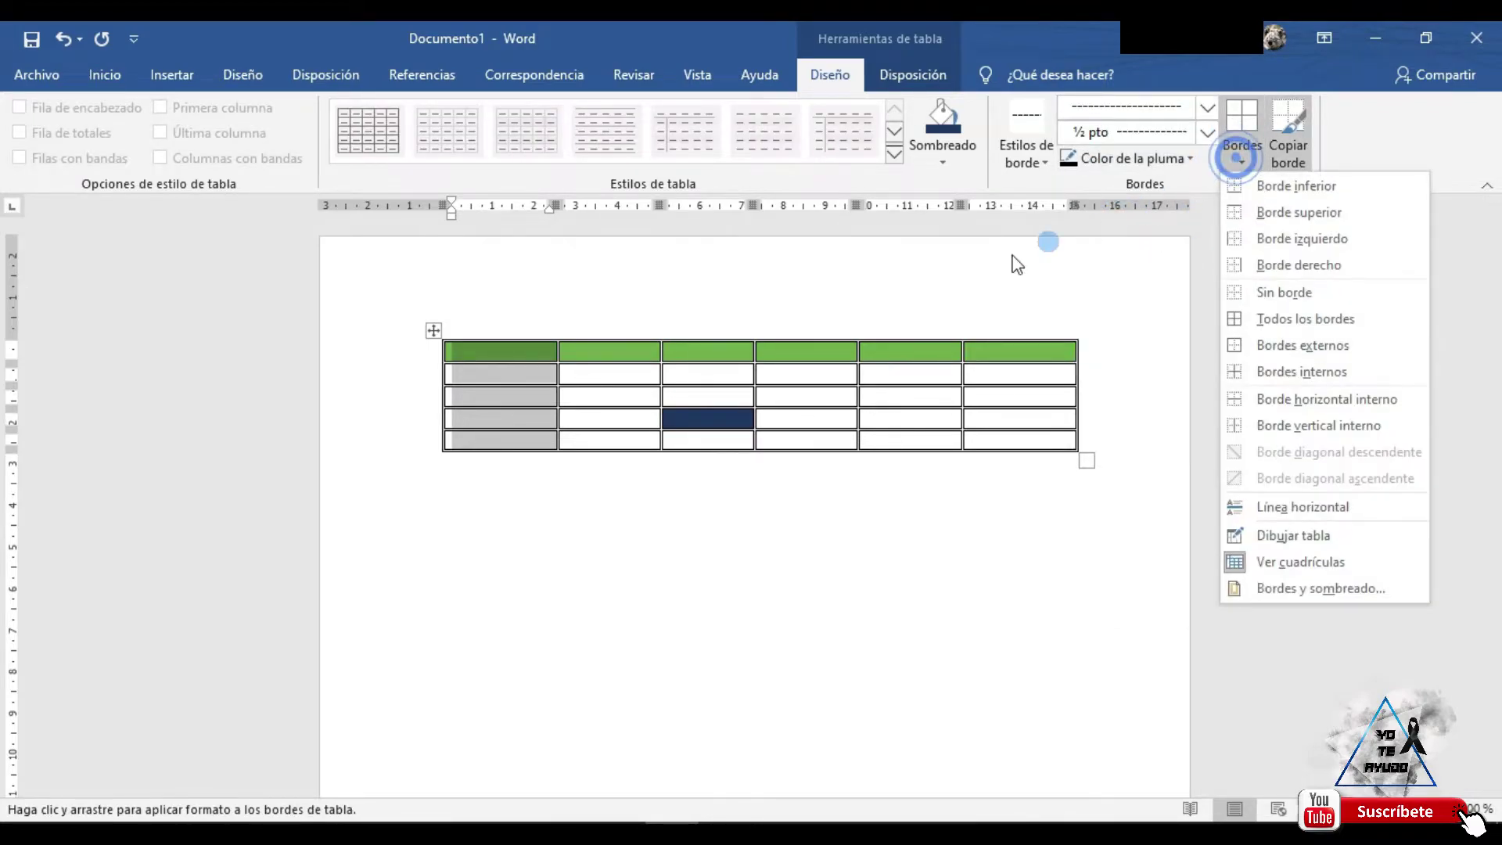
left_click(1277, 318)
left_click(908, 579)
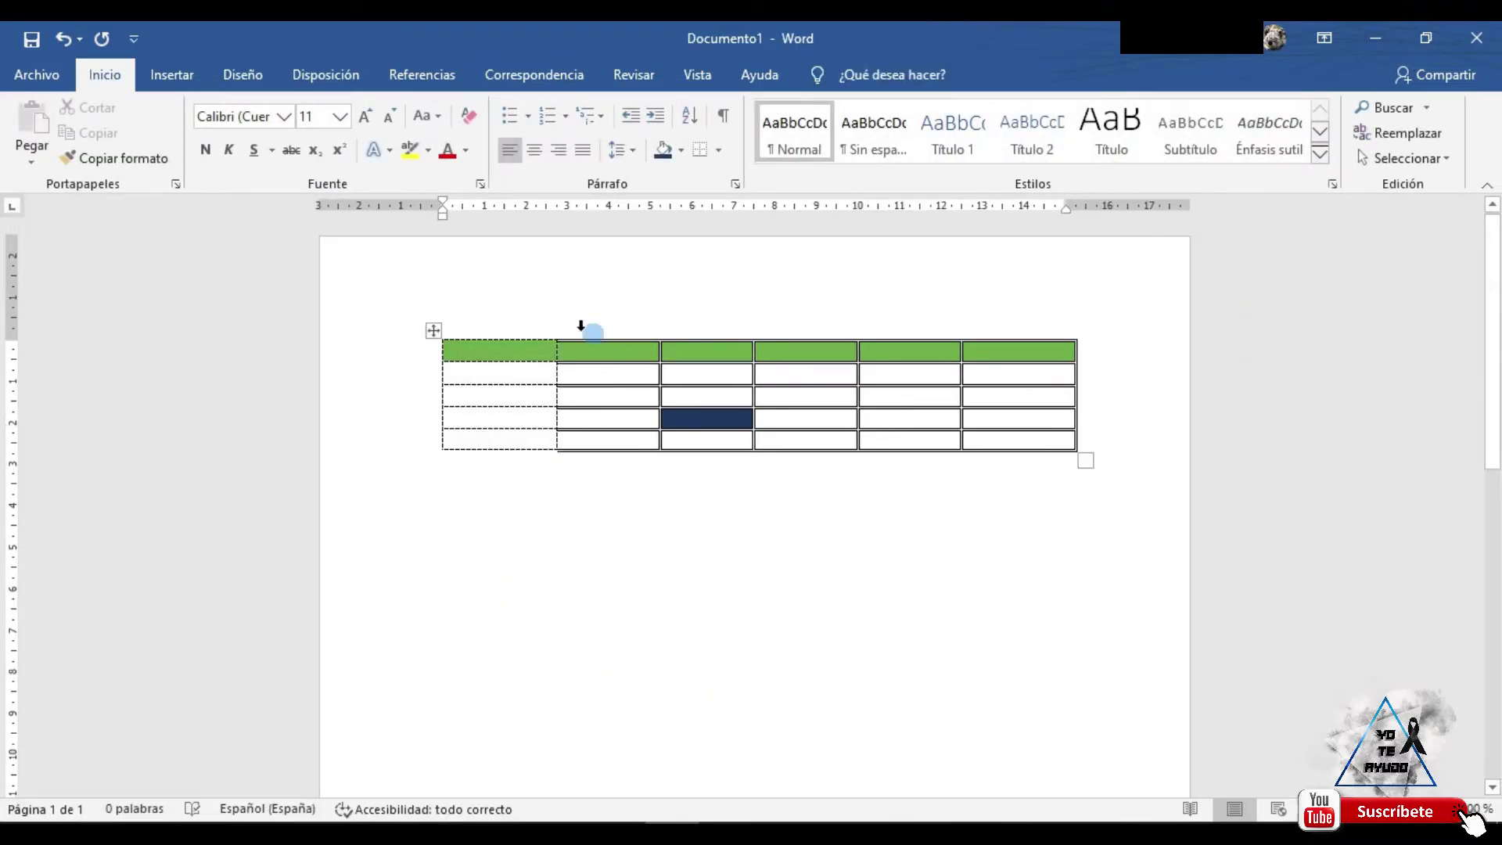
- Move below the table, then place the insertion point in the first column's third cell
left_click(726, 773)
left_click(456, 473)
left_click(508, 402)
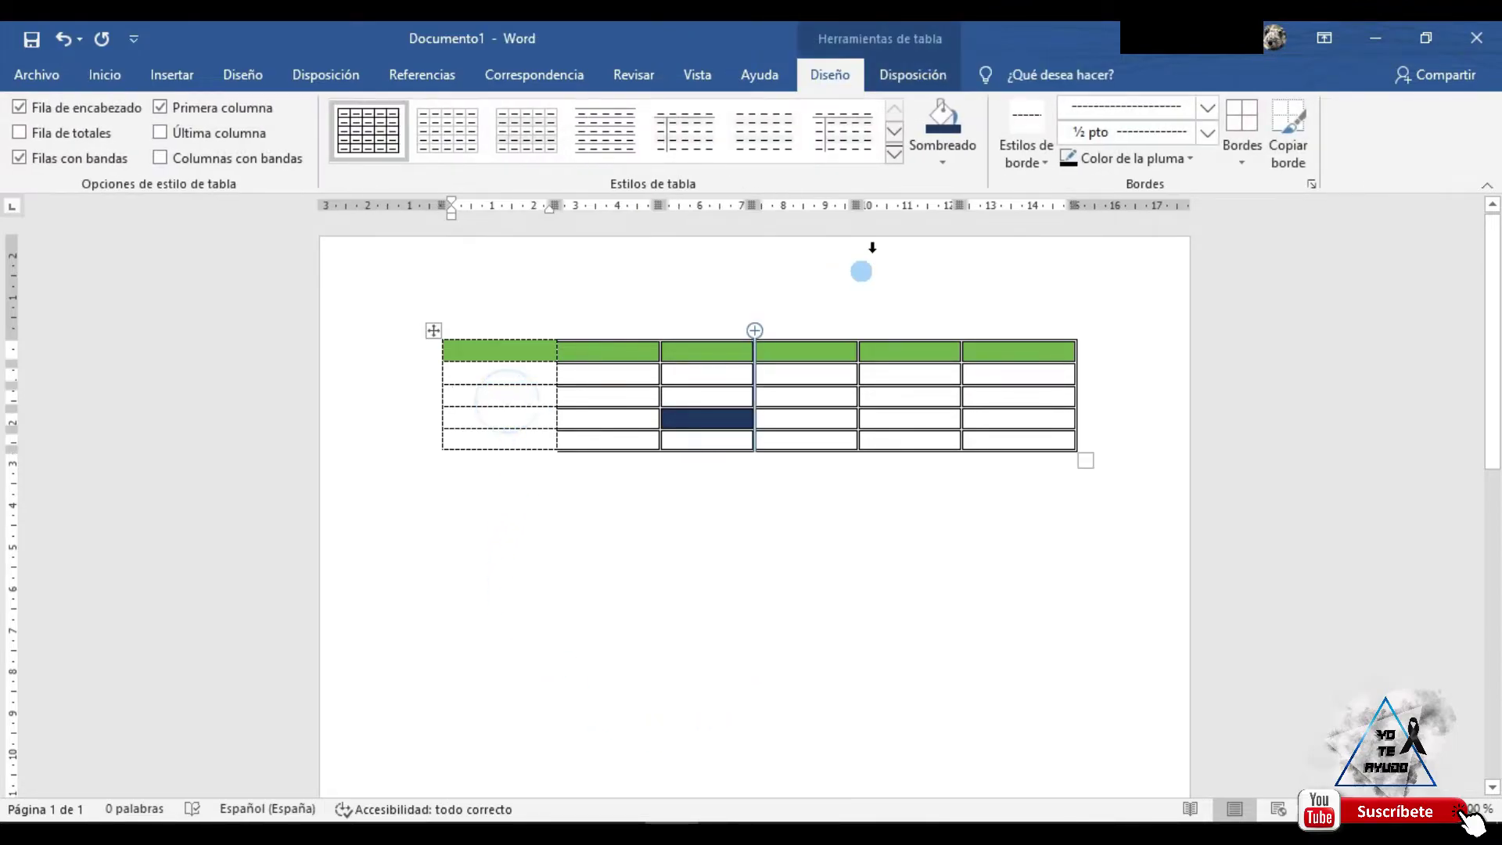
left_click(911, 228)
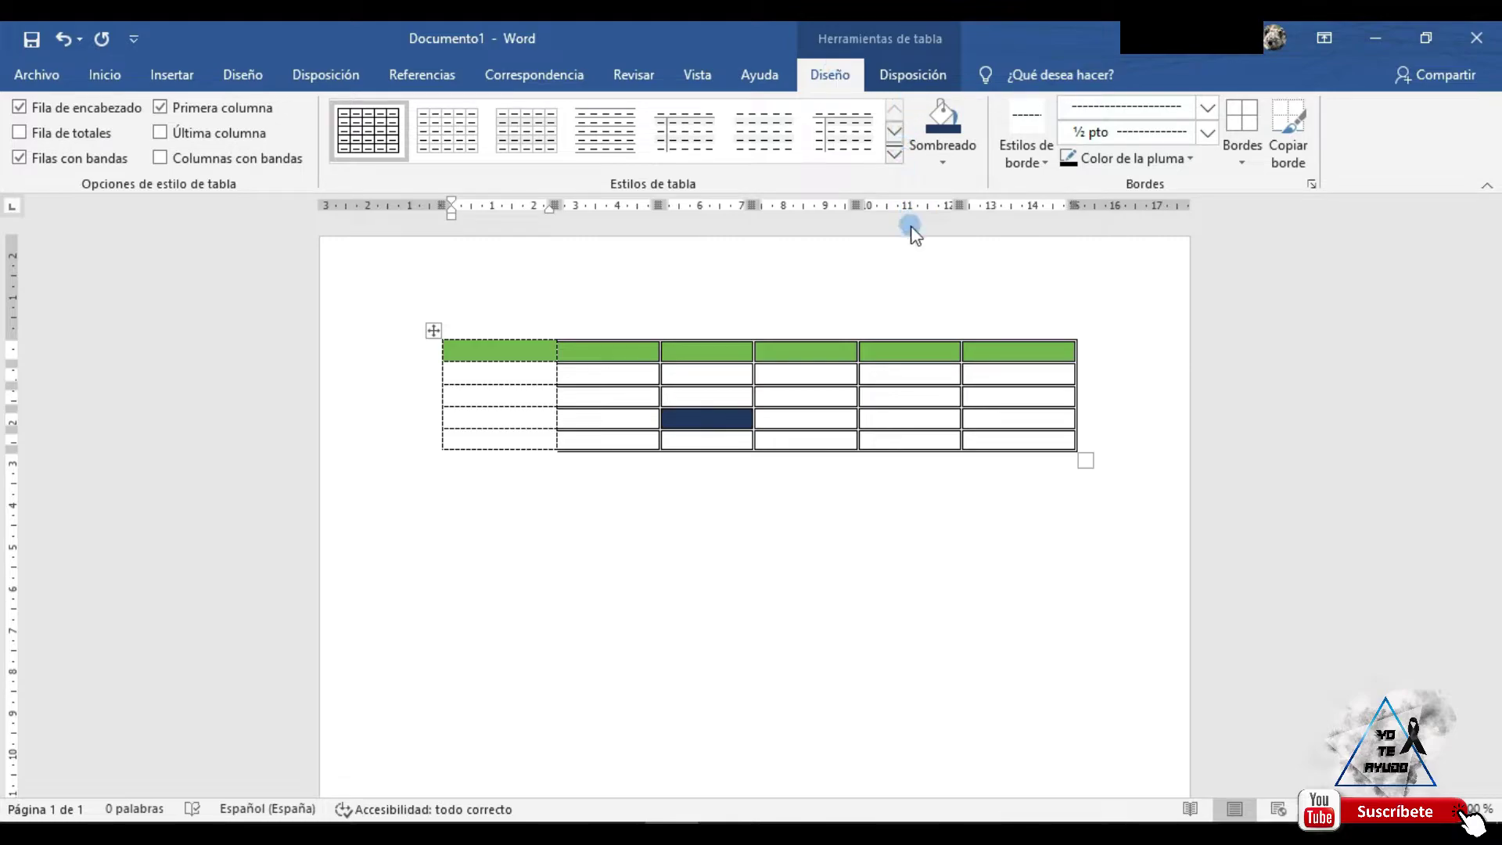
left_click(906, 238)
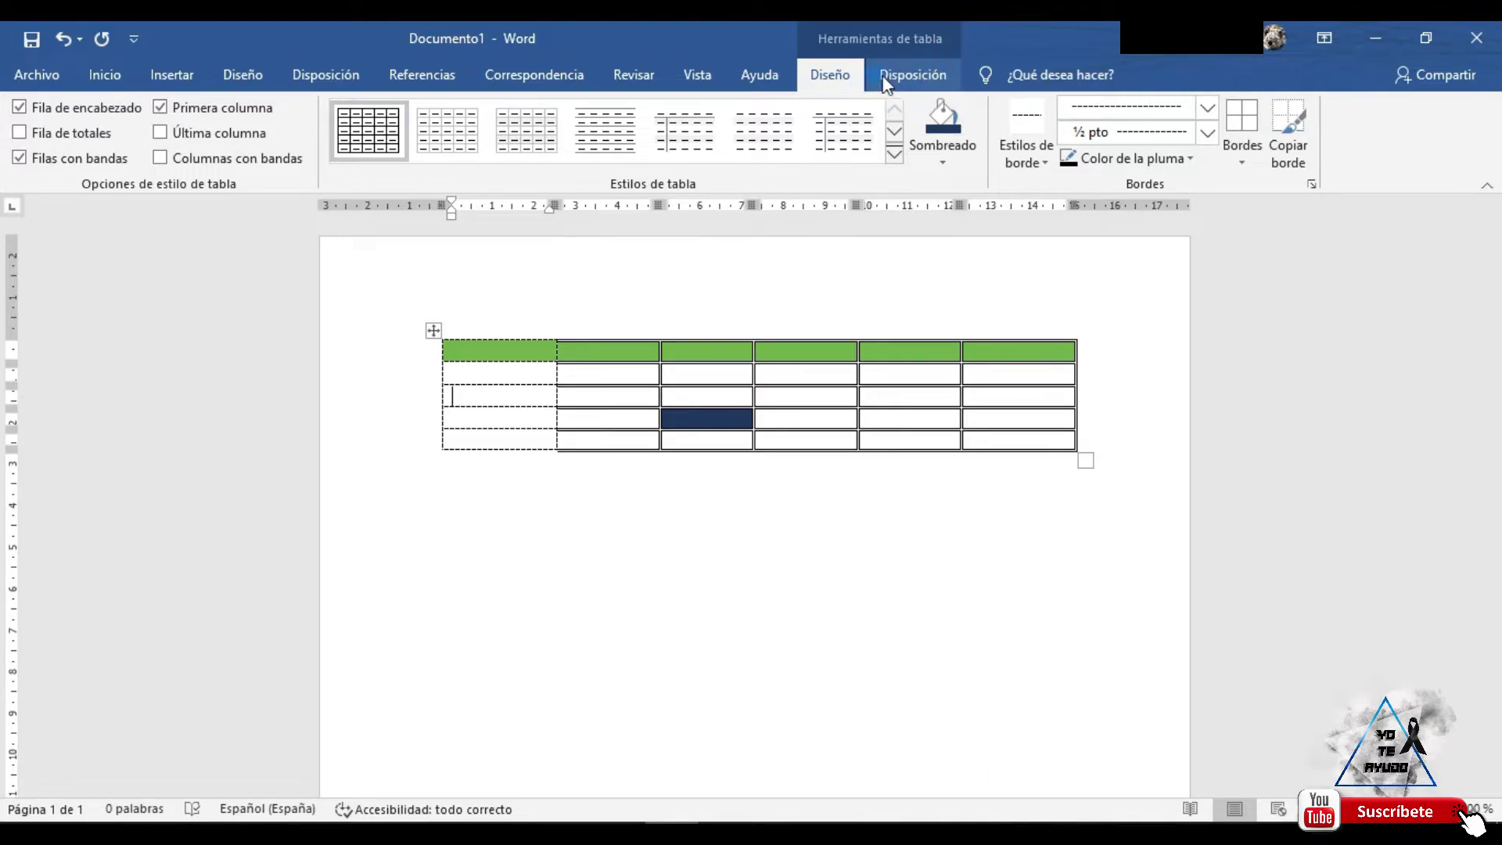
- Type 1 into the first cell of the table's third row
left_click(905, 81)
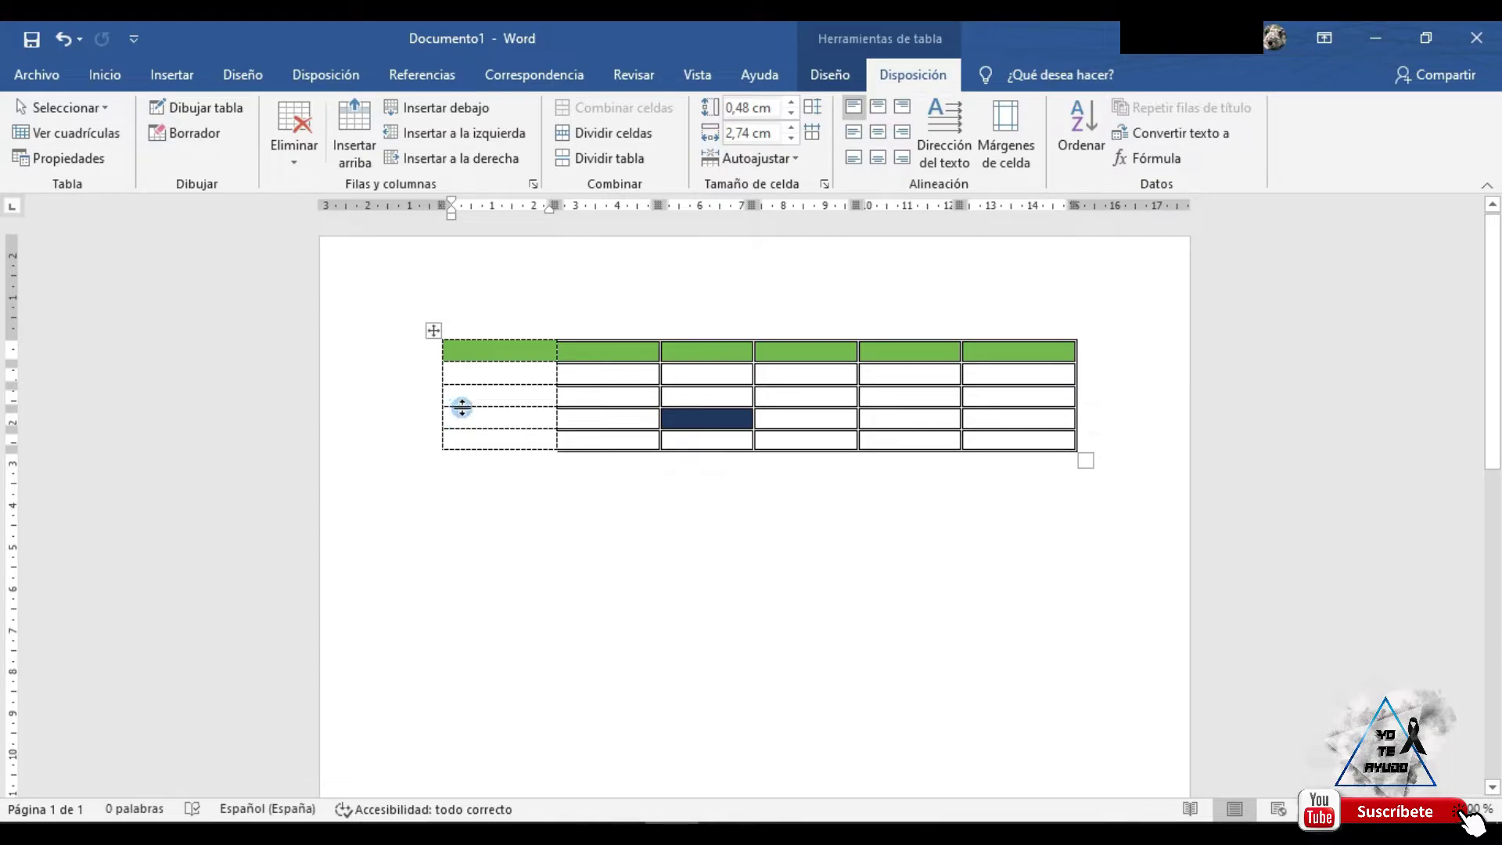
mouse_move(481, 335)
left_click(469, 395)
type("1")
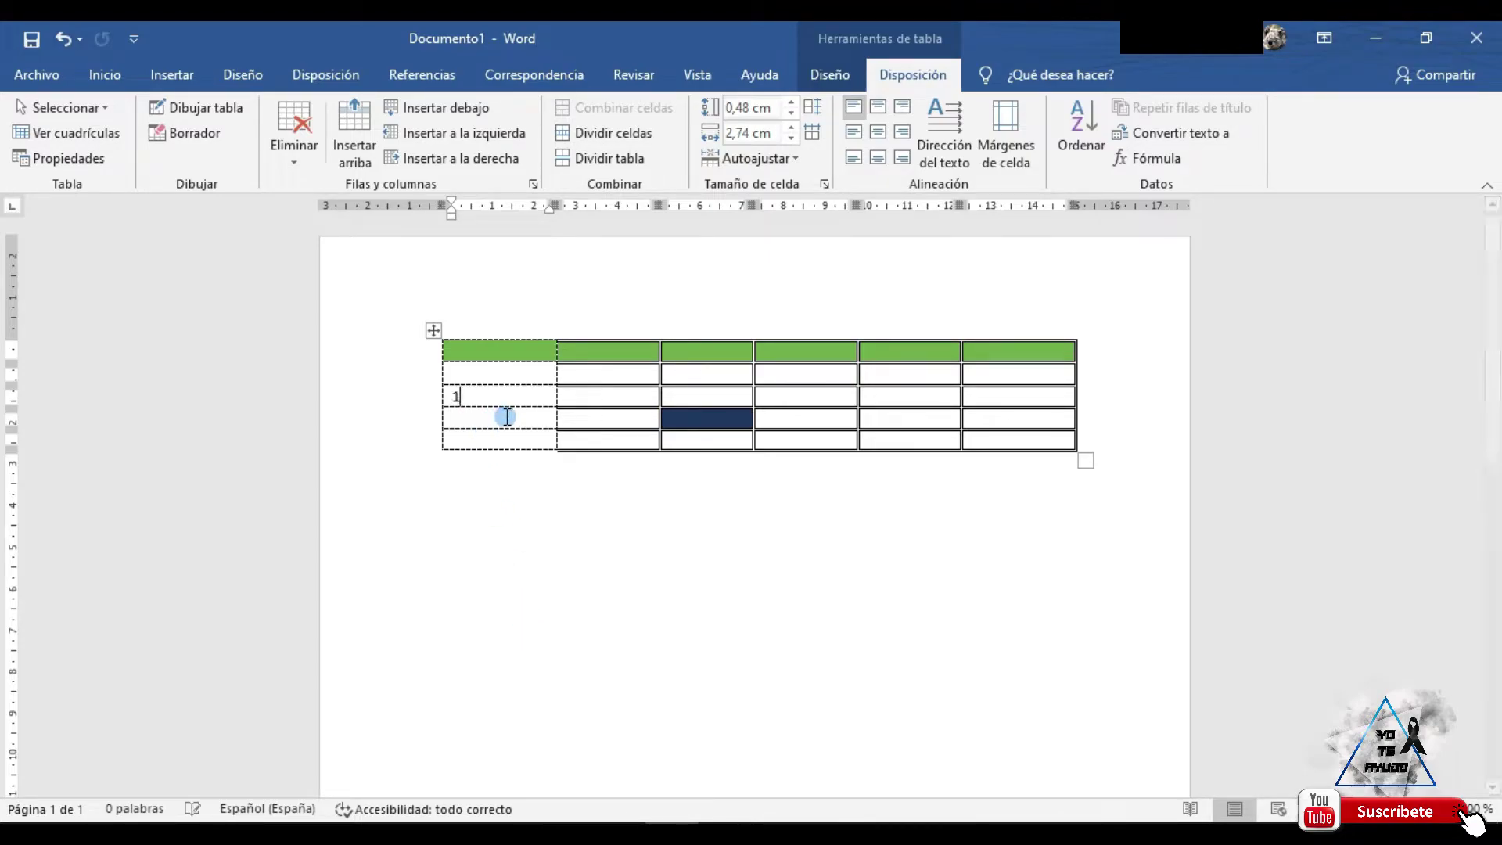
key("Down")
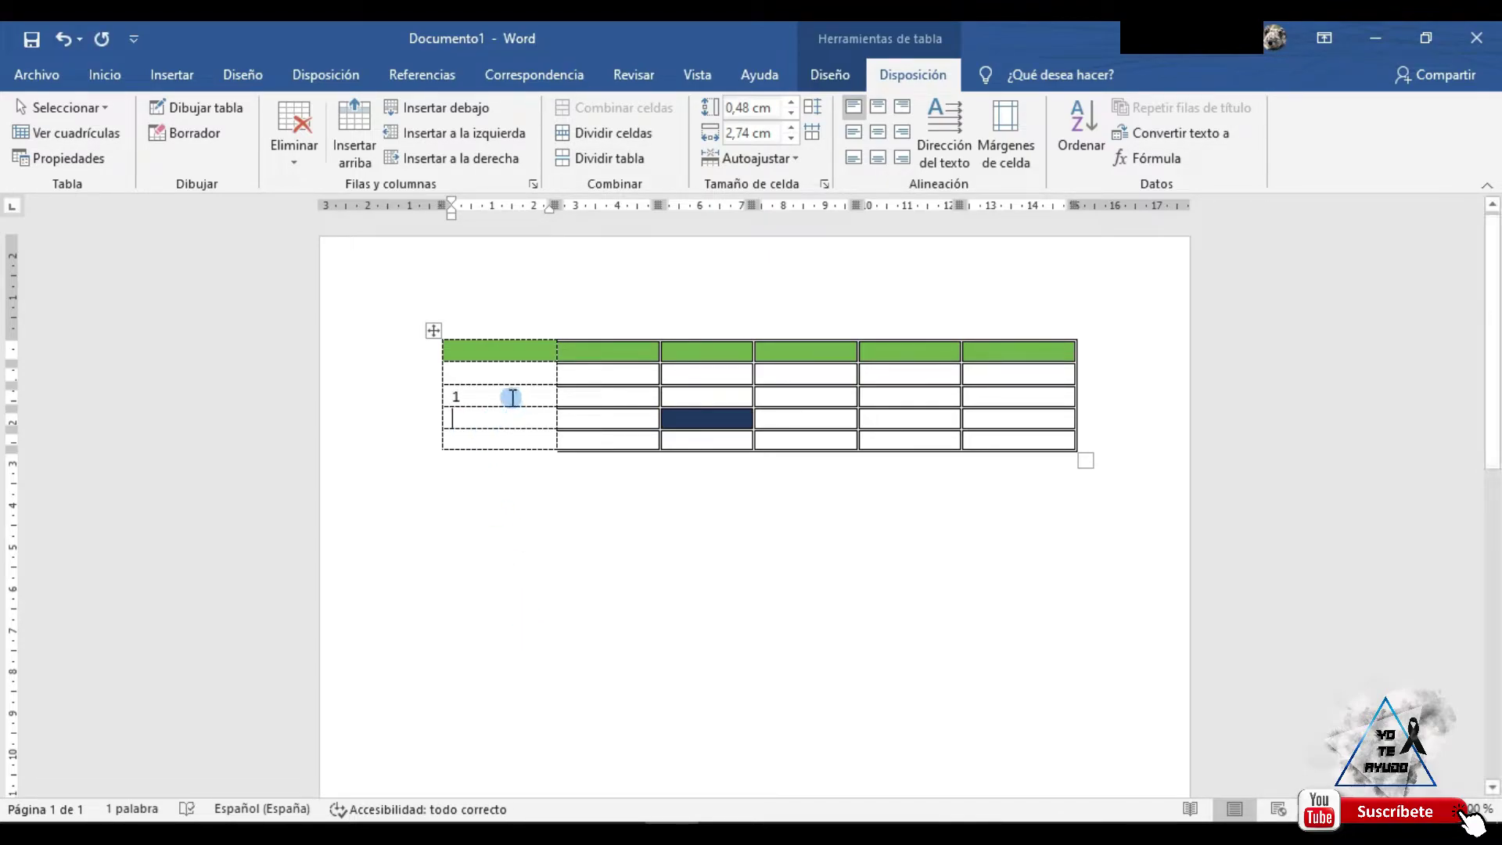
mouse_move(405, 405)
left_click(403, 397)
left_click(589, 470)
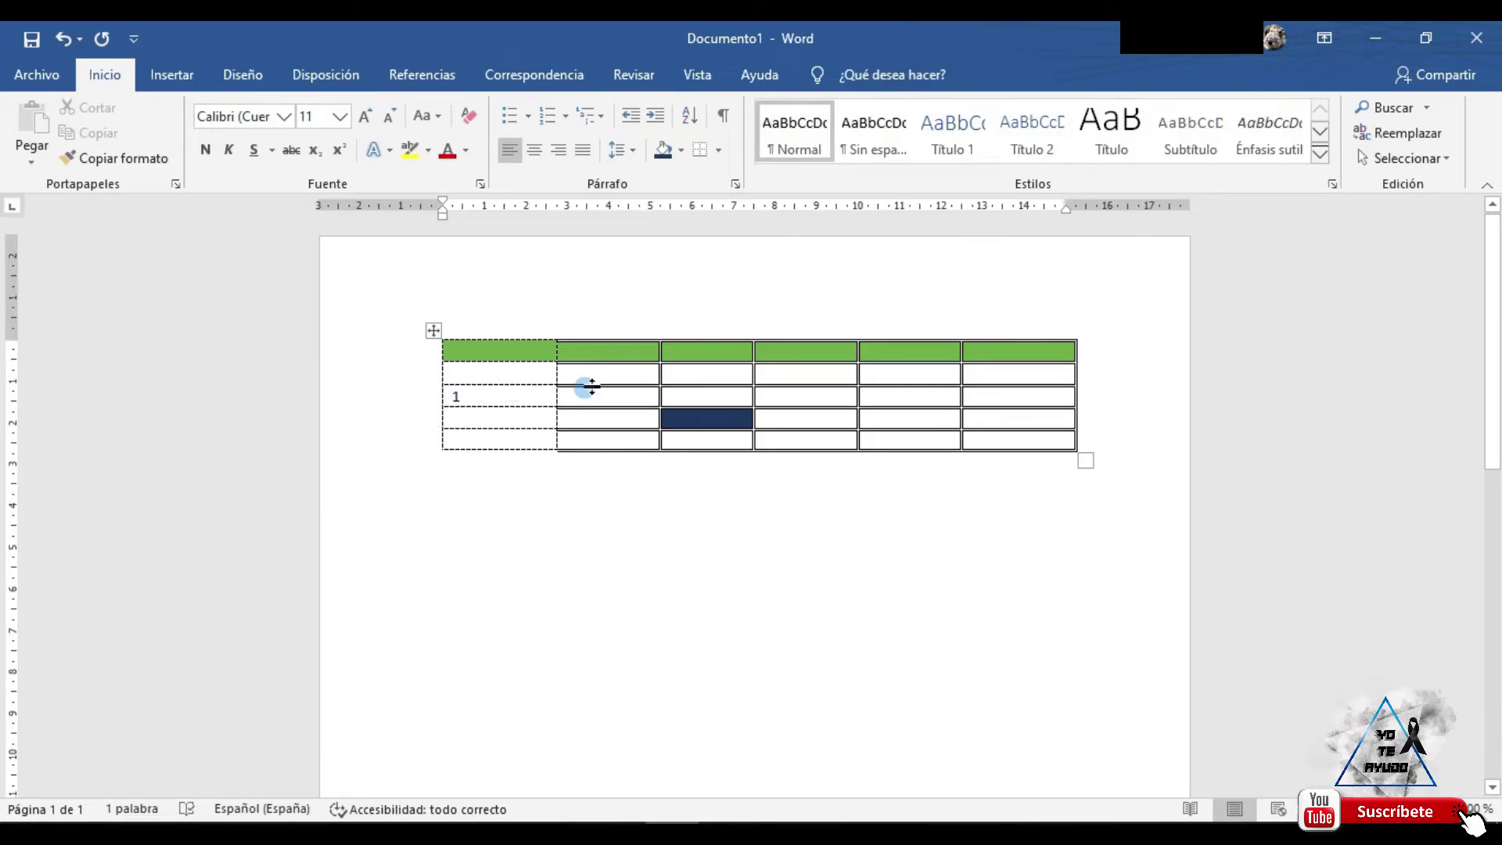
left_click(470, 396)
left_click(902, 74)
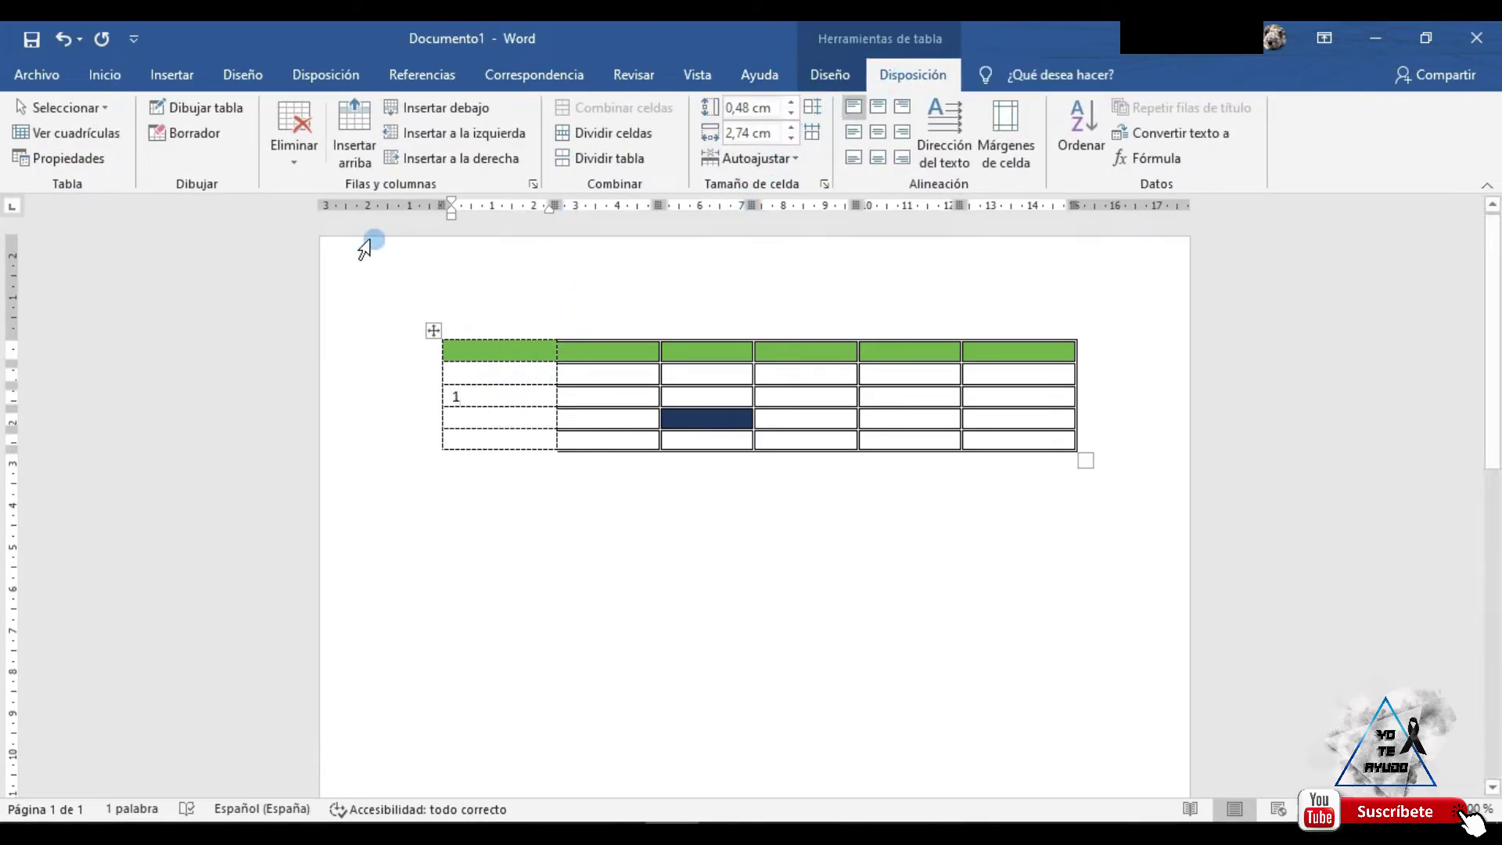
- Insert an empty row above the row containing 1
left_click(448, 397)
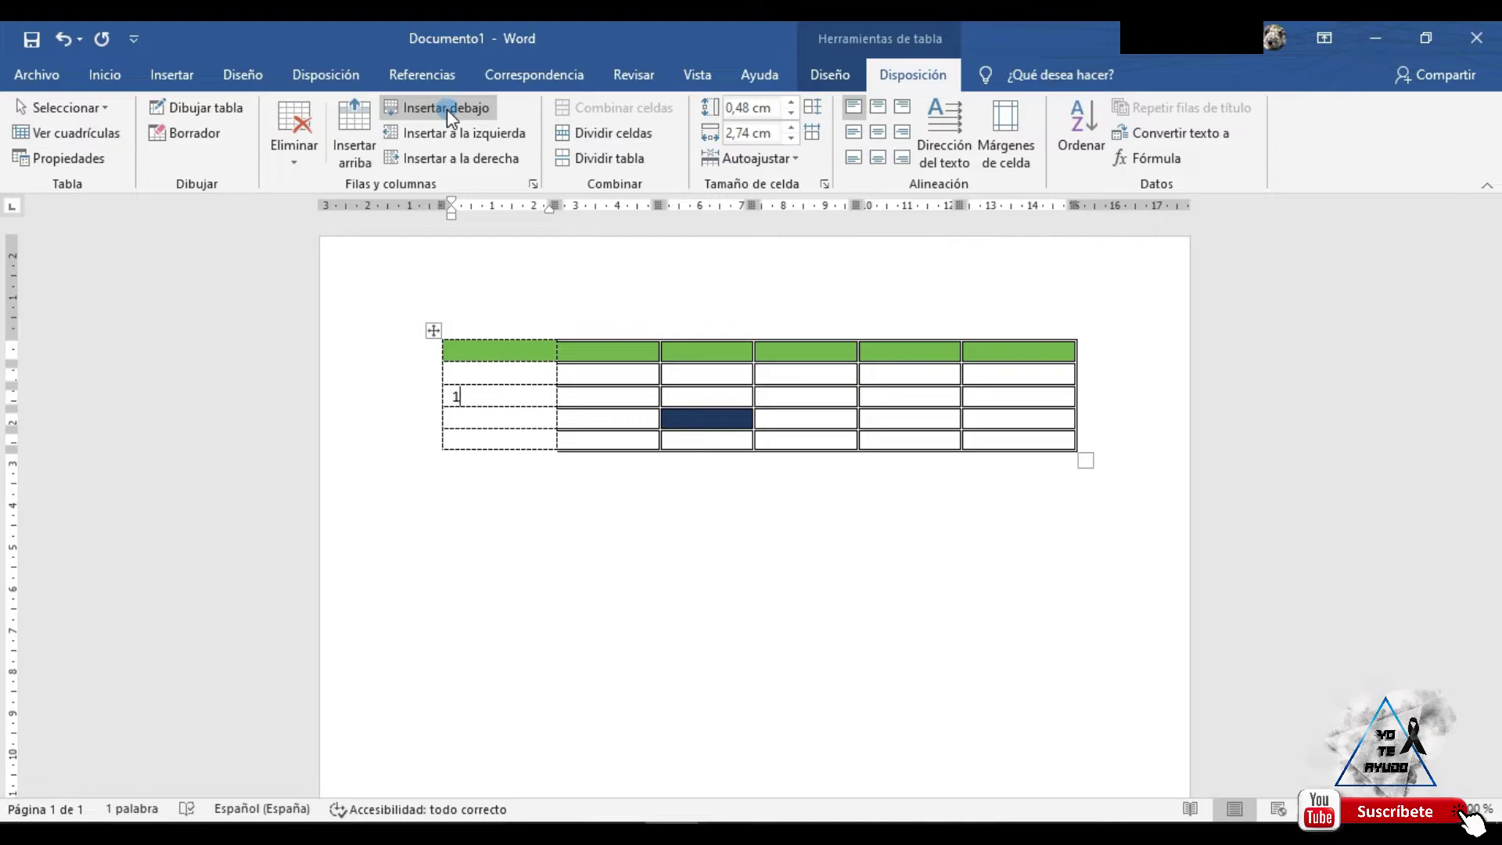
left_click(357, 138)
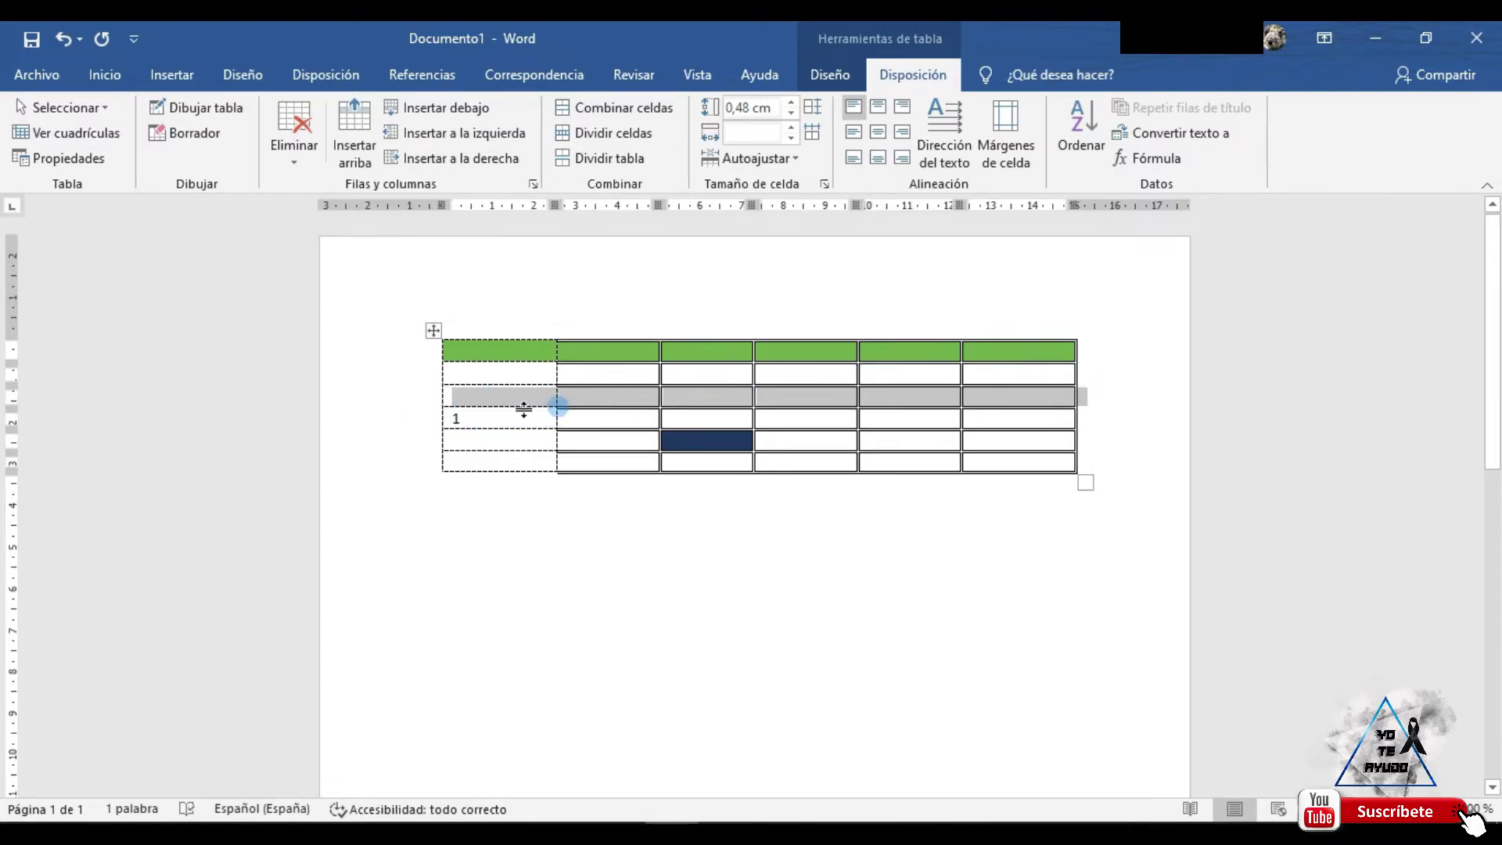
left_click(468, 420)
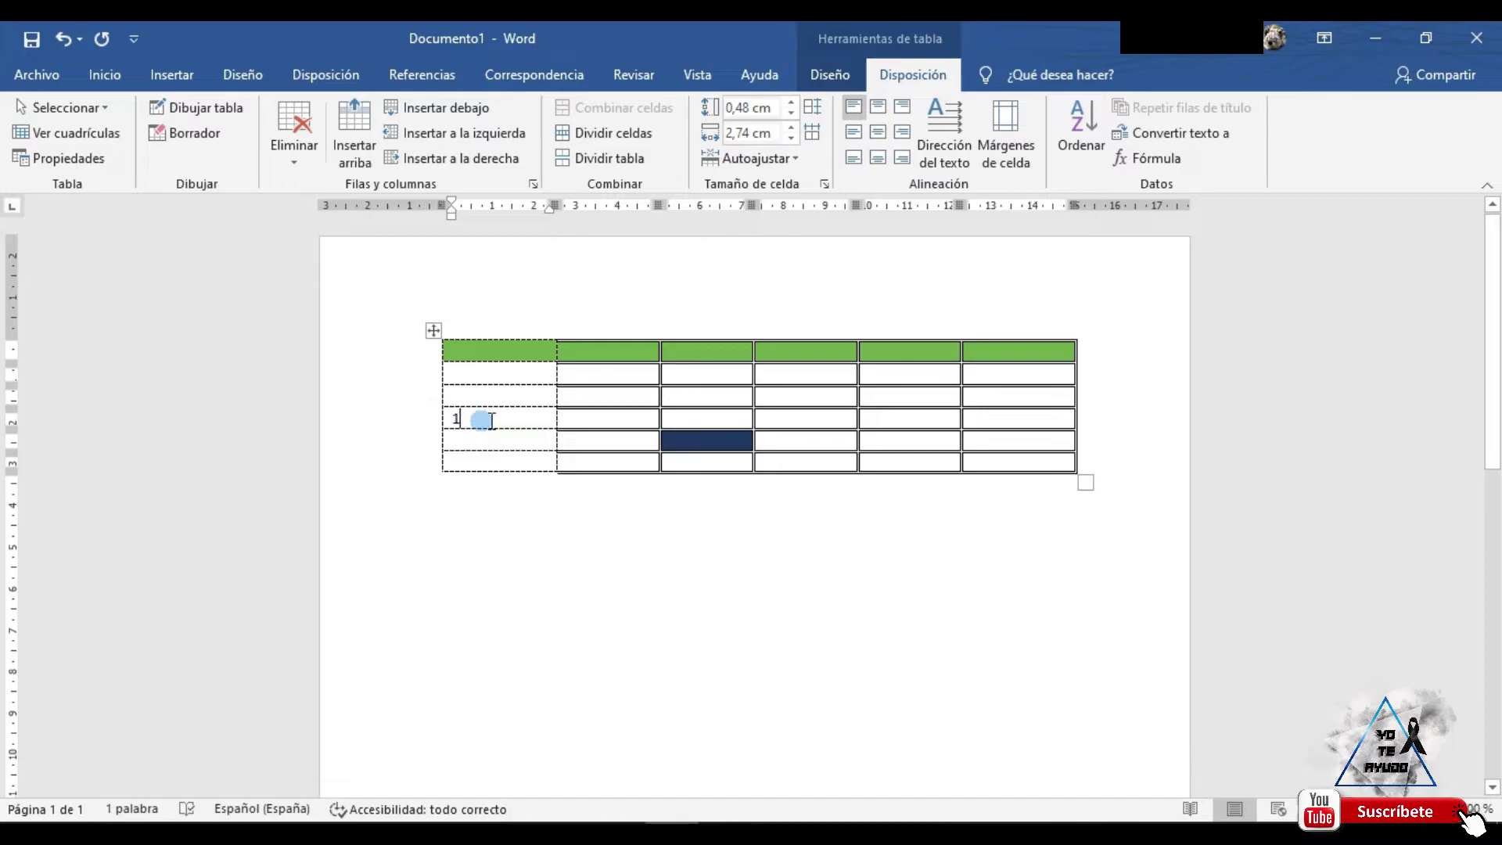
left_click(673, 418)
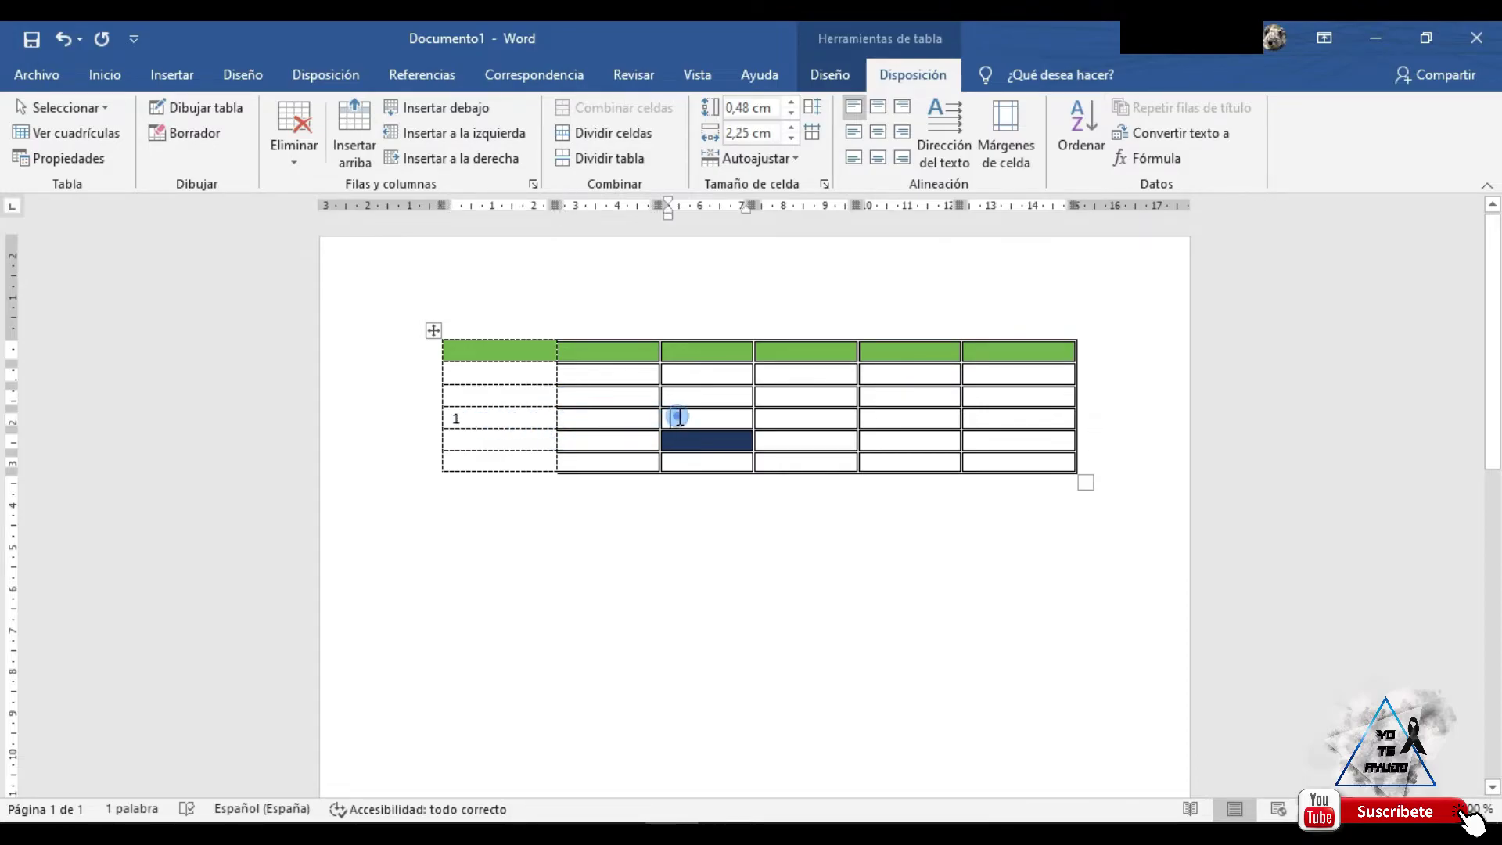
left_click(410, 426)
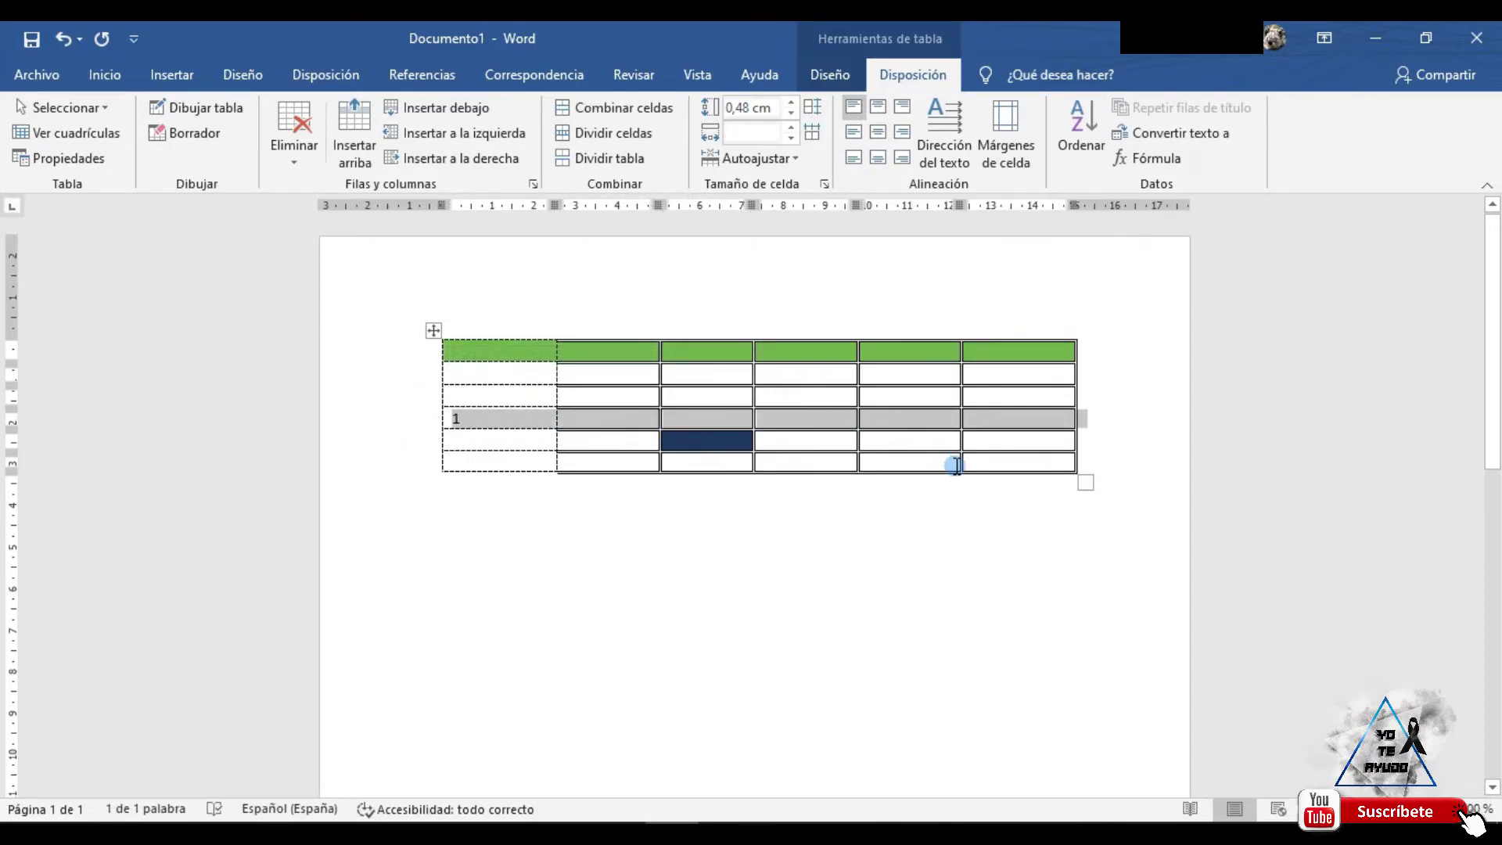
left_click(622, 487)
left_click(490, 415)
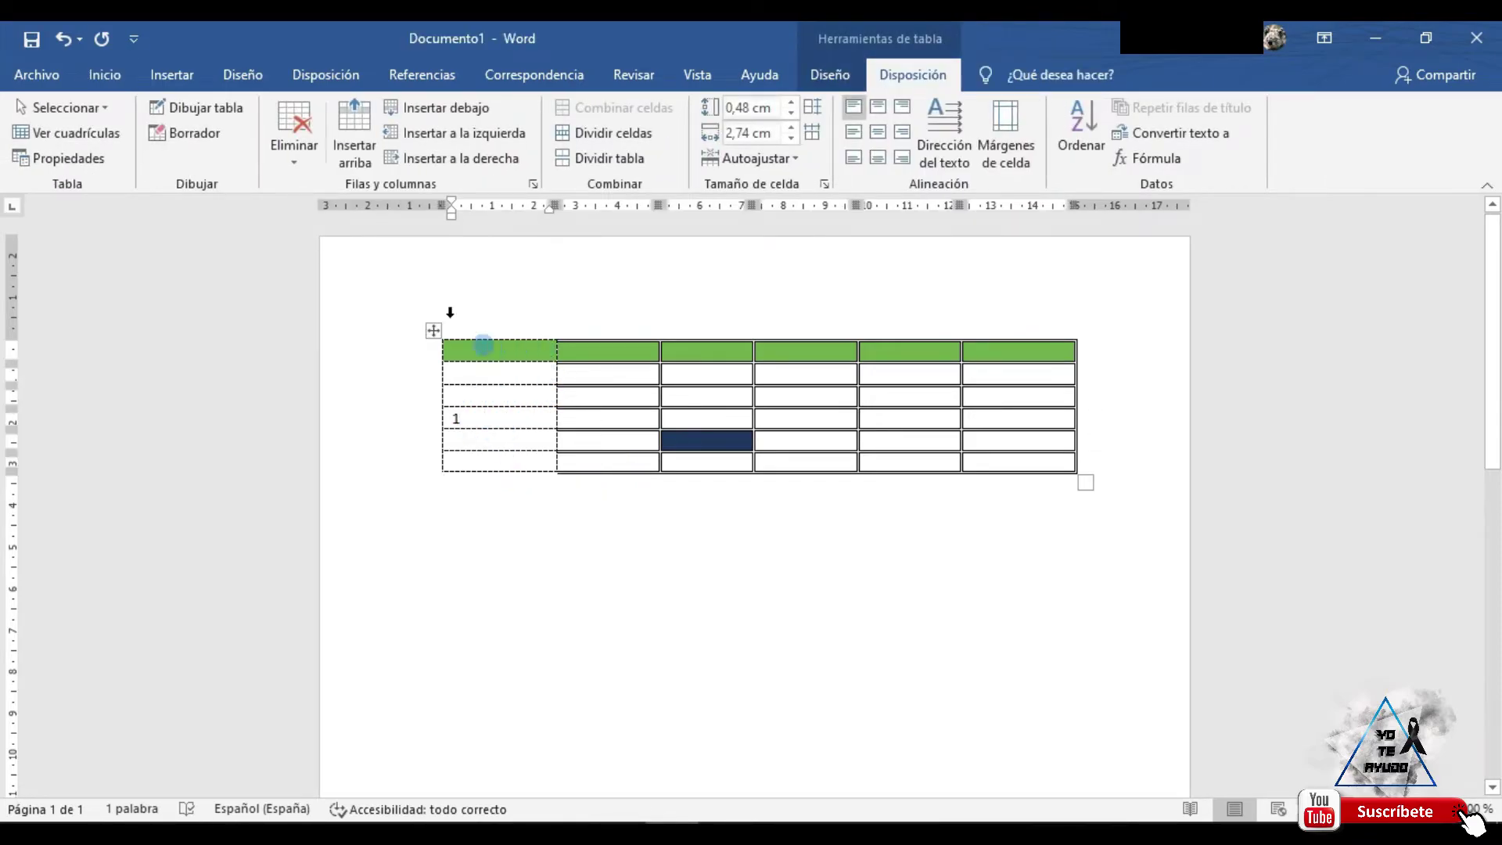
- Add an empty row below the '1' row and a new column to the left
left_click(430, 111)
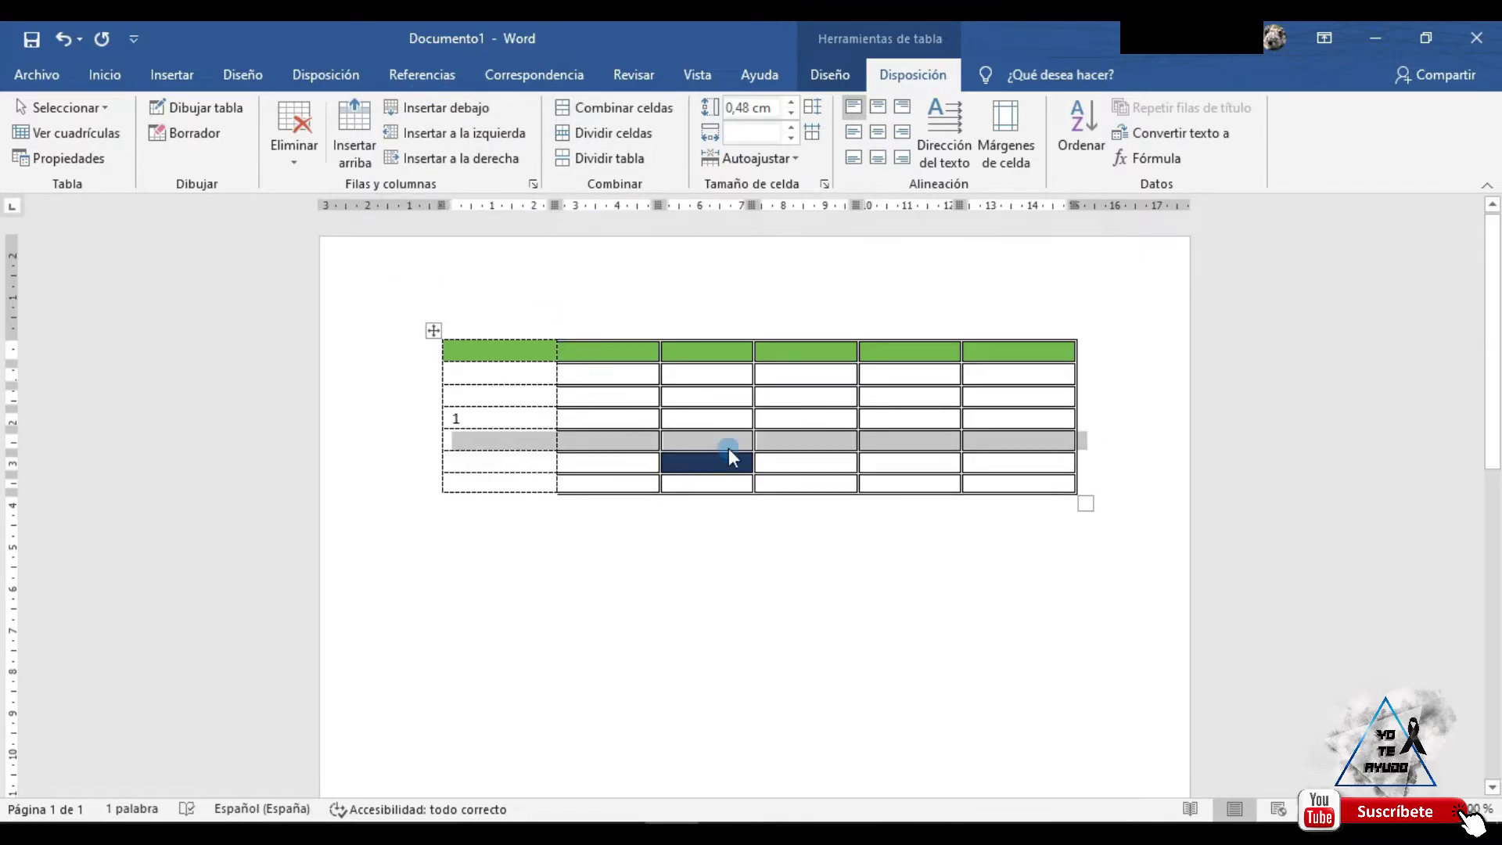
left_click(669, 421)
left_click(692, 421)
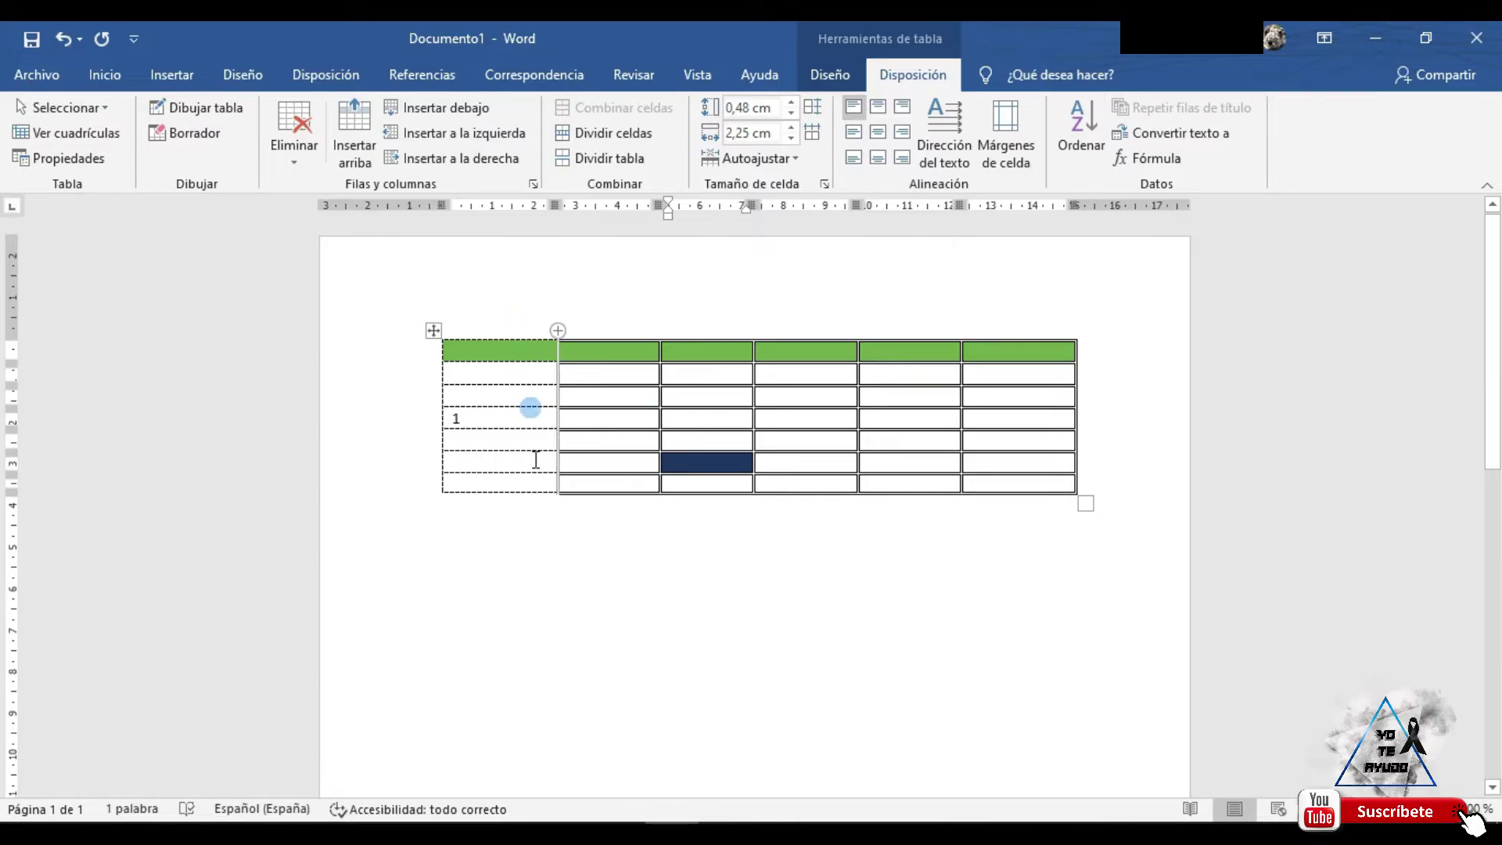
left_click(460, 134)
left_click(741, 422)
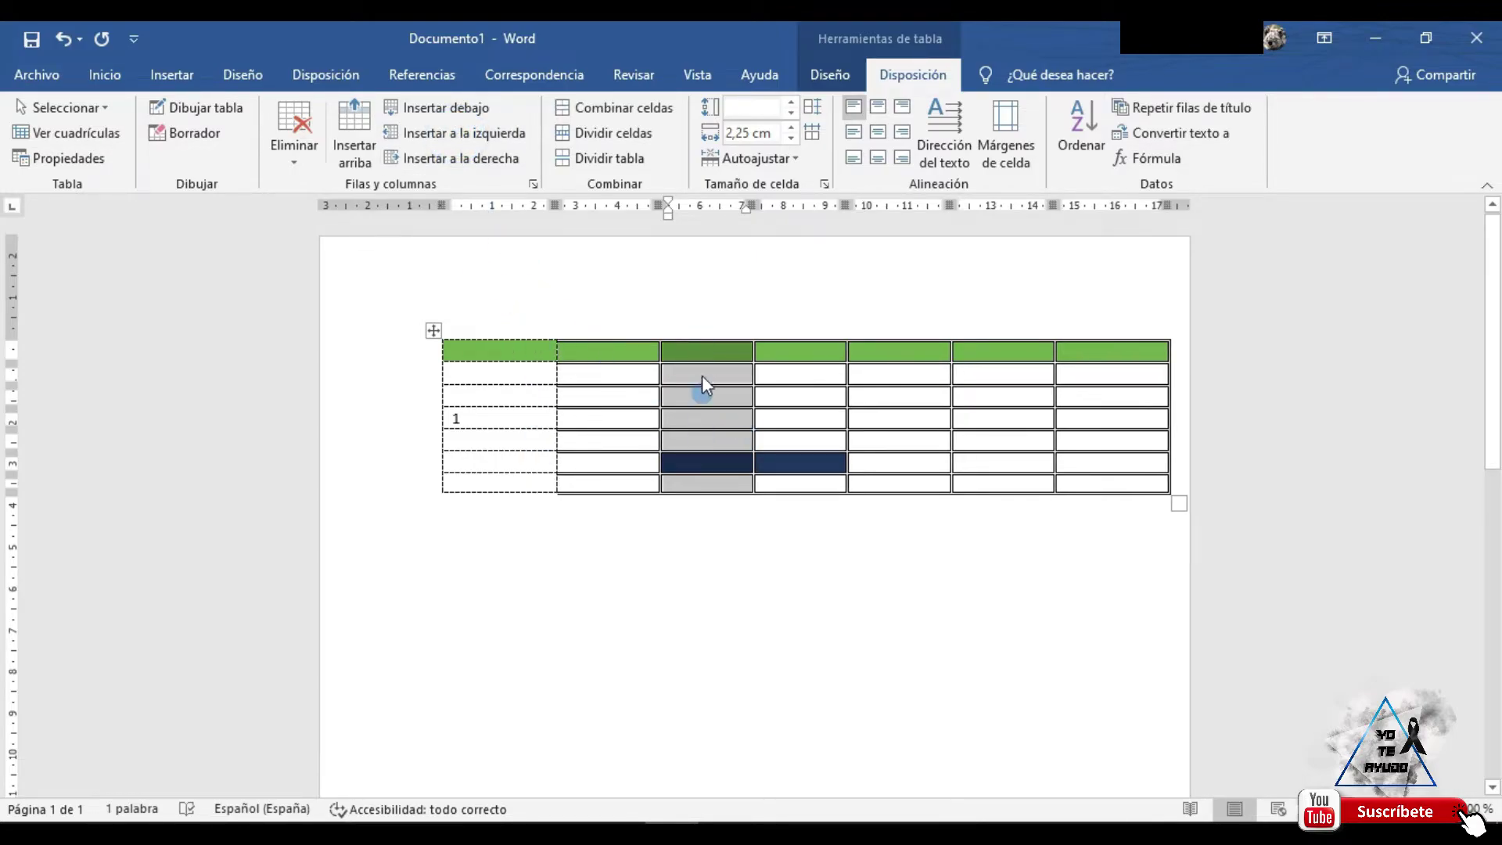
- Insert one more column to the right, pushing the table past the right margin
left_click(468, 159)
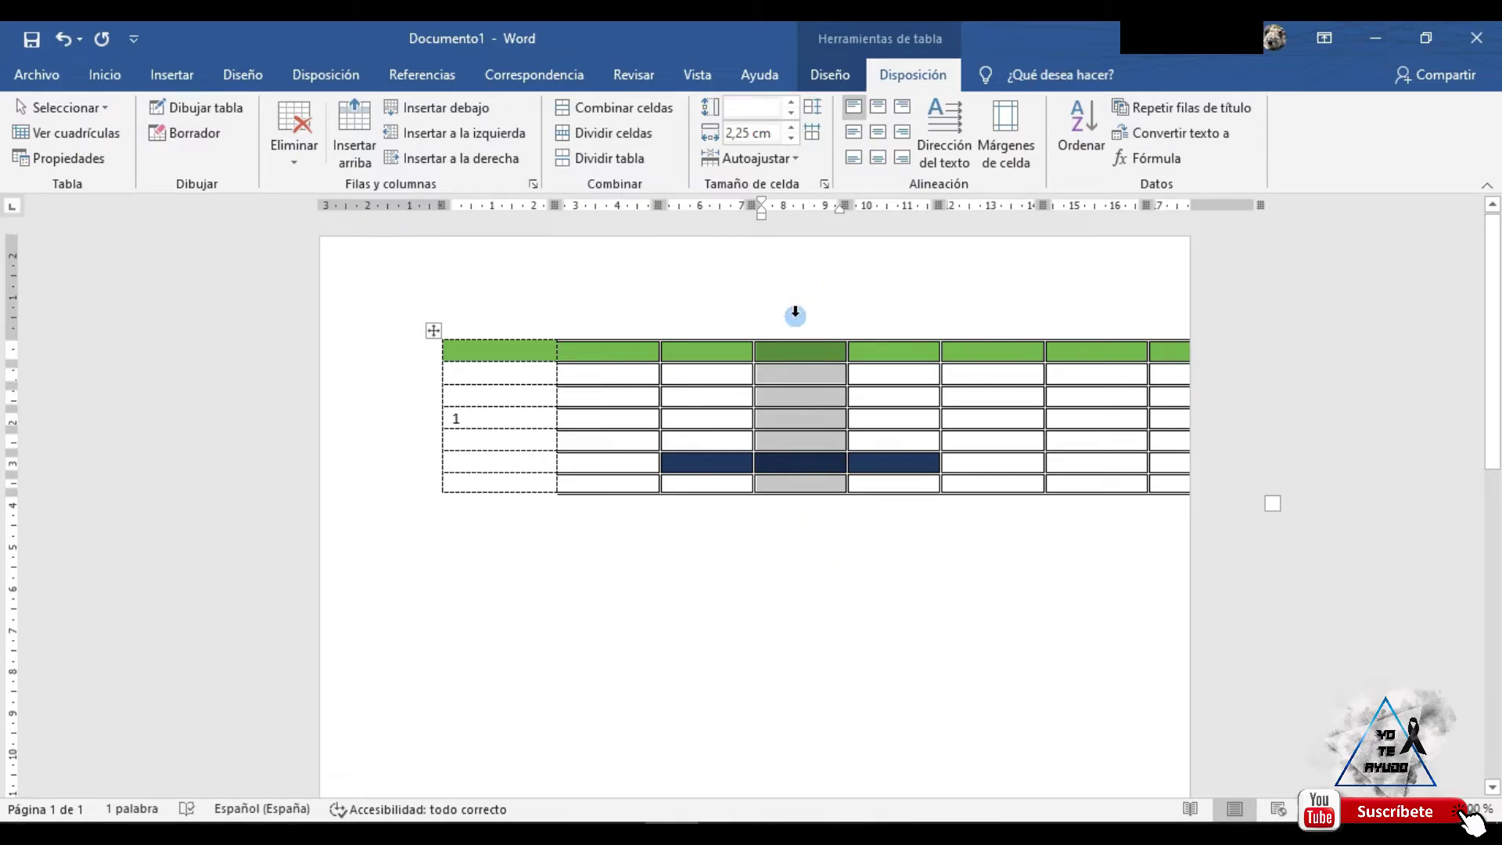
left_click(408, 395)
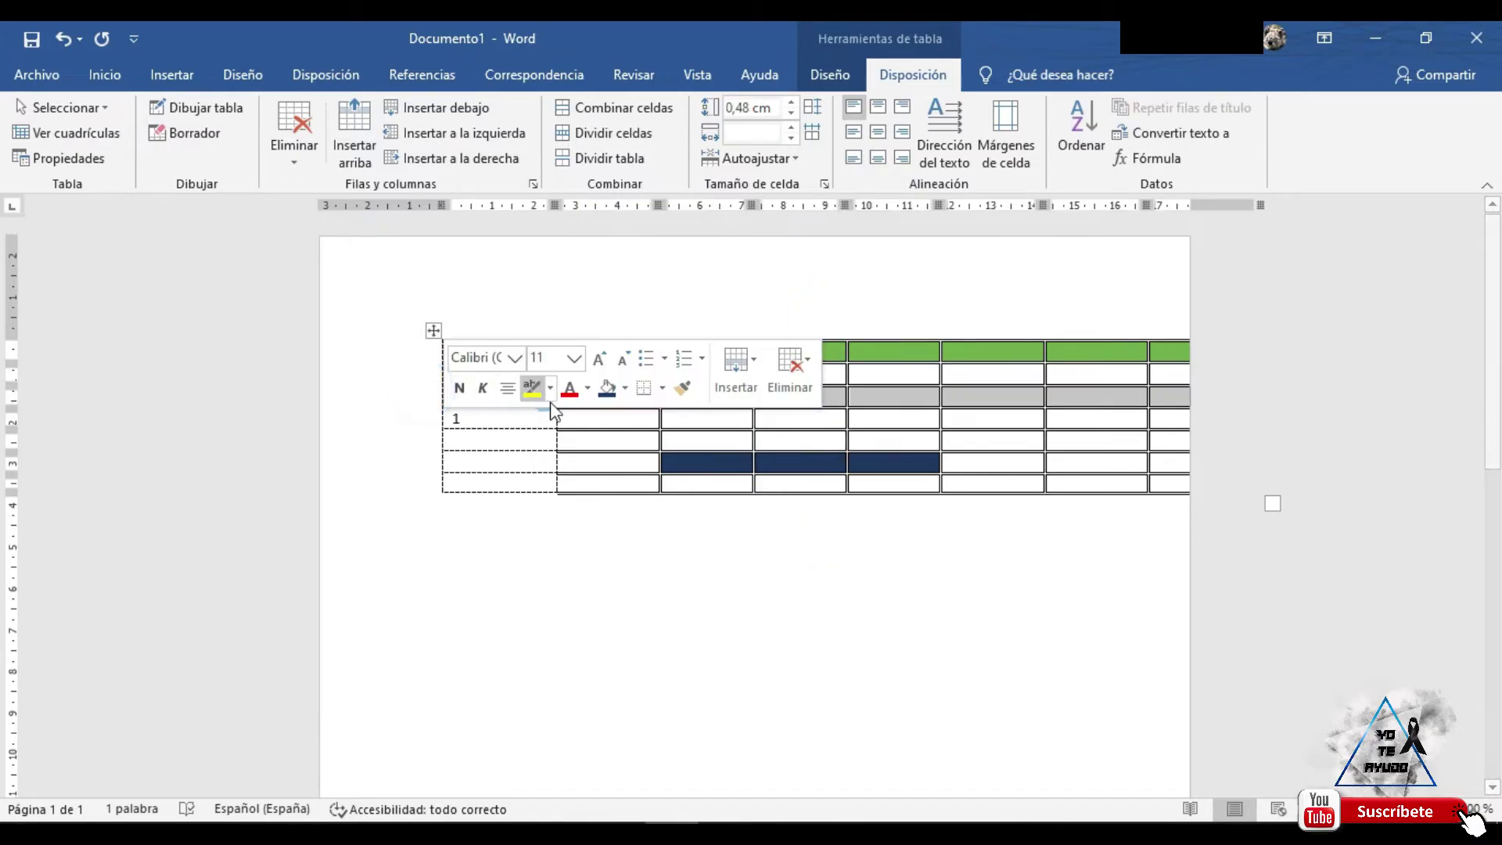
left_click(688, 559)
left_click(407, 397)
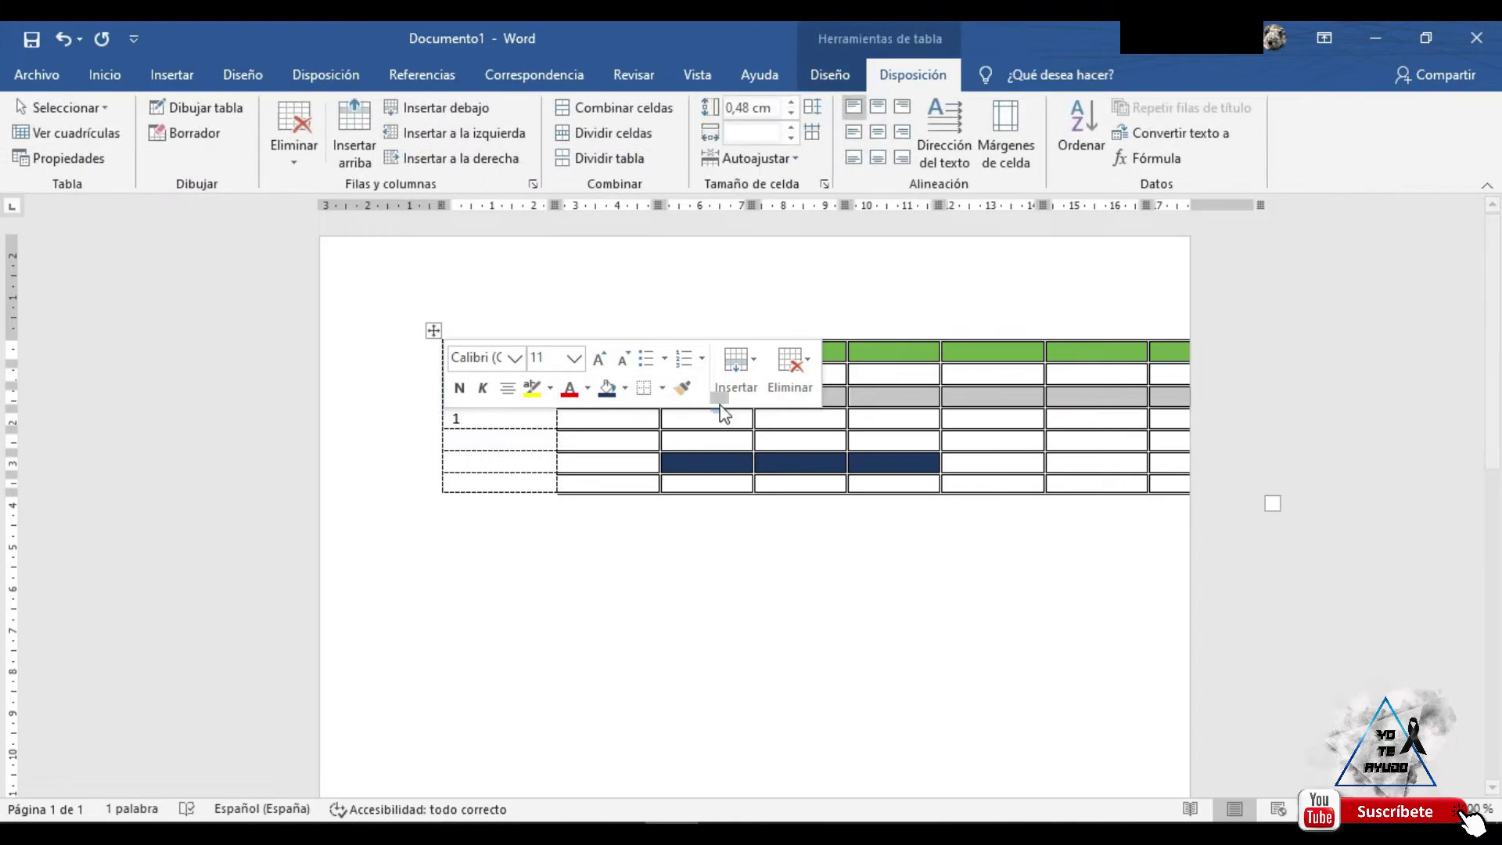
- Delete the empty row above the '1' row with Eliminar > Eliminar filas
left_click(306, 128)
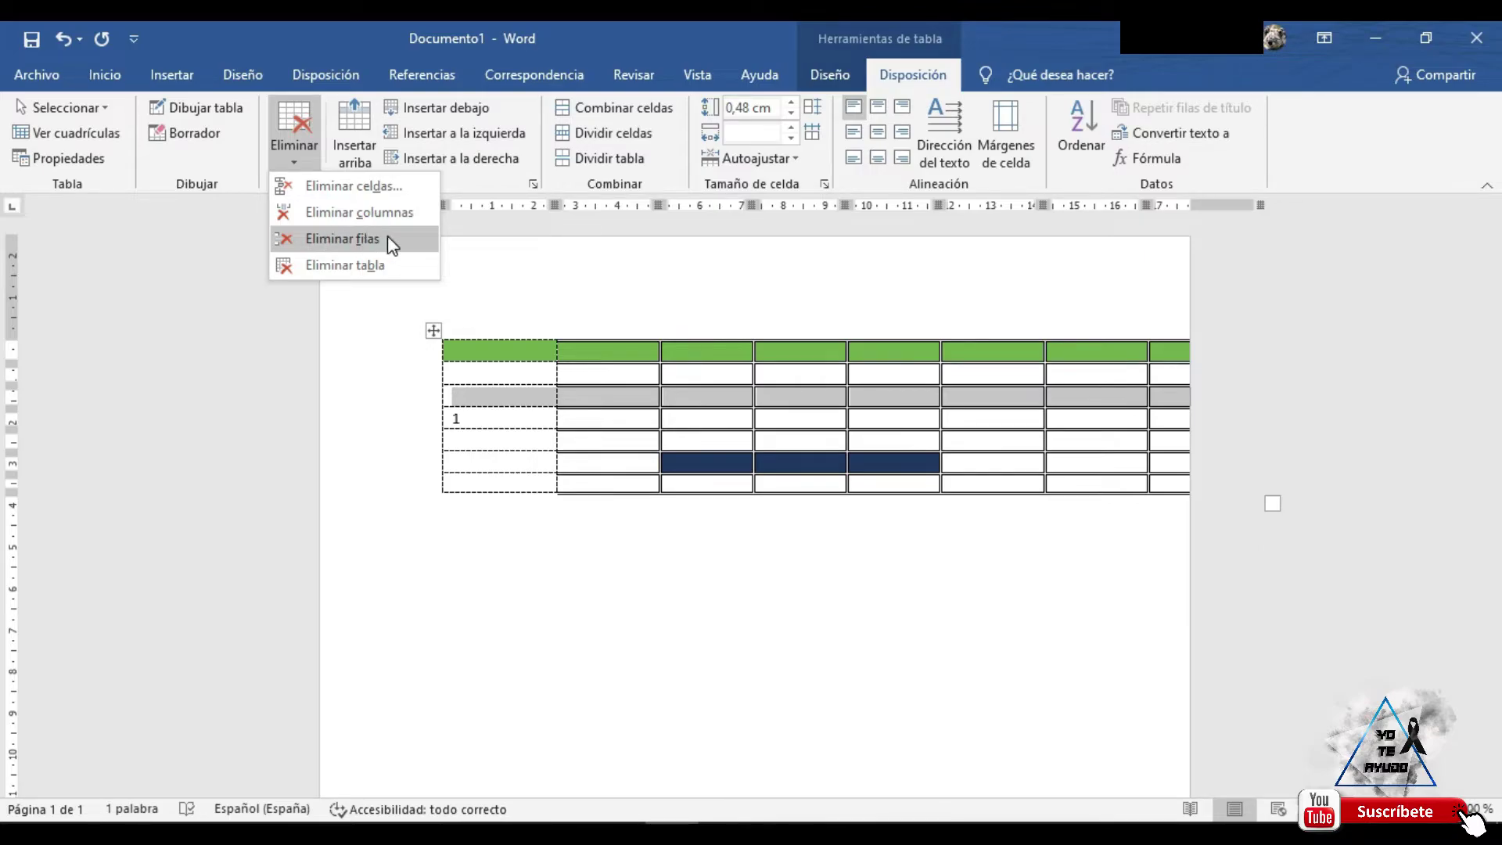
left_click(368, 246)
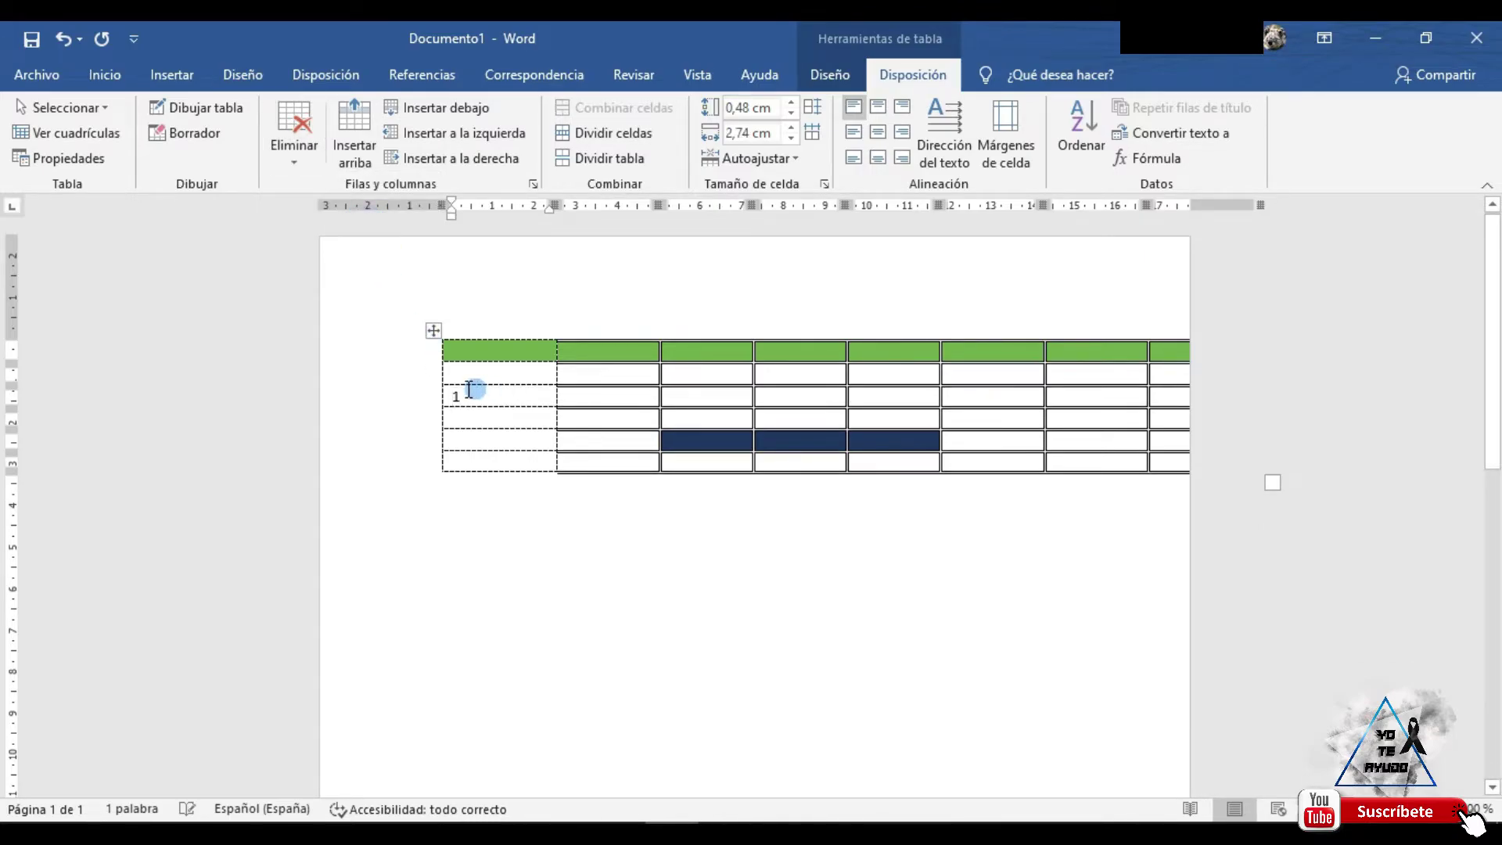
- Delete one extra column so the seven-column table fits within the right margin
left_click(797, 304)
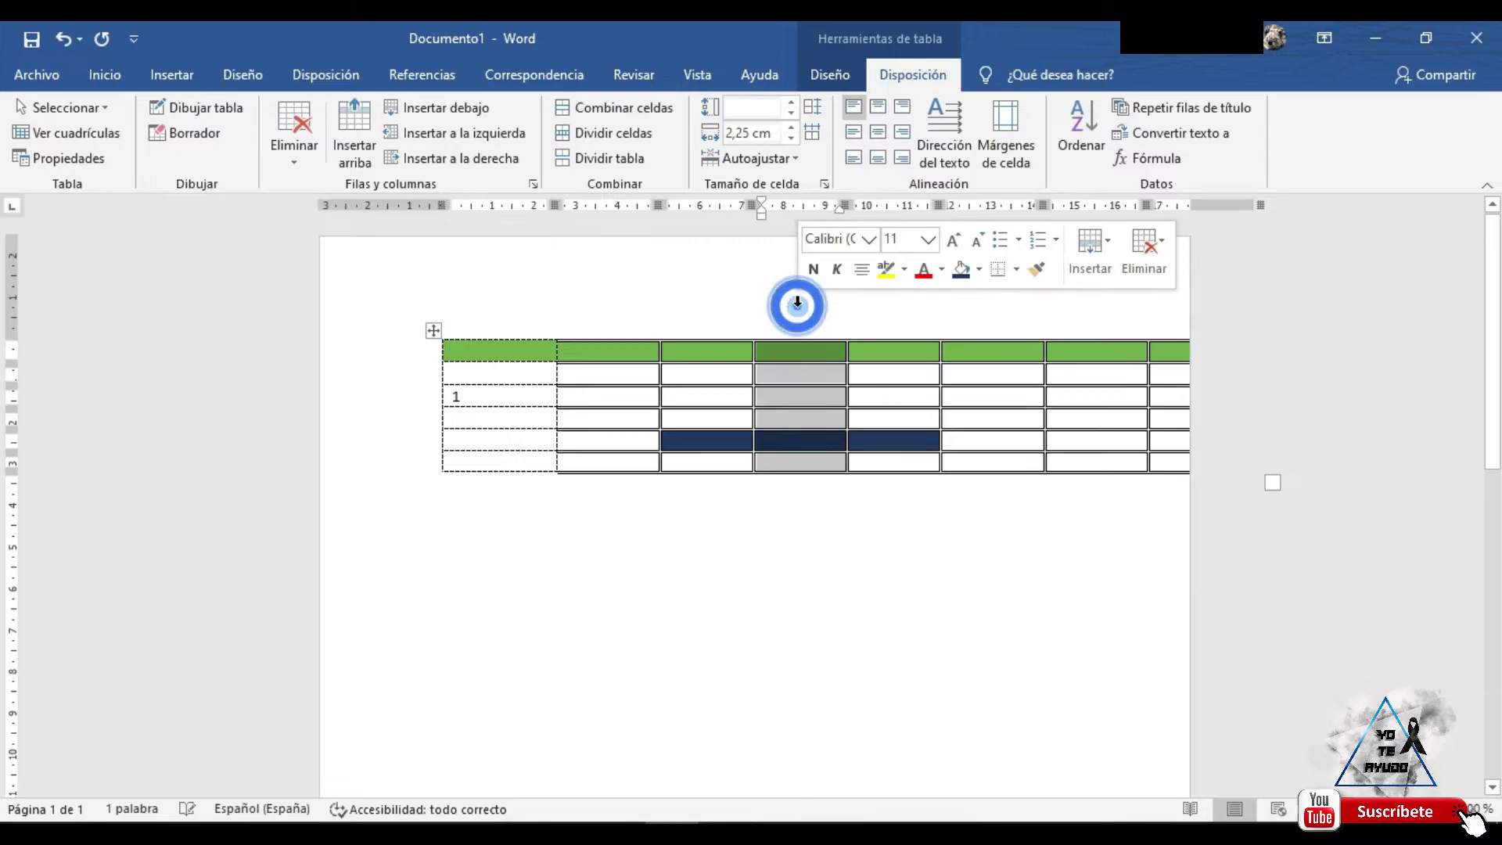
left_click(294, 144)
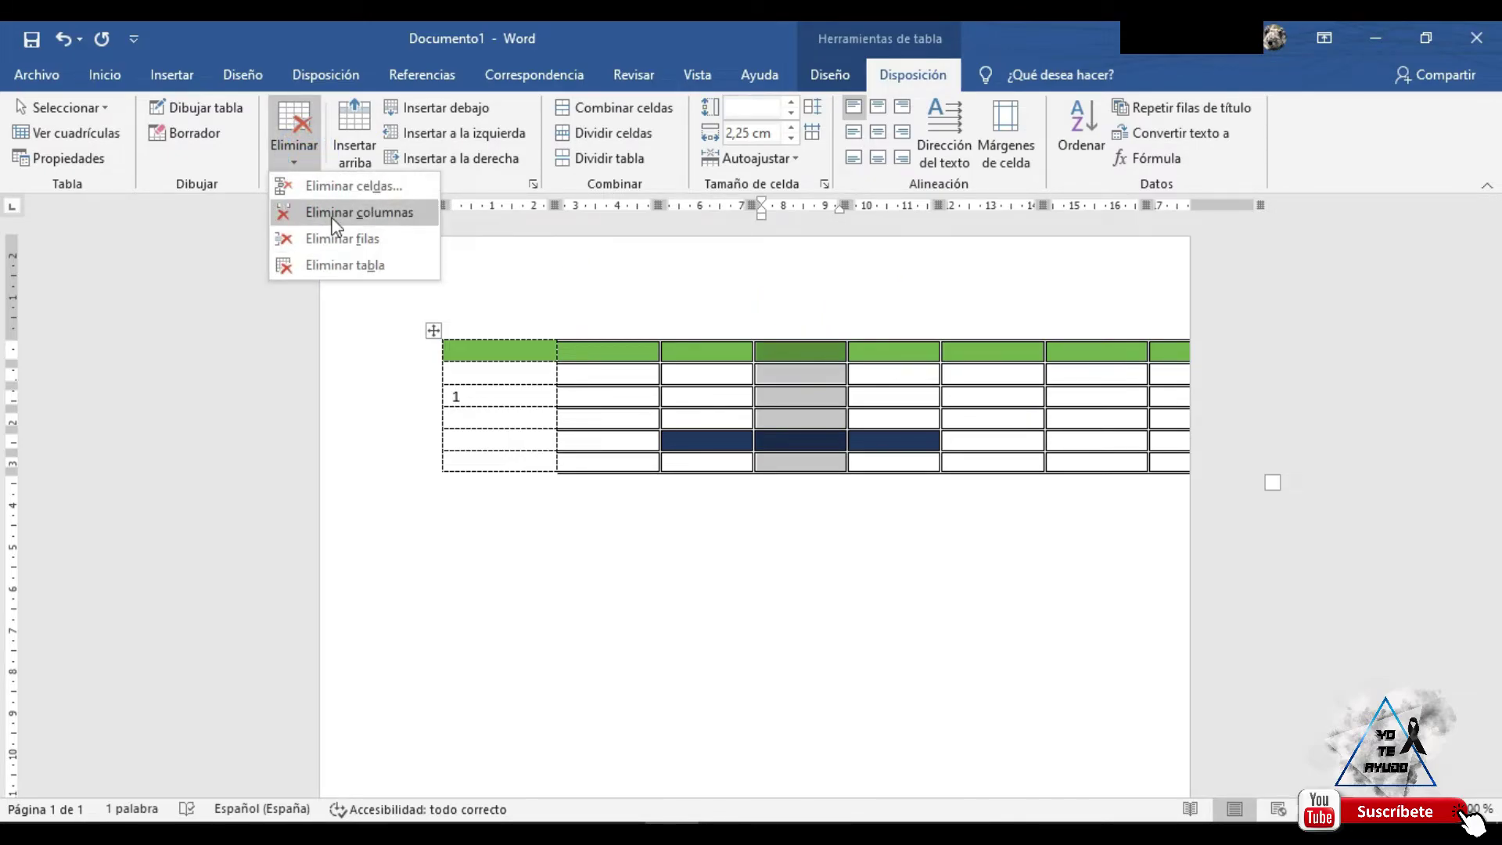
left_click(356, 212)
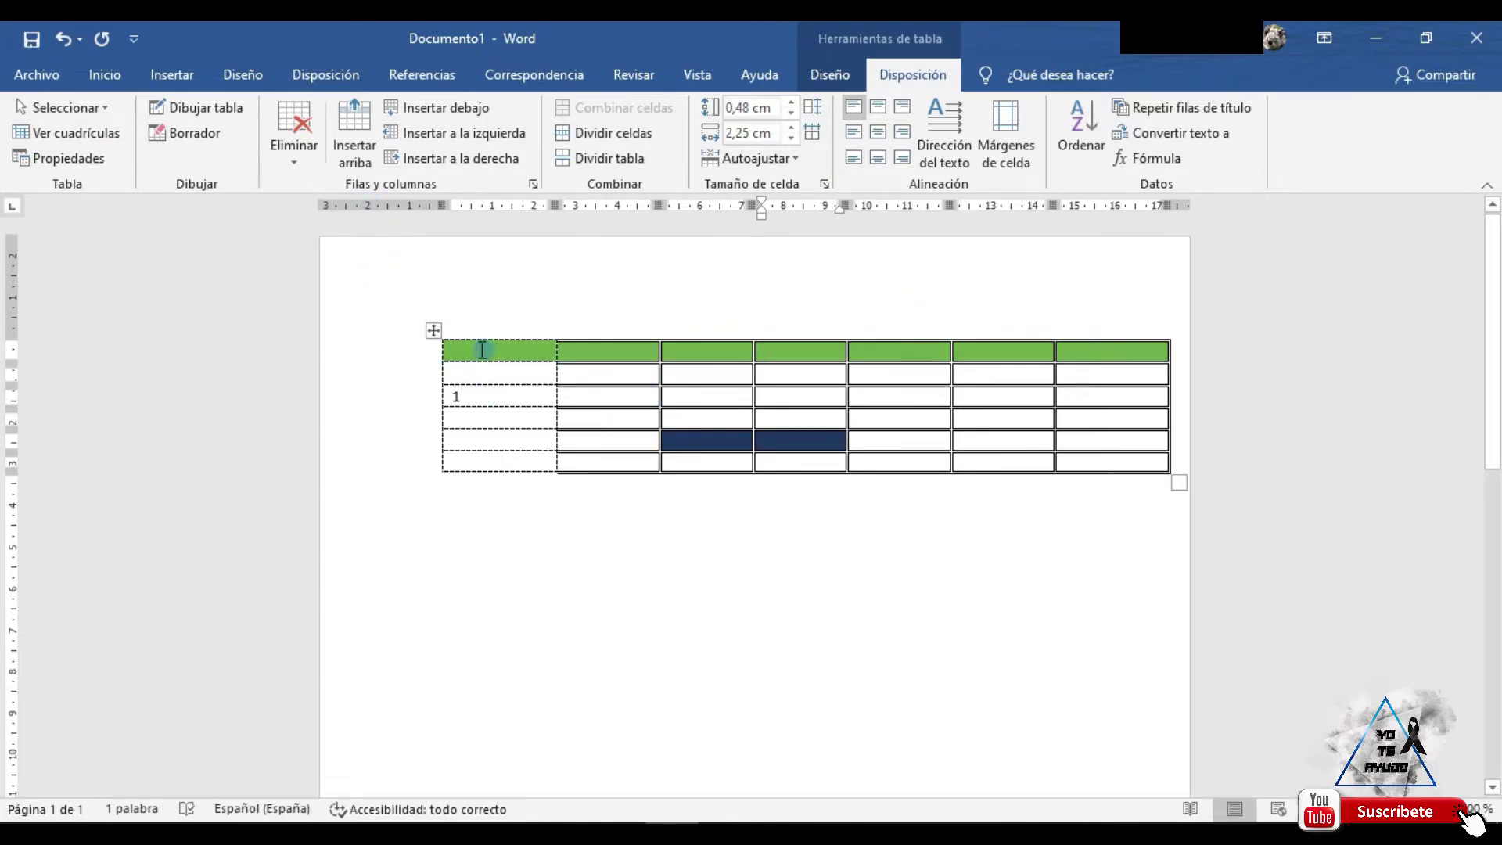
left_click(295, 152)
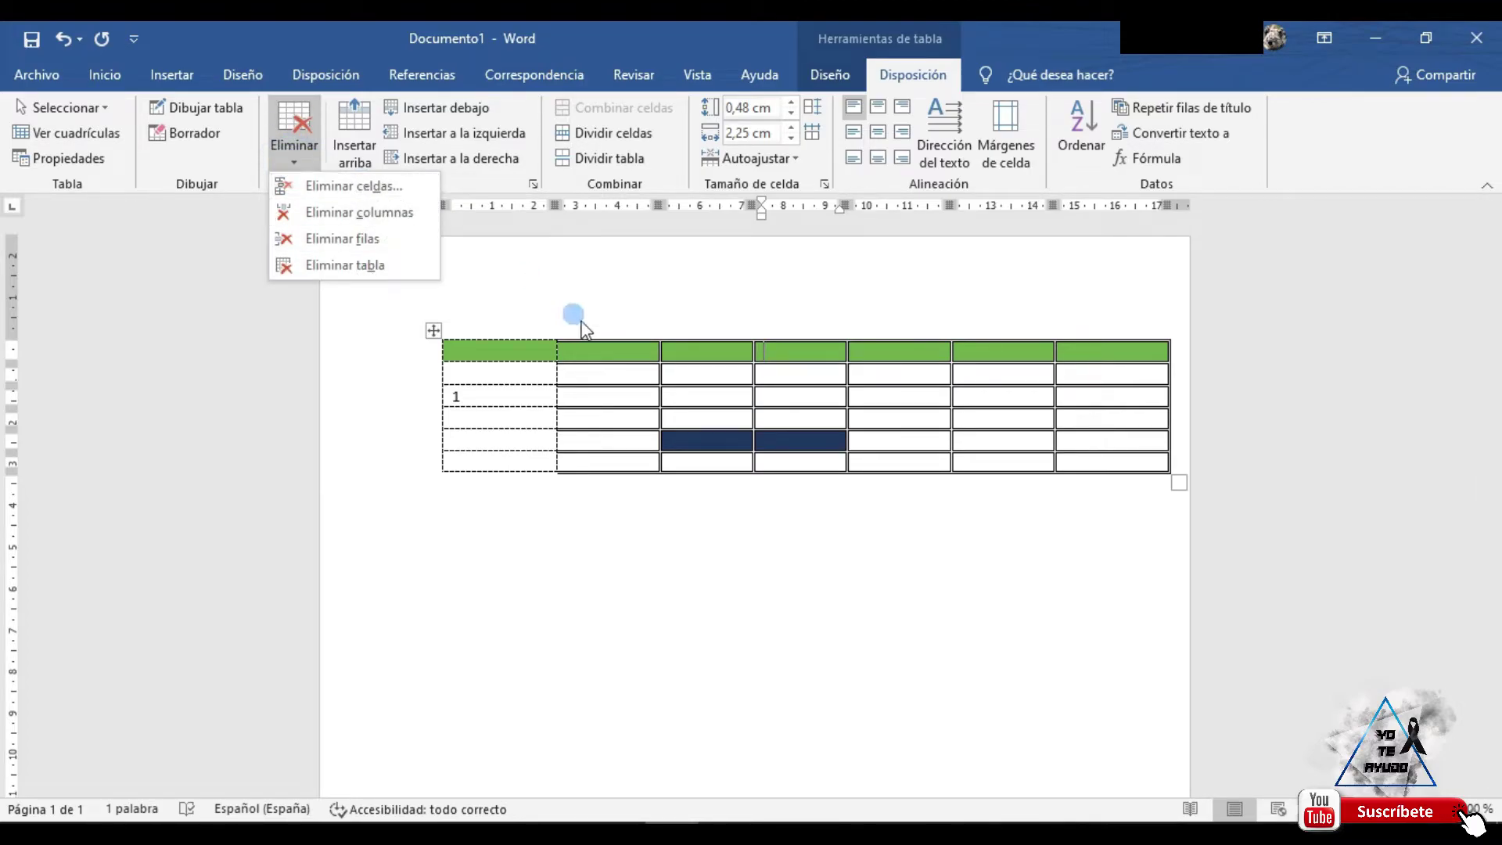
left_click(692, 374)
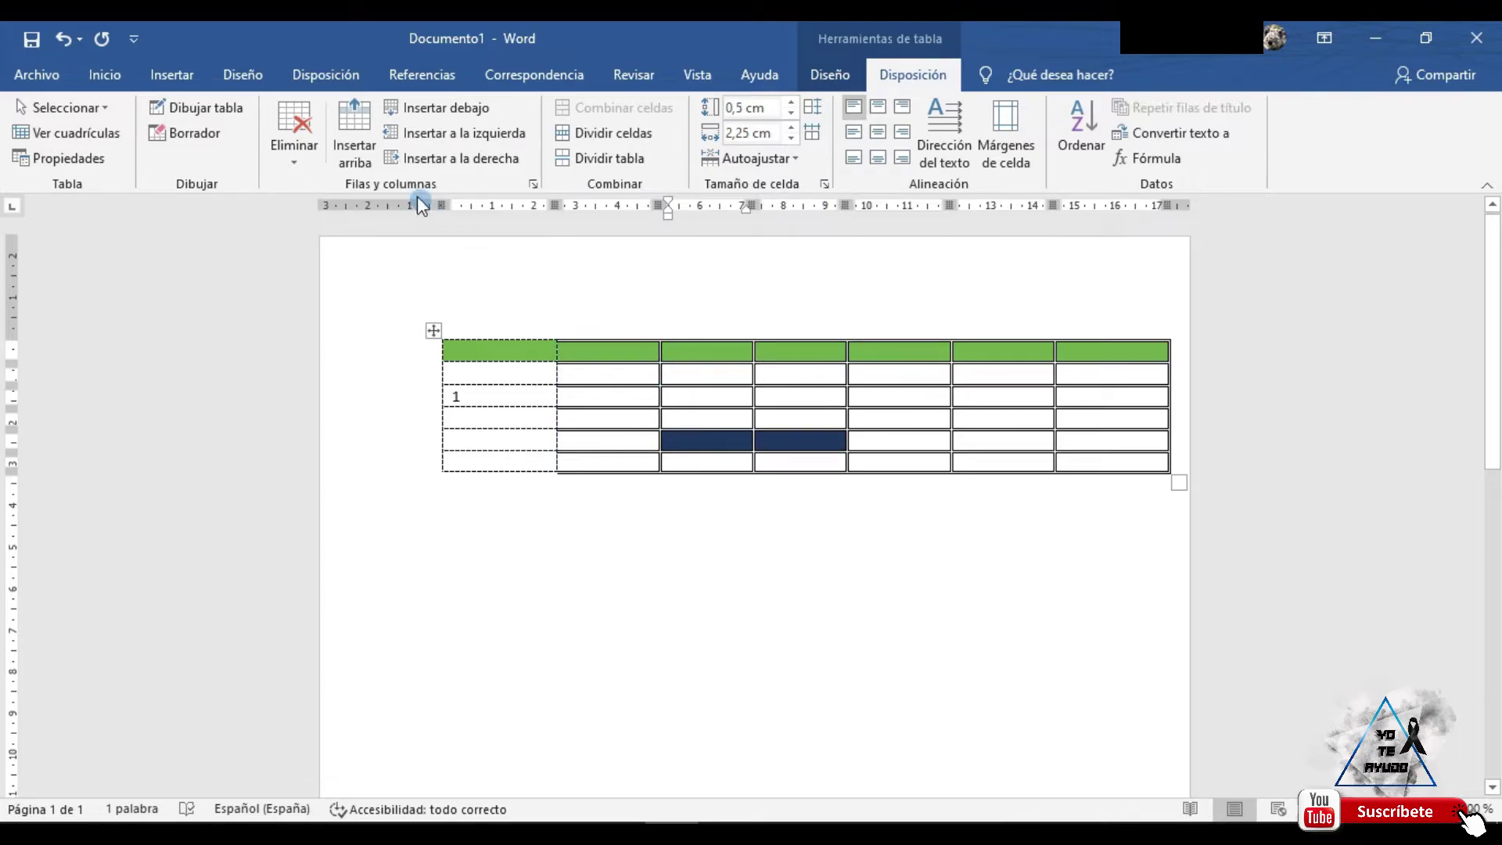
left_click(302, 163)
left_click(341, 189)
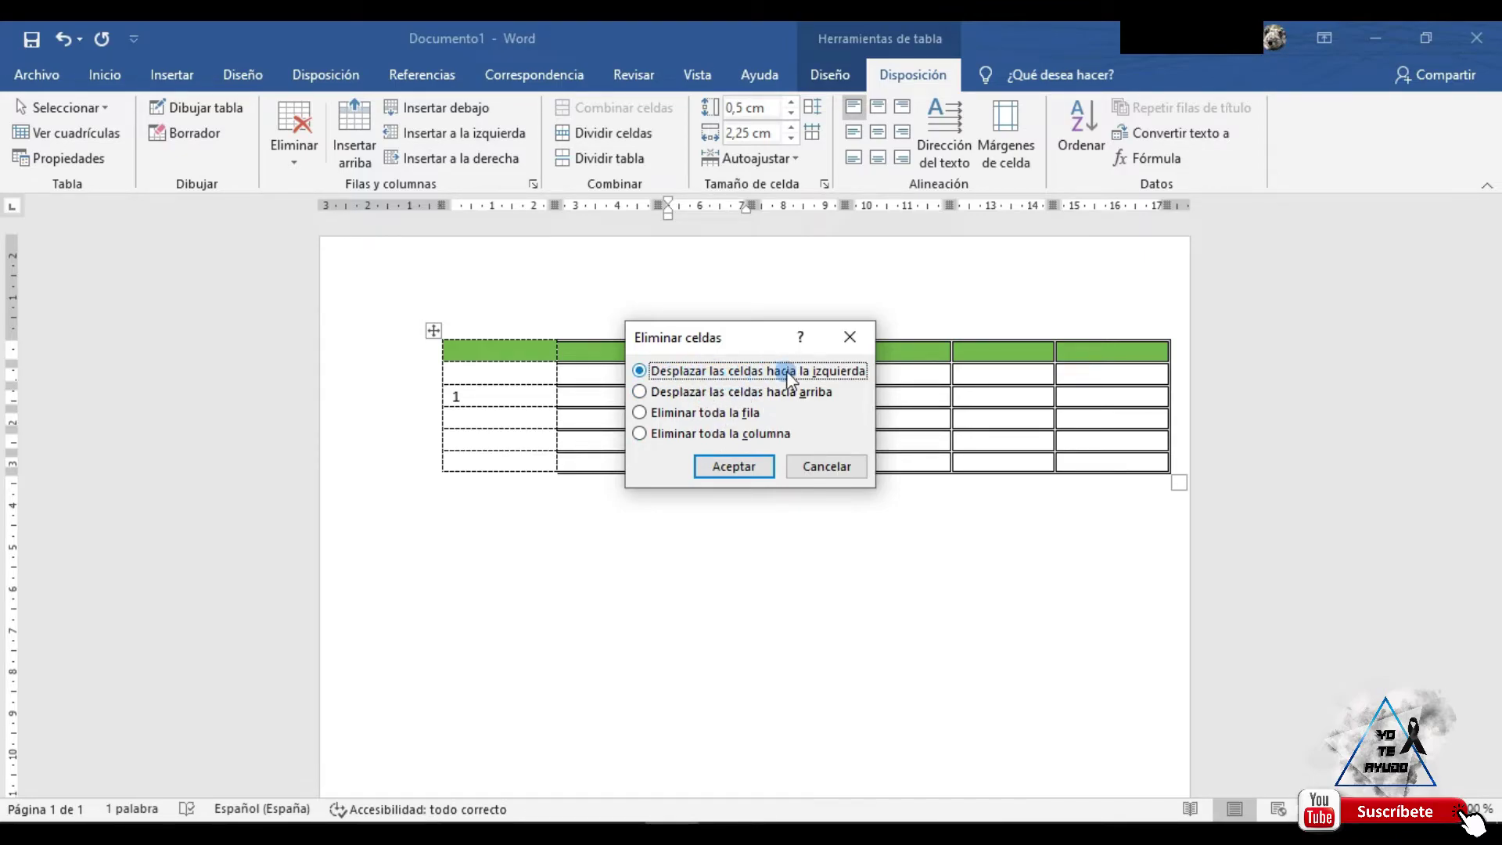
left_click(766, 467)
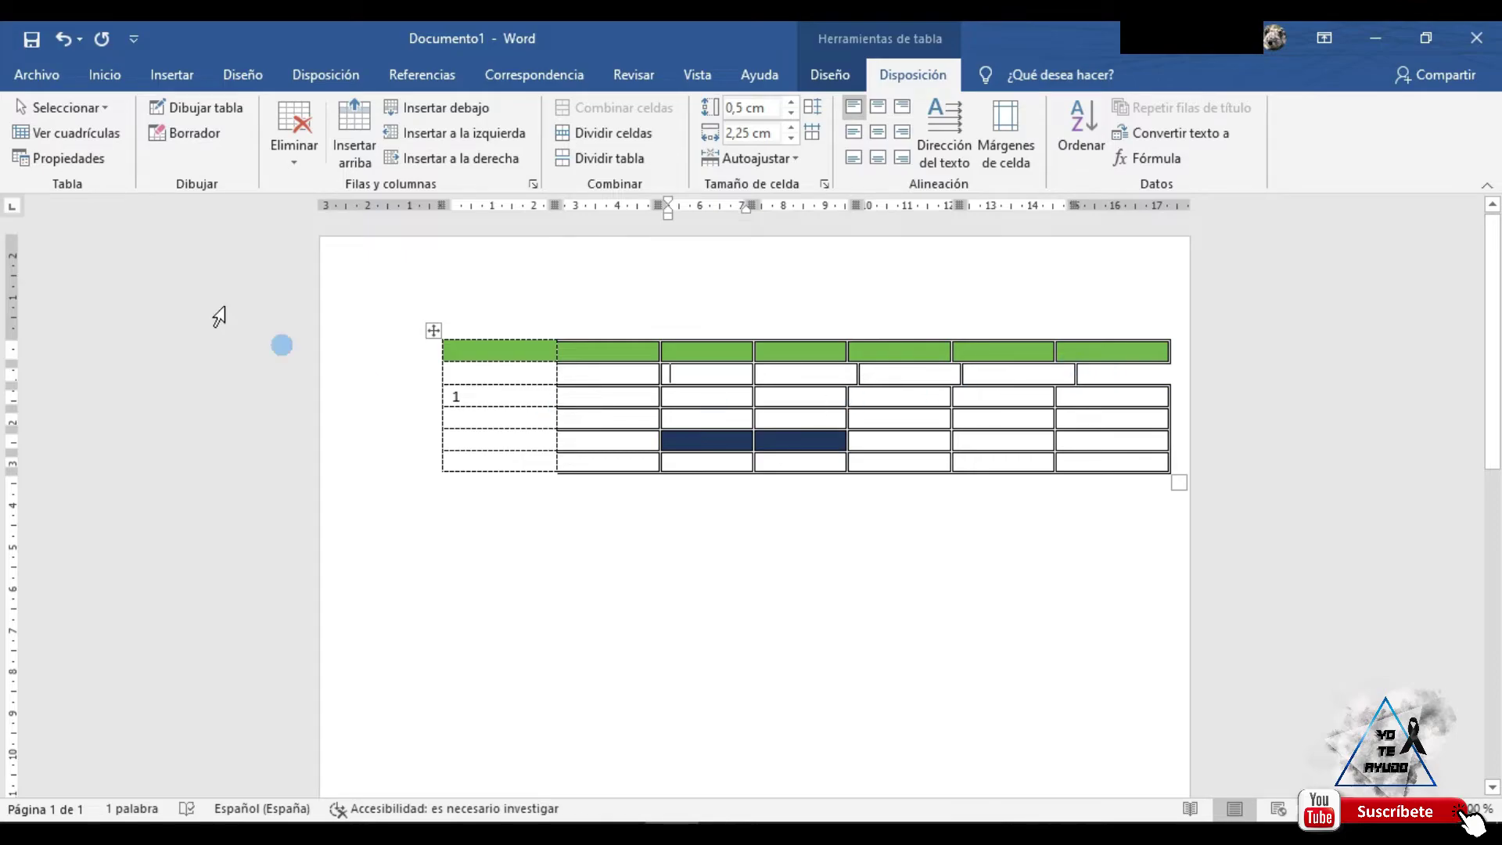
left_click(62, 38)
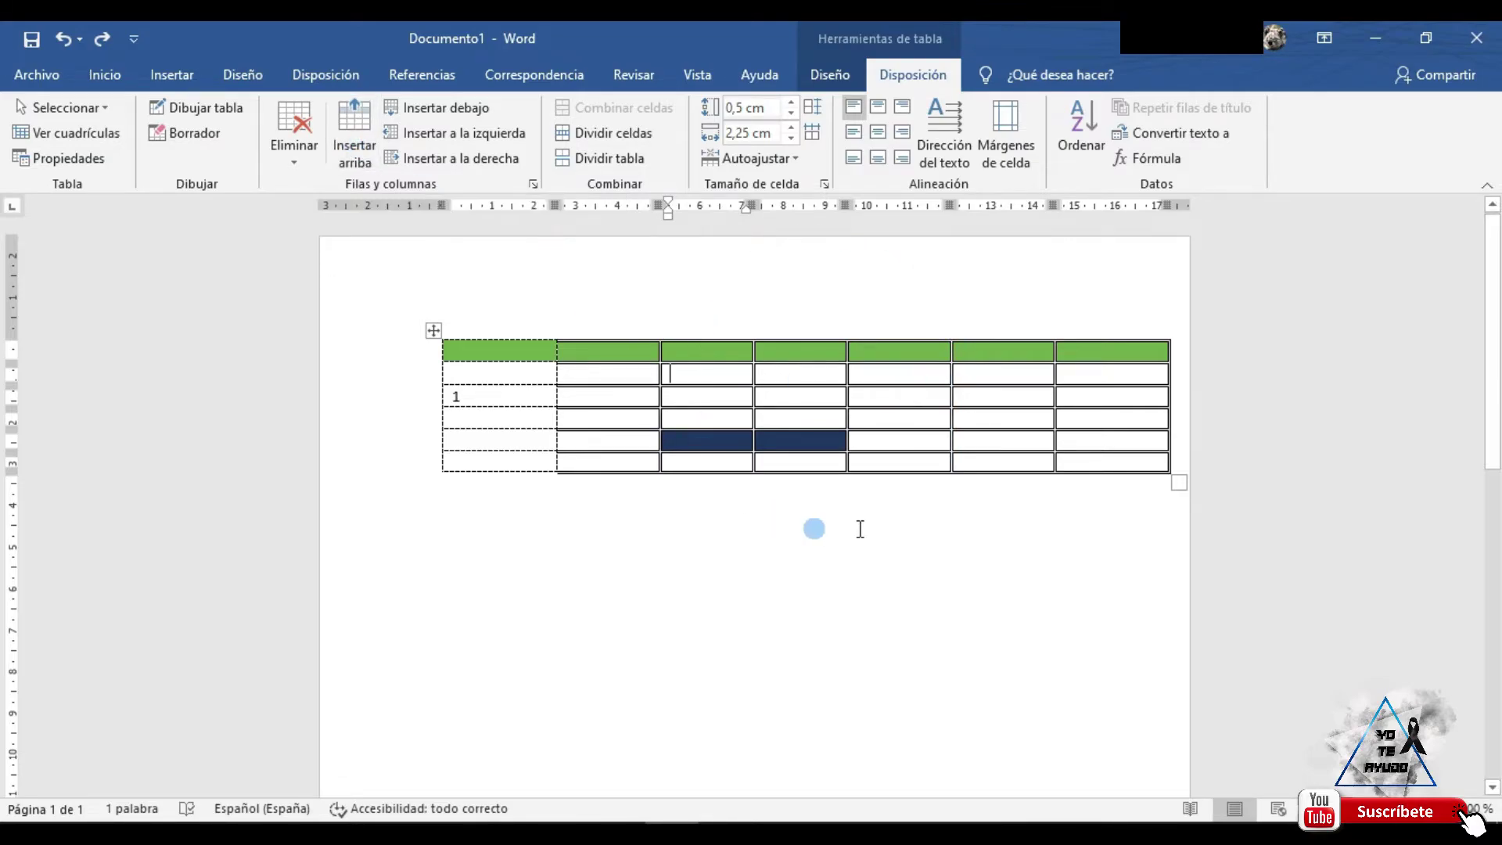
- Enter TITULO in the first green header cell
left_click(672, 385)
left_click(488, 350)
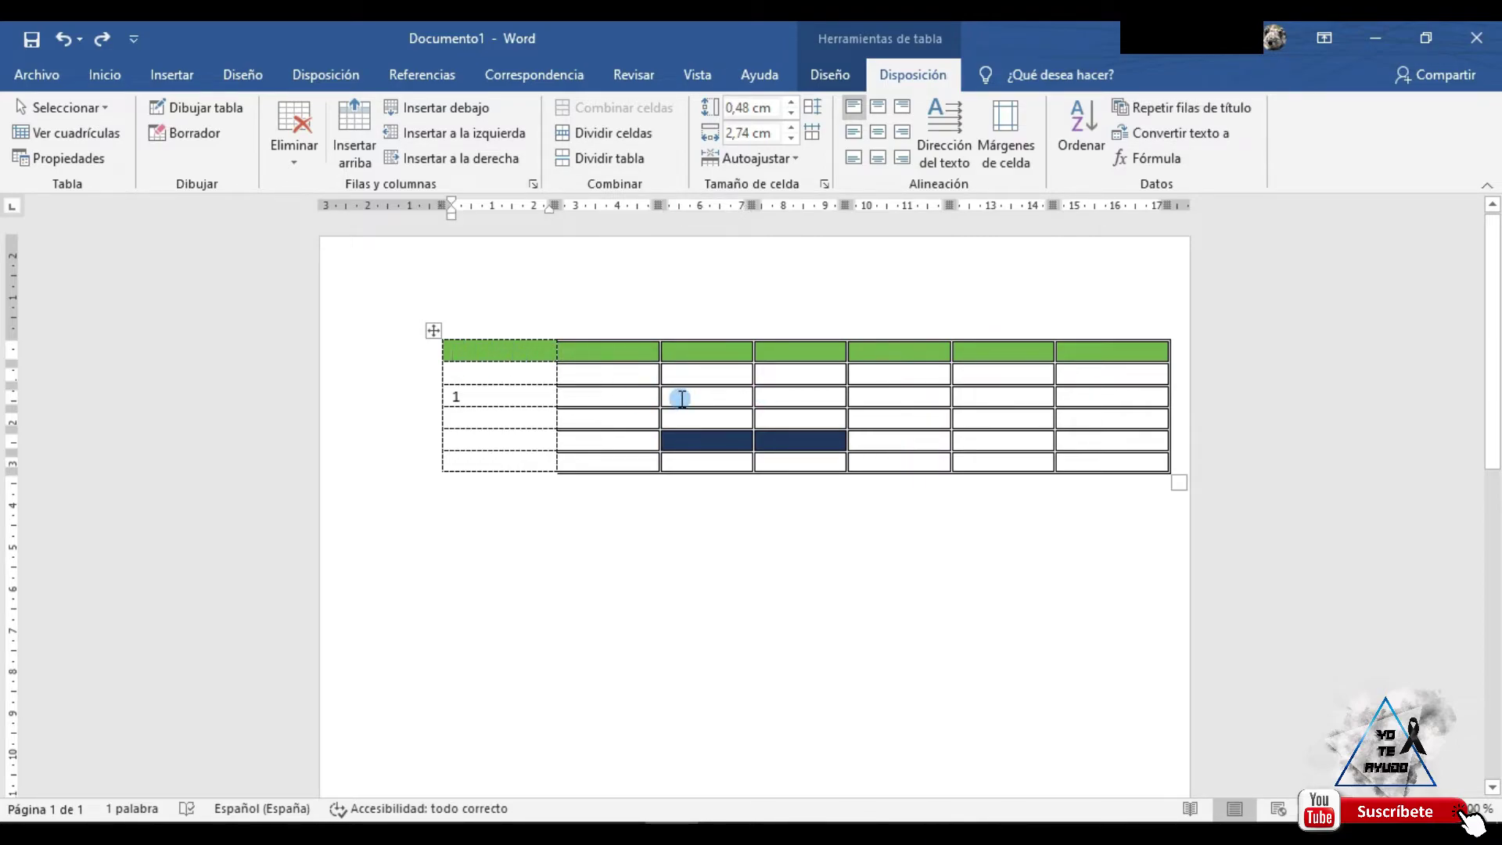
type("TITO")
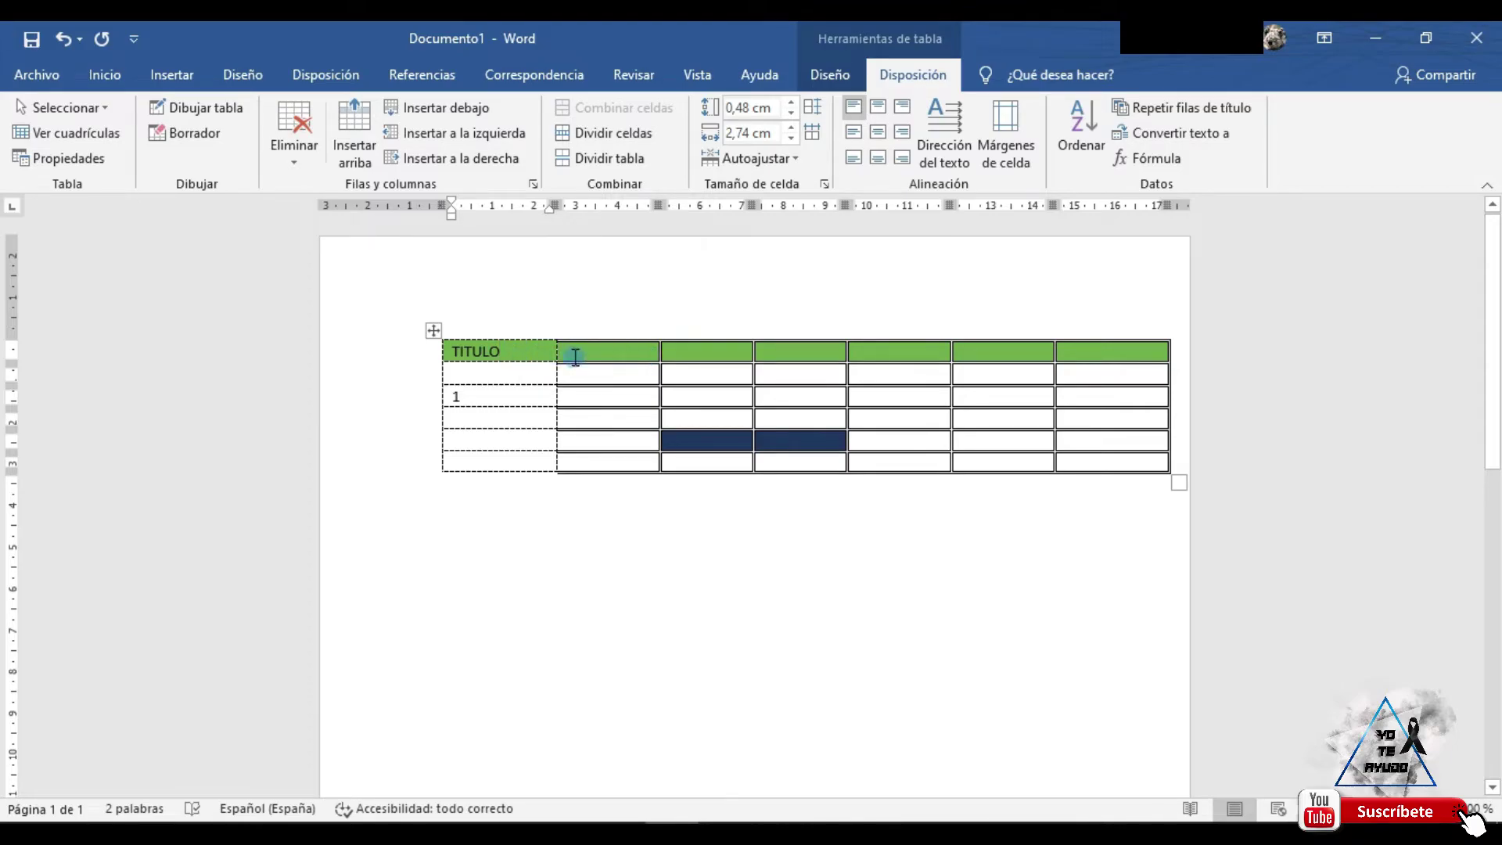
- Merge the first two header cells into one wider green cell
left_click_drag(490, 350, 605, 359)
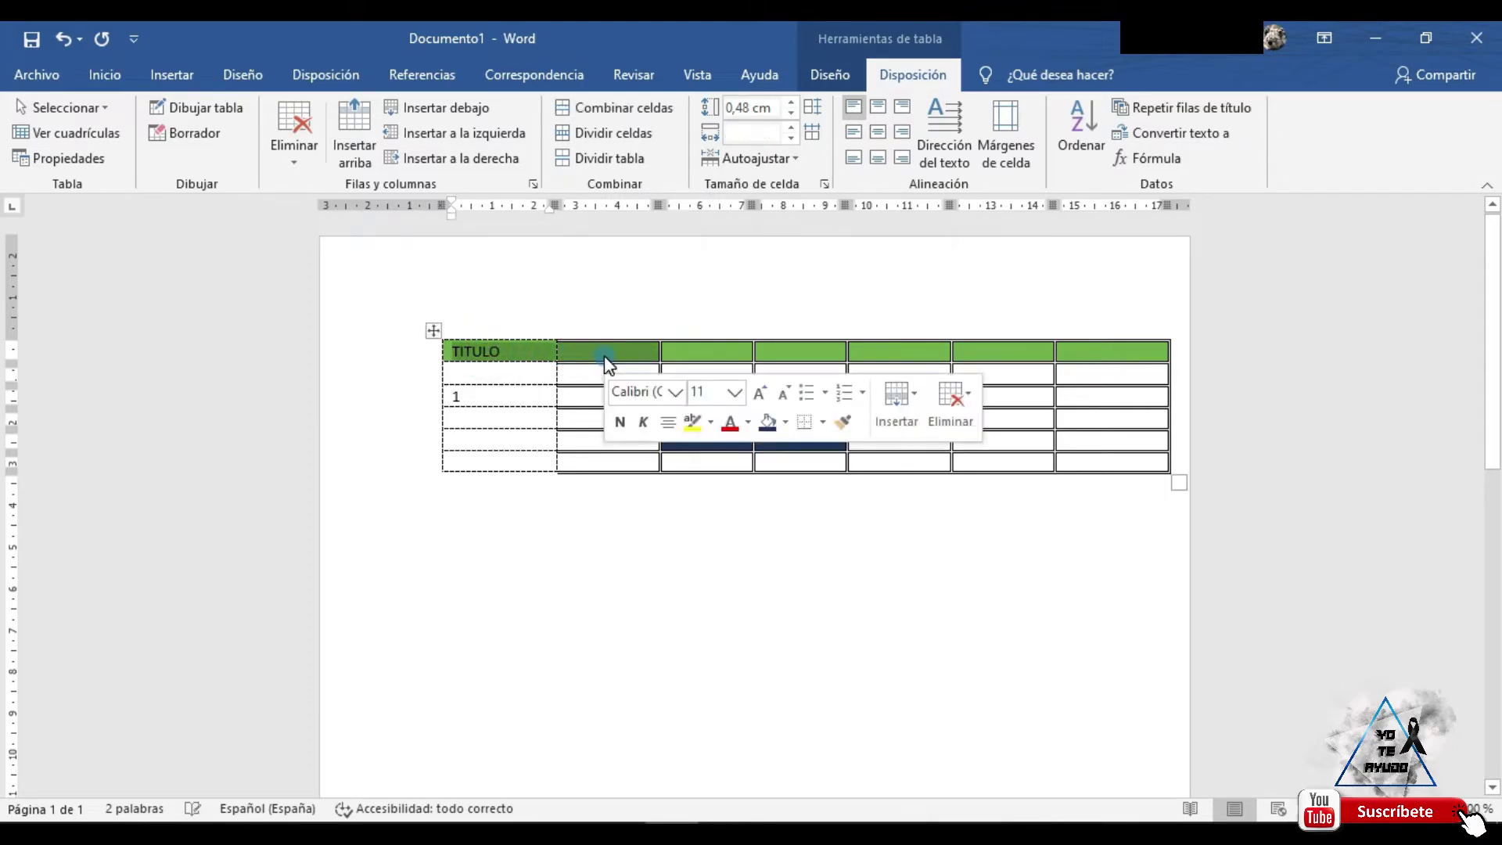
left_click(602, 111)
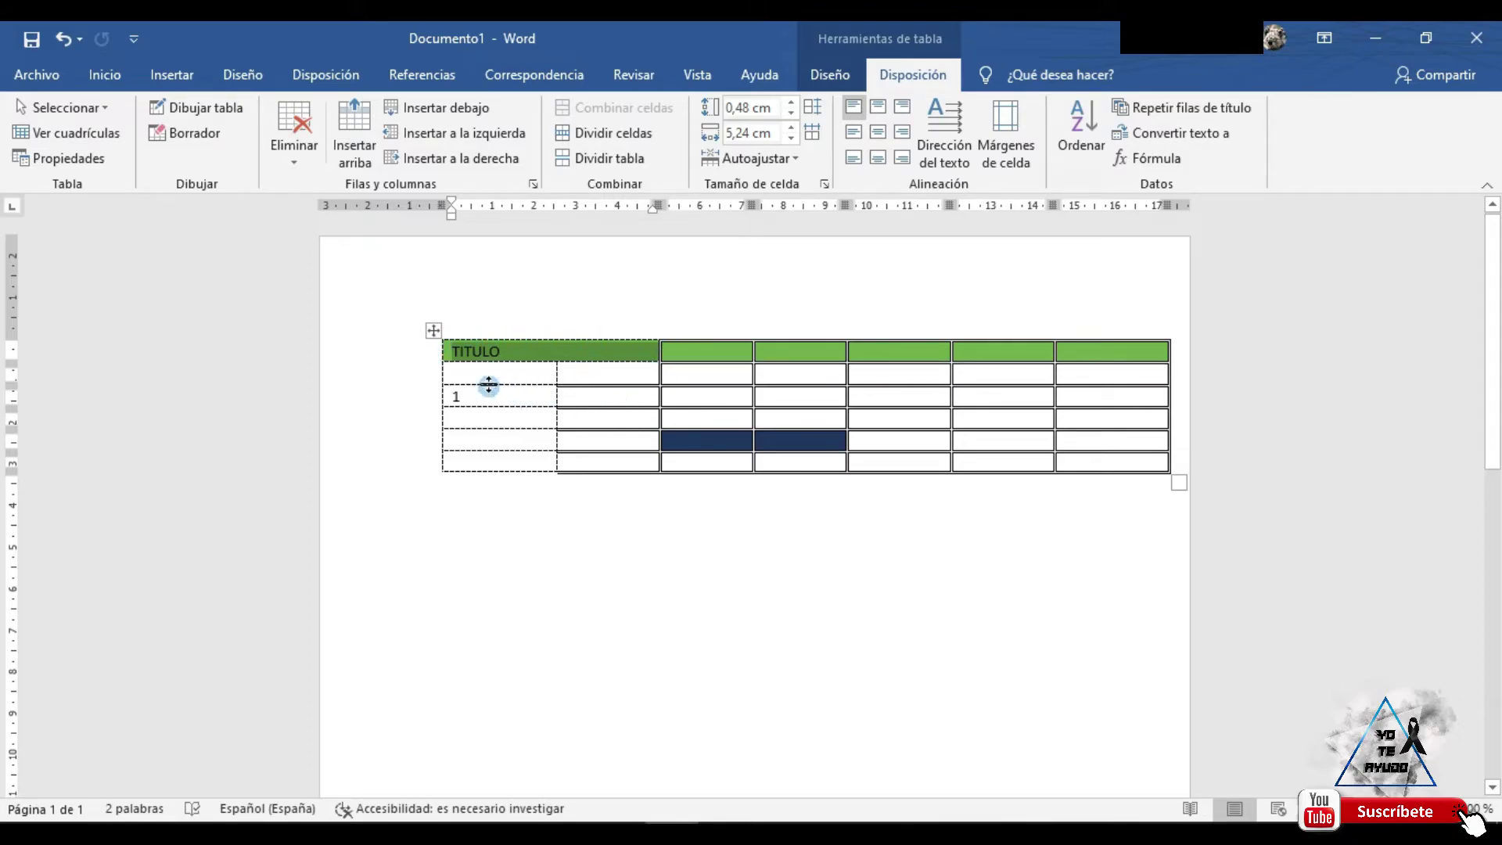
left_click(490, 420)
left_click(613, 372)
left_click(514, 423)
left_click(658, 460)
left_click(527, 349)
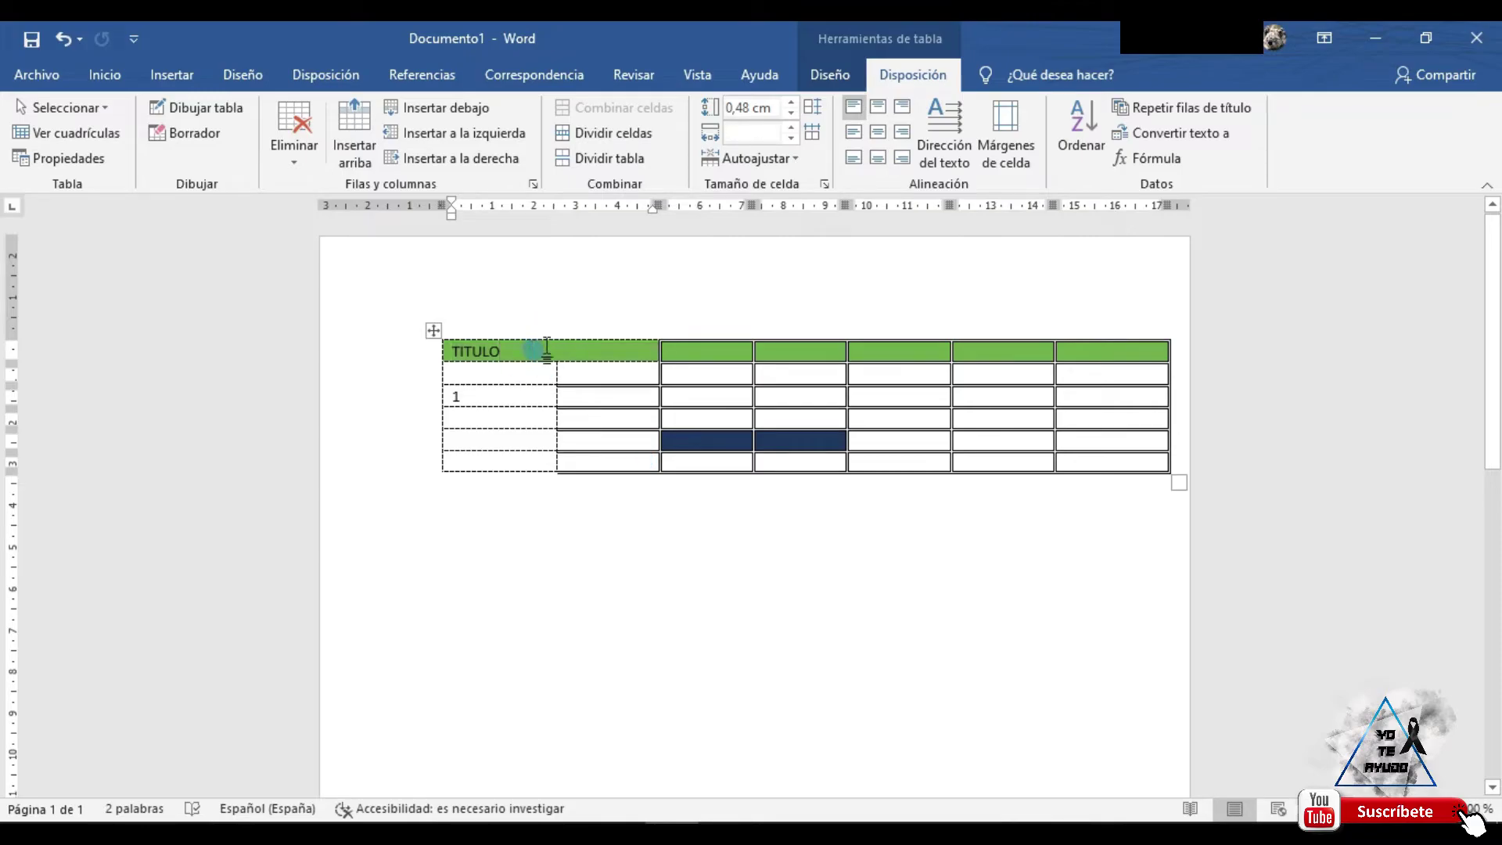
- Add ' Y AUTOR' after TITULO in the merged green header cell
left_click(693, 300)
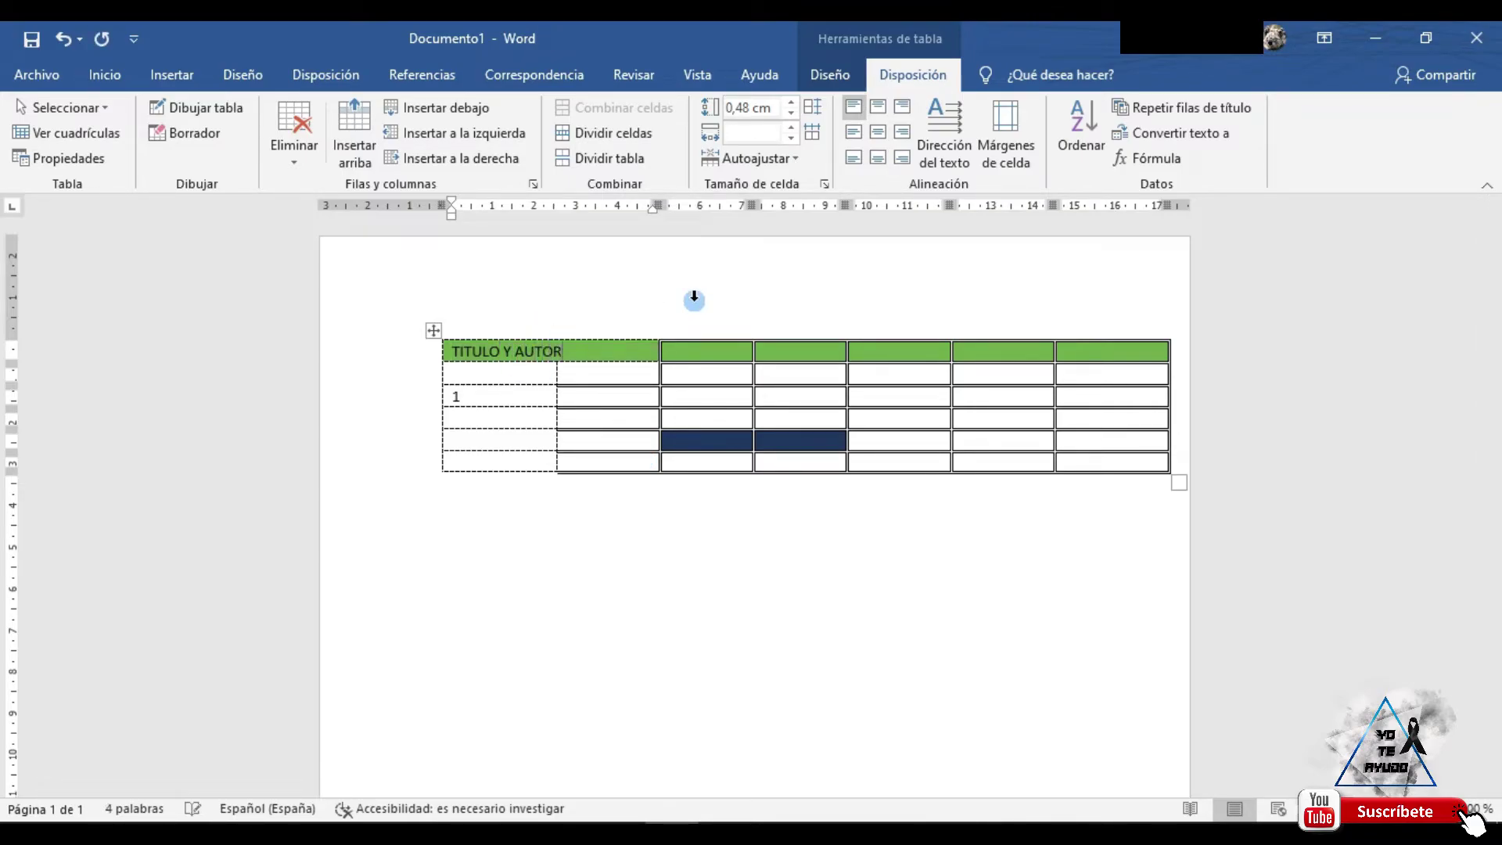
left_click(501, 376)
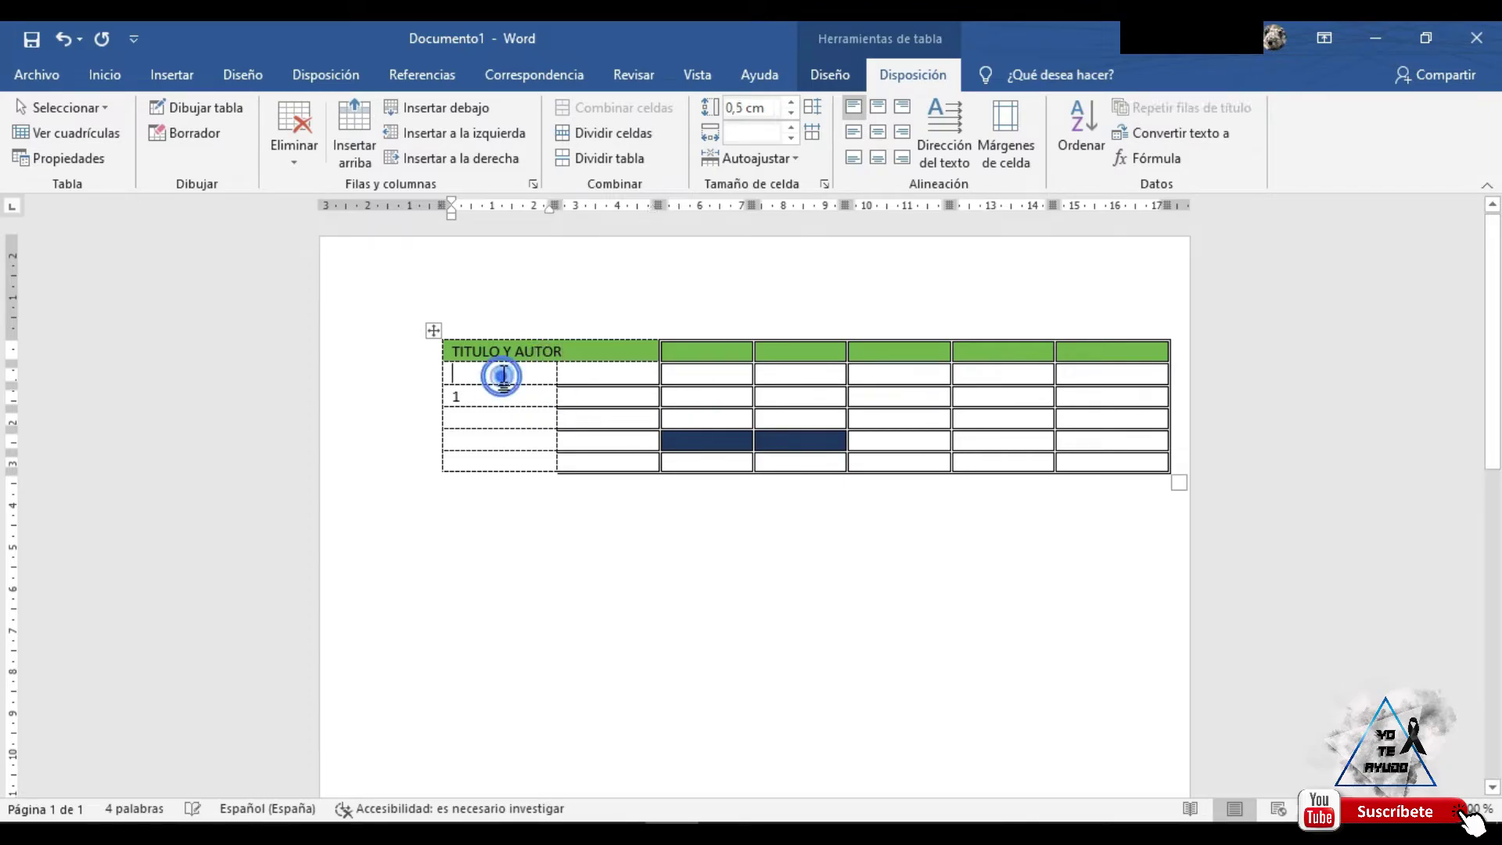
left_click(646, 369)
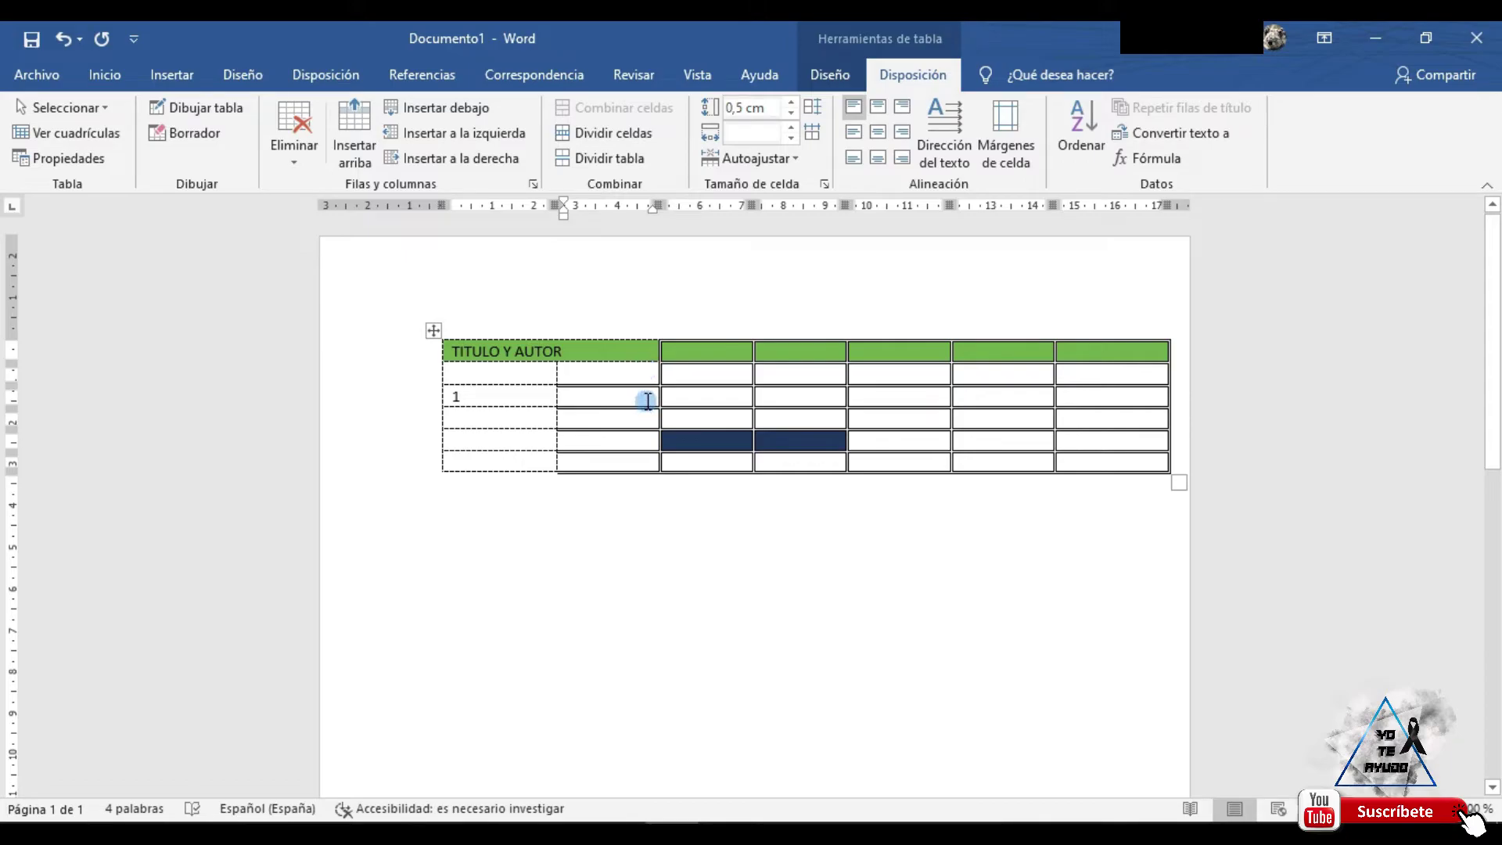
left_click(585, 355)
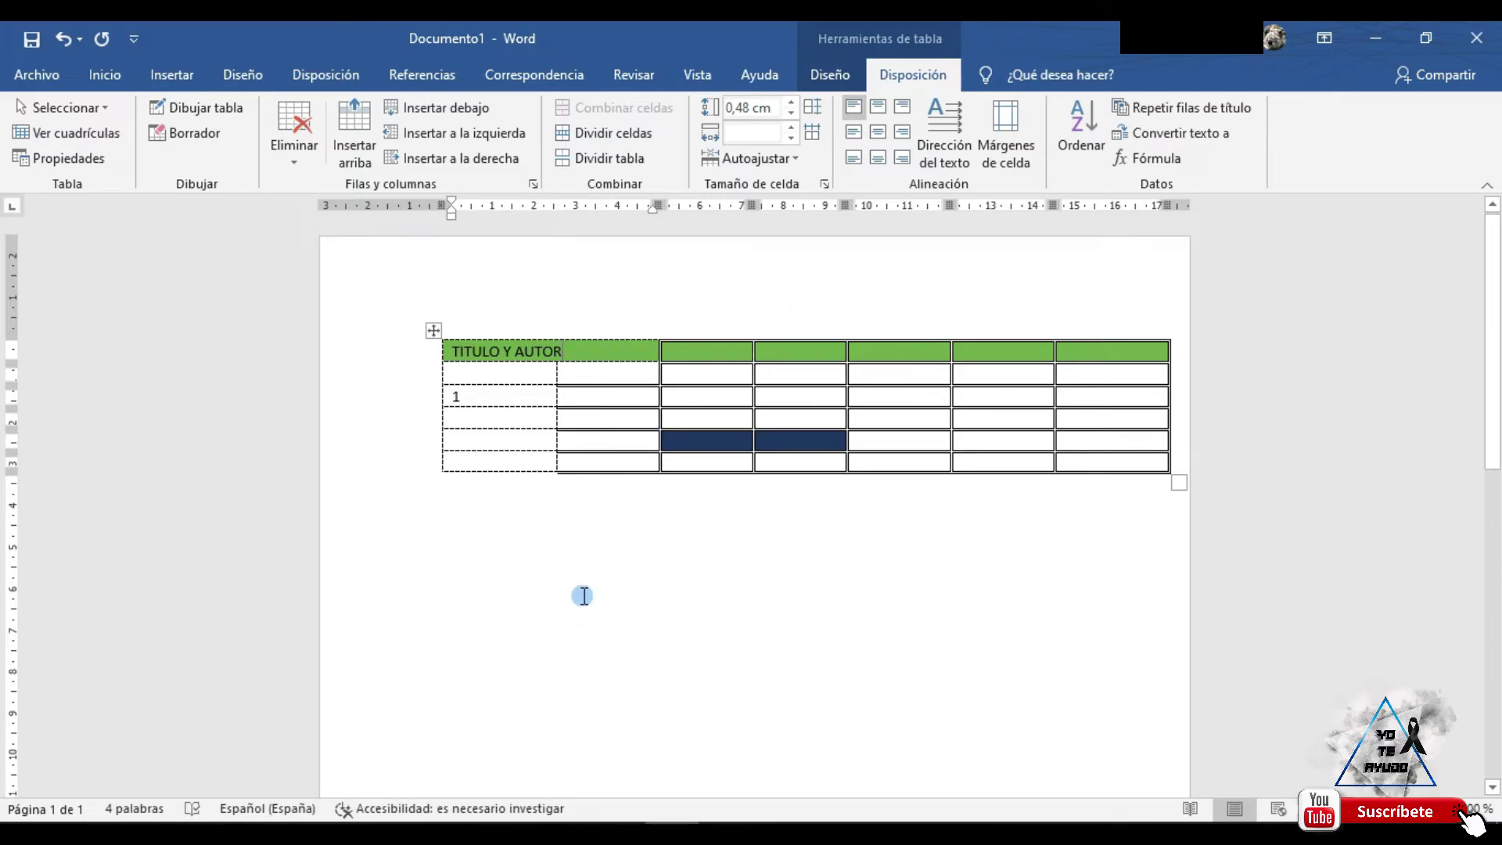
left_click(587, 352)
- Split the merged title cell into 2 columns and 1 row, wrapping TITULO Y AUTOR
left_click(608, 161)
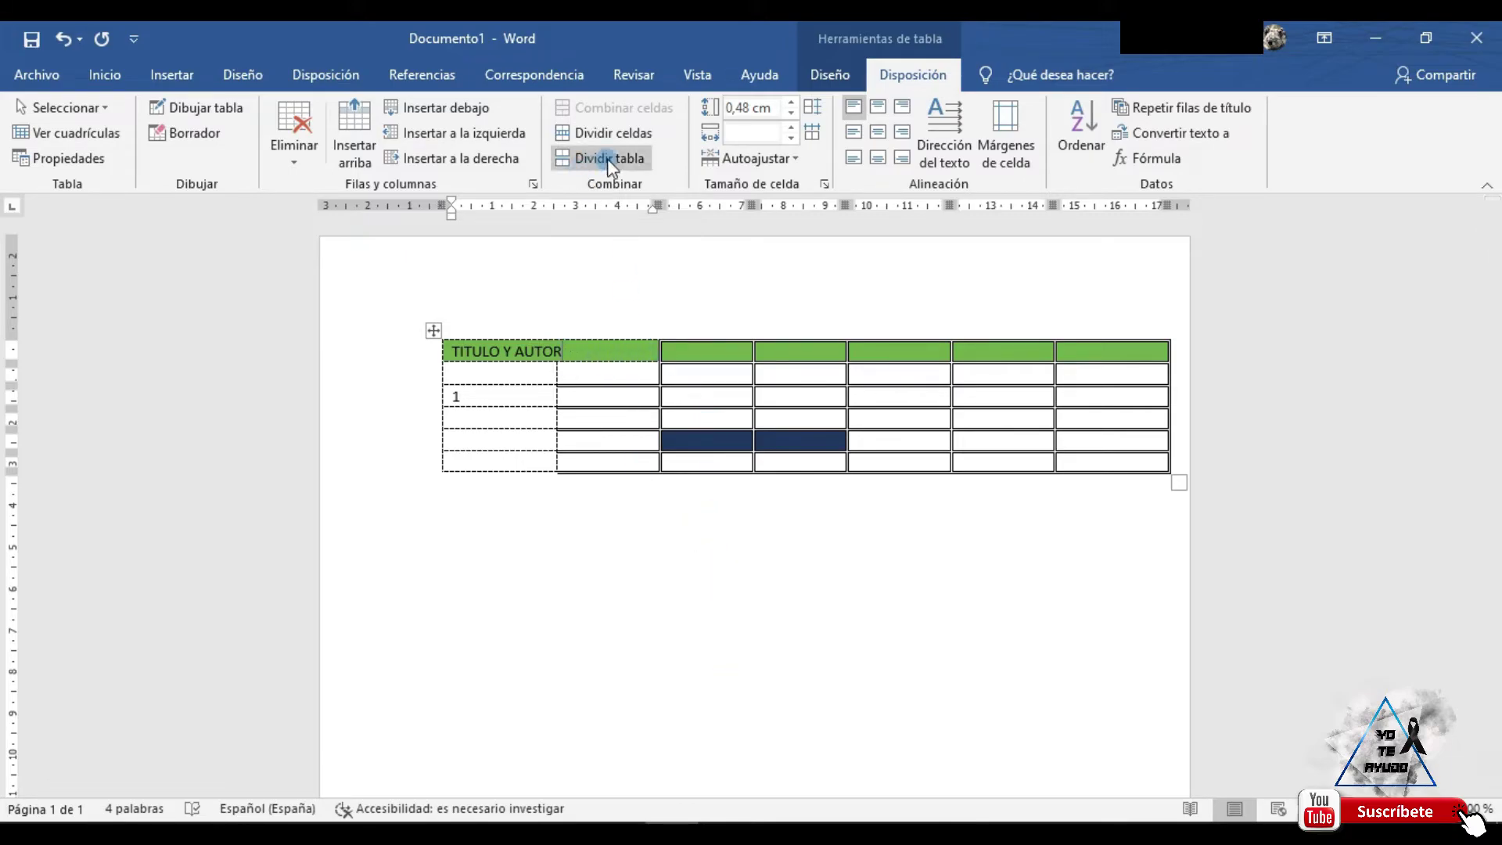
left_click(610, 133)
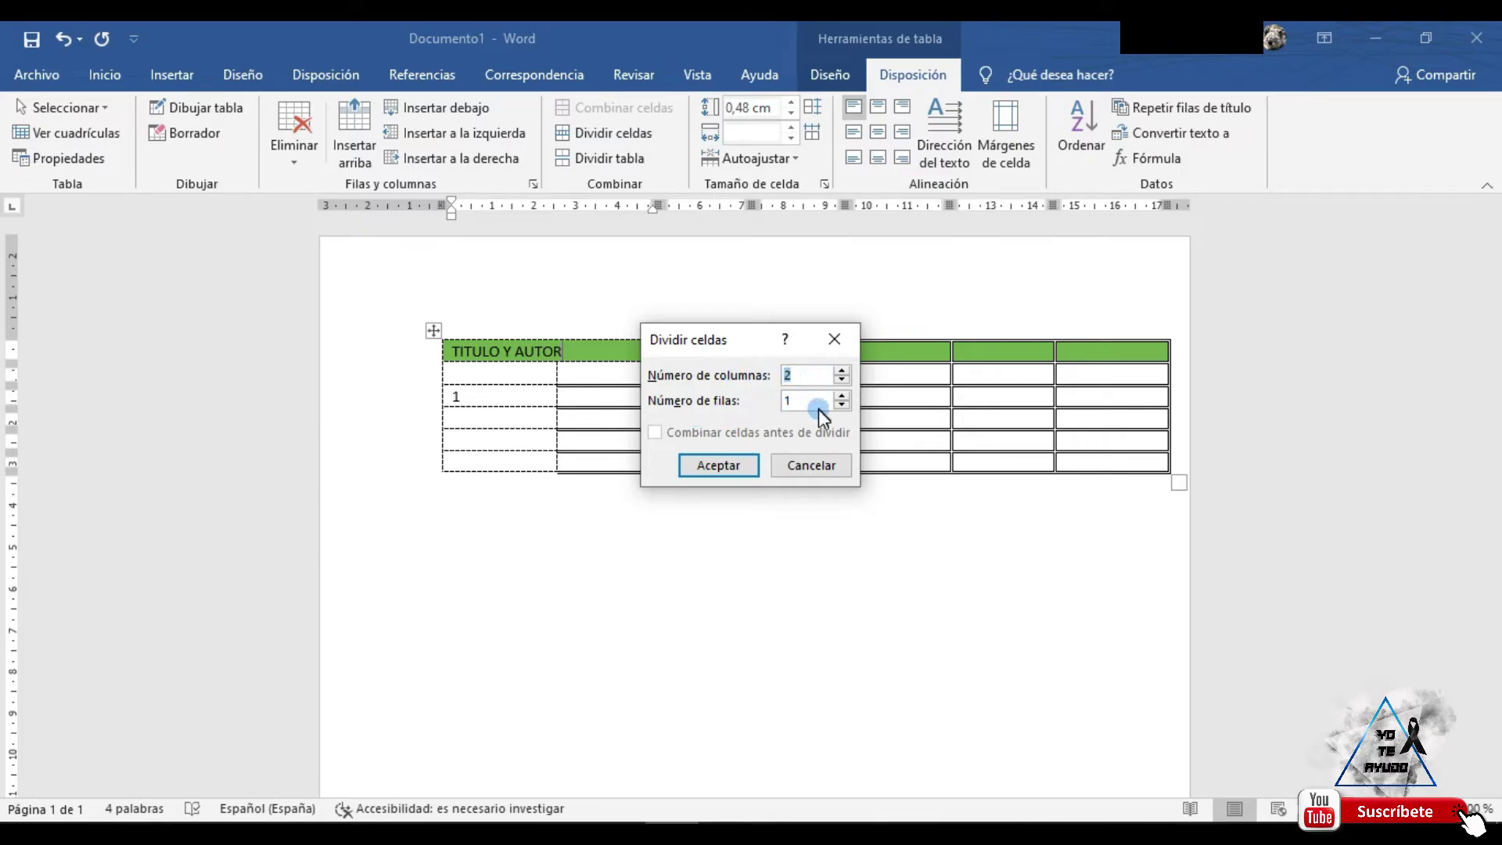
left_click(728, 463)
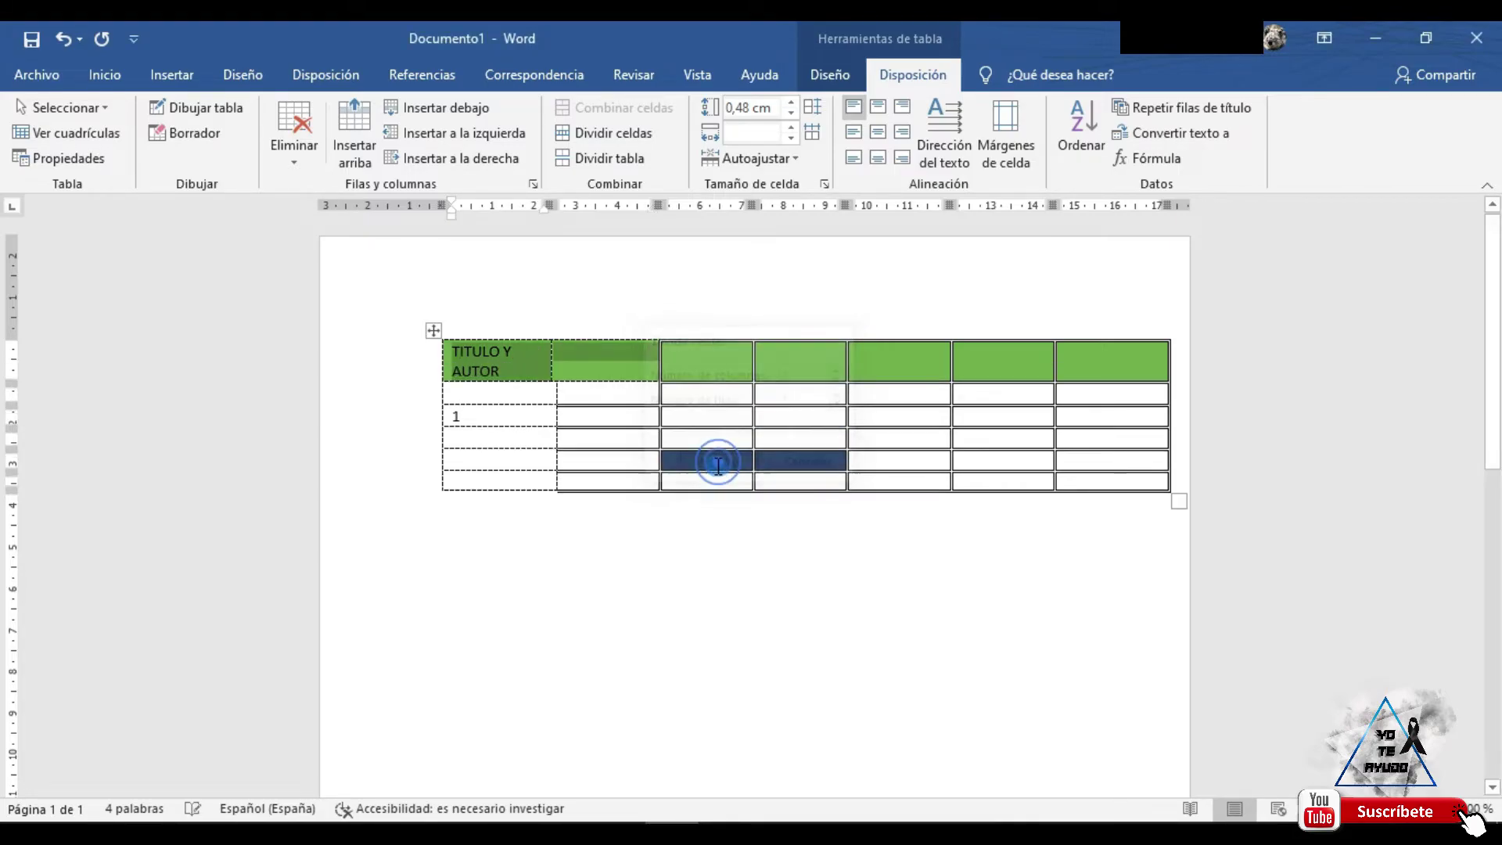
left_click(632, 431)
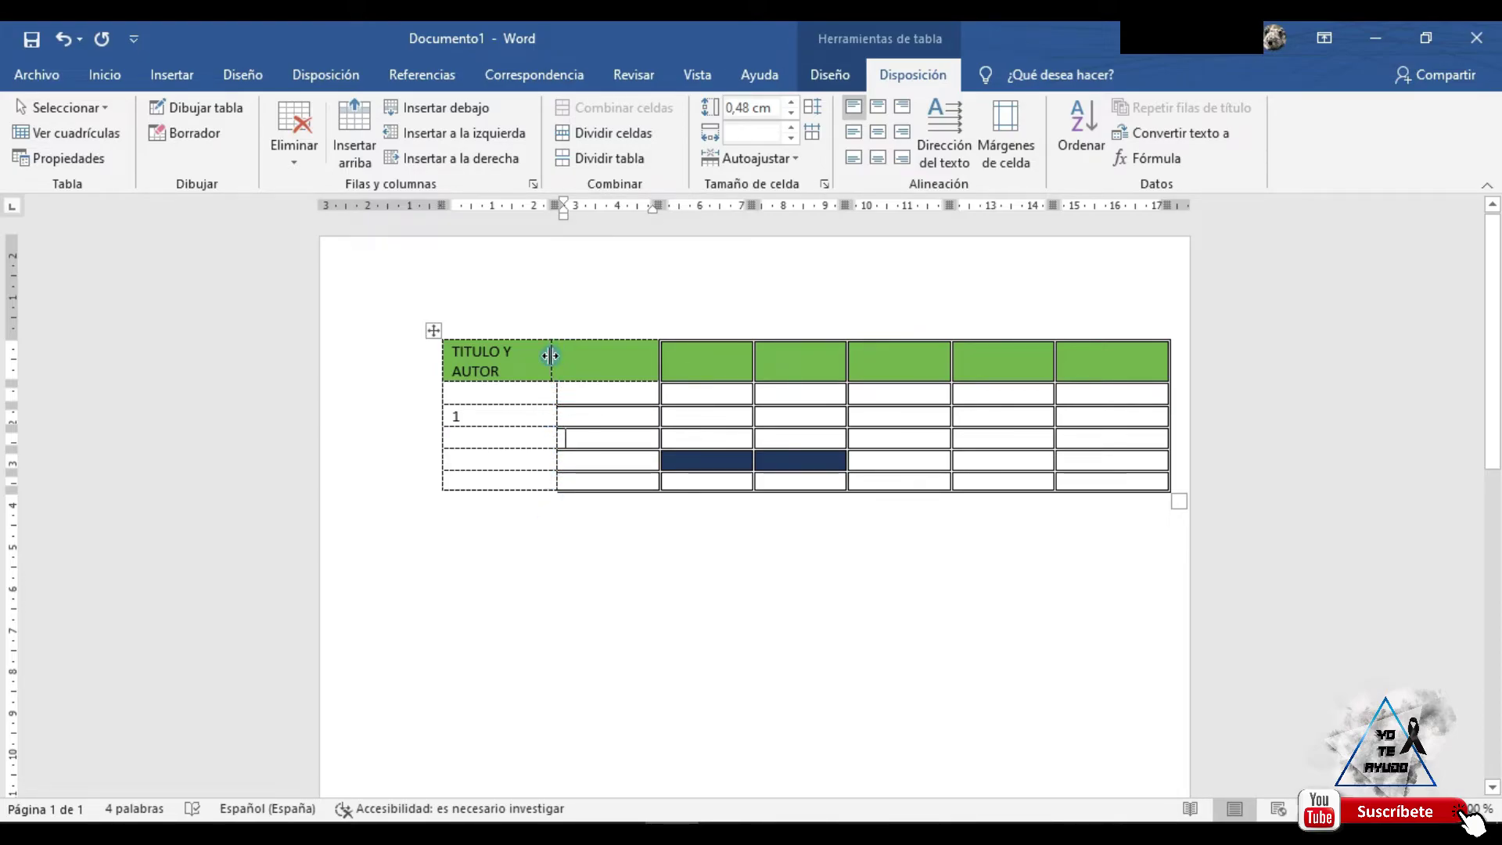
left_click(568, 627)
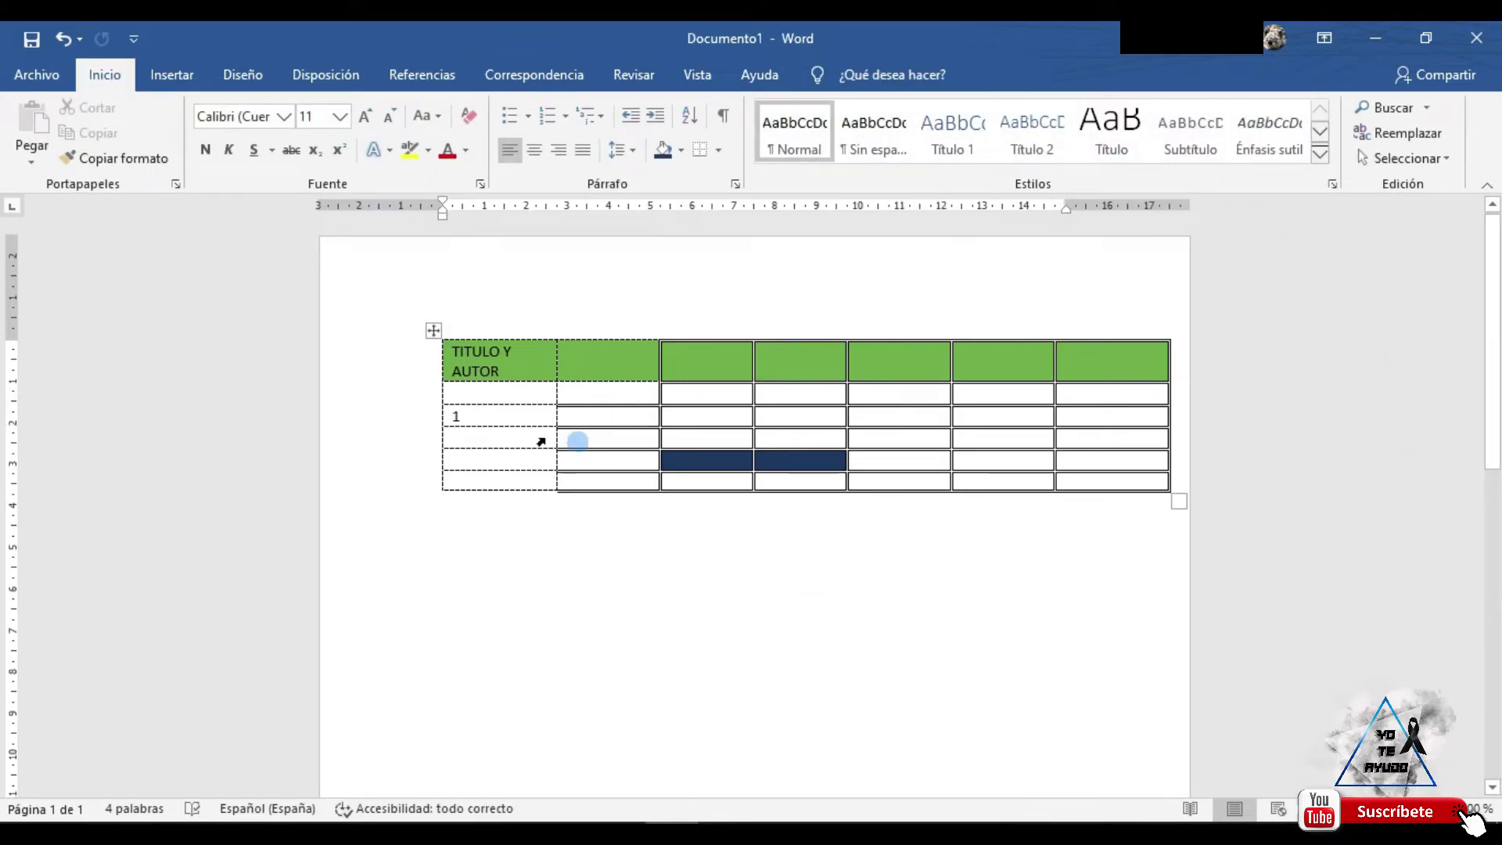
left_click(576, 368)
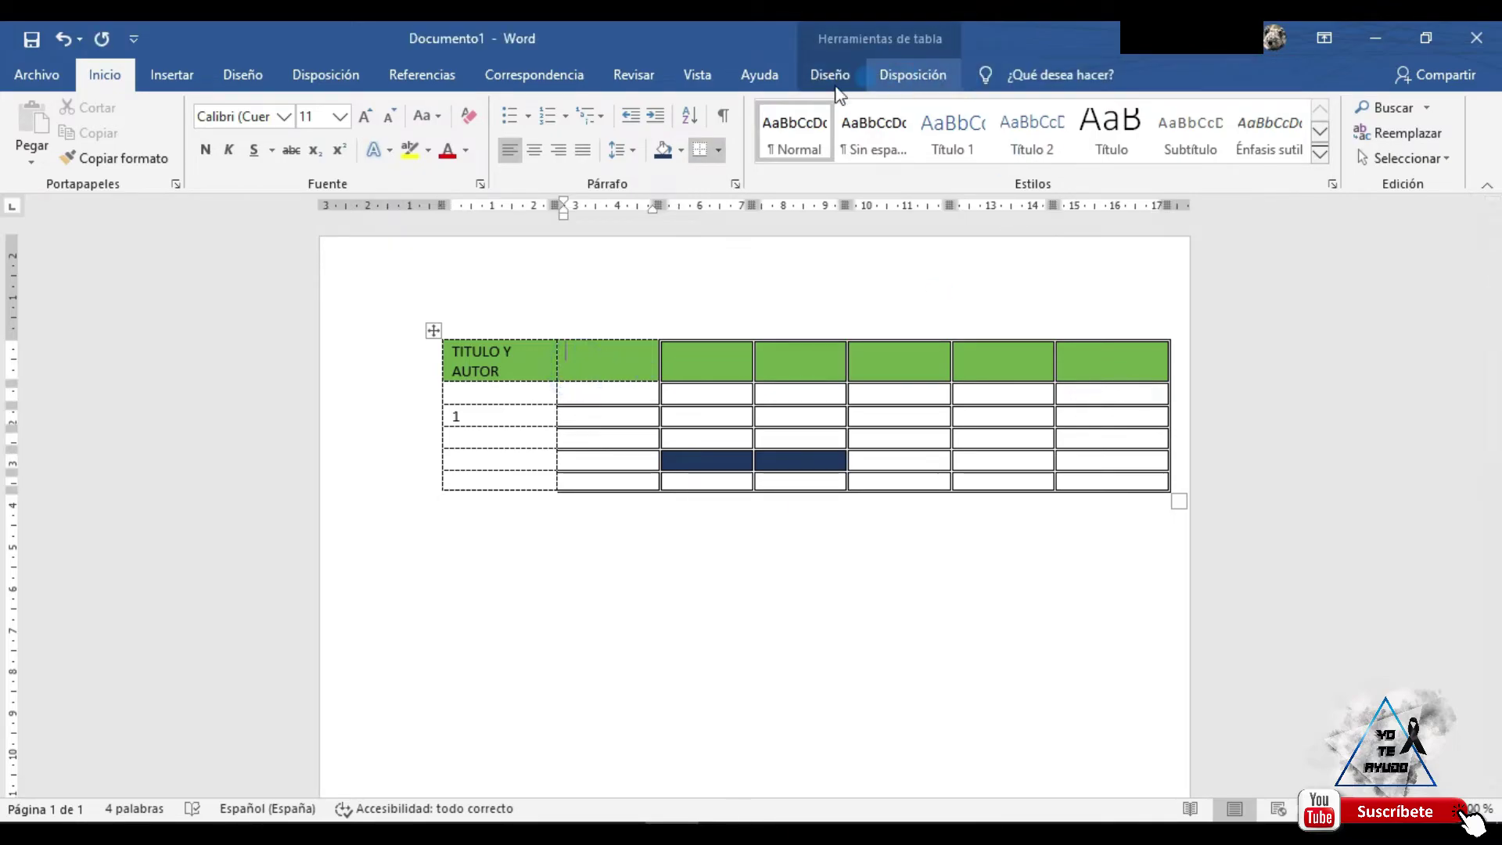
left_click(920, 78)
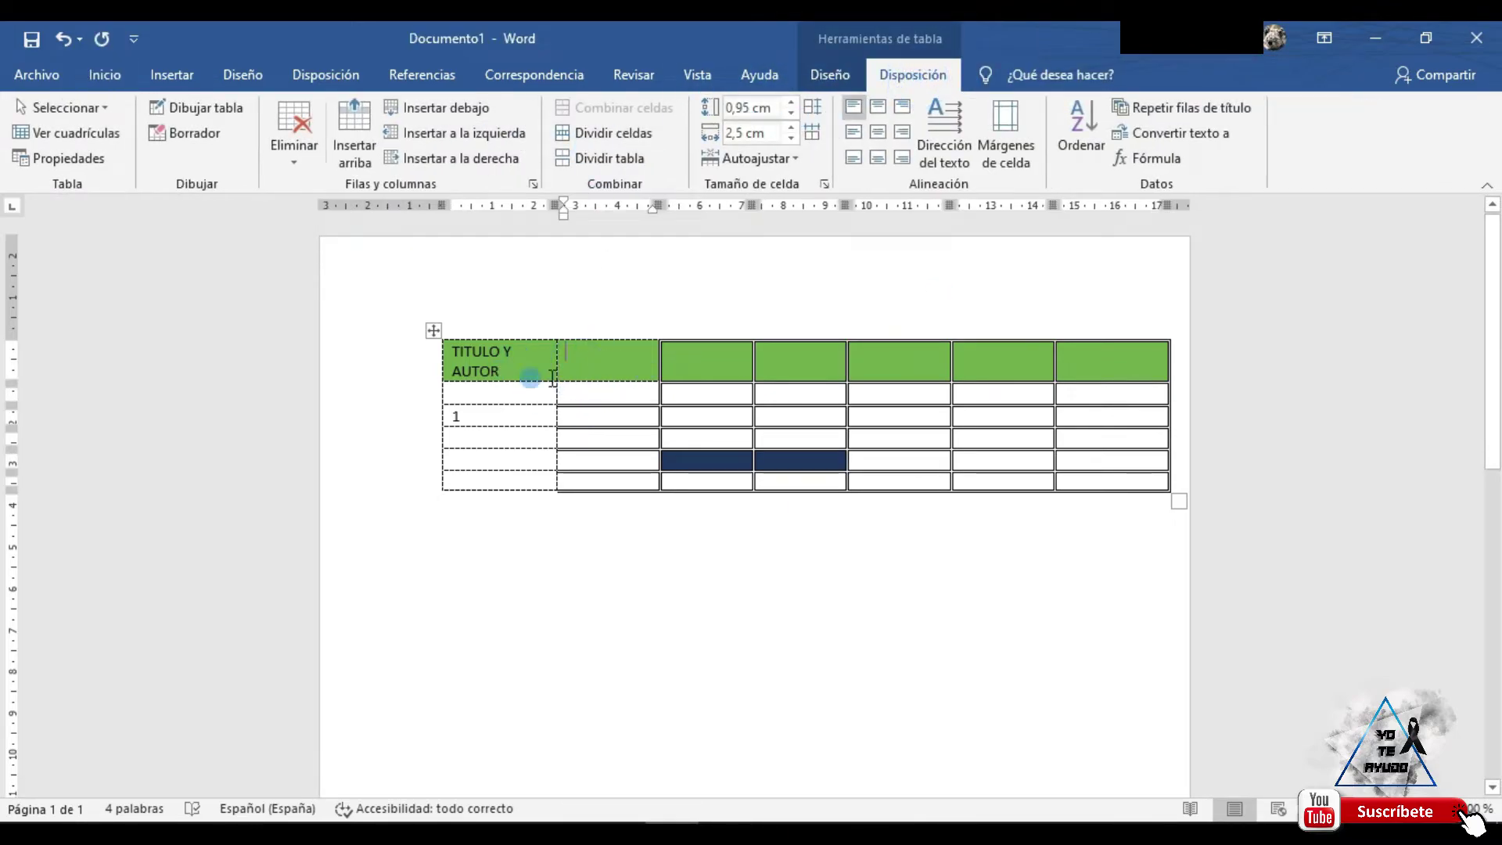
- Split the fifth green header cell into a grid of 4 columns by 3 rows
left_click(898, 365)
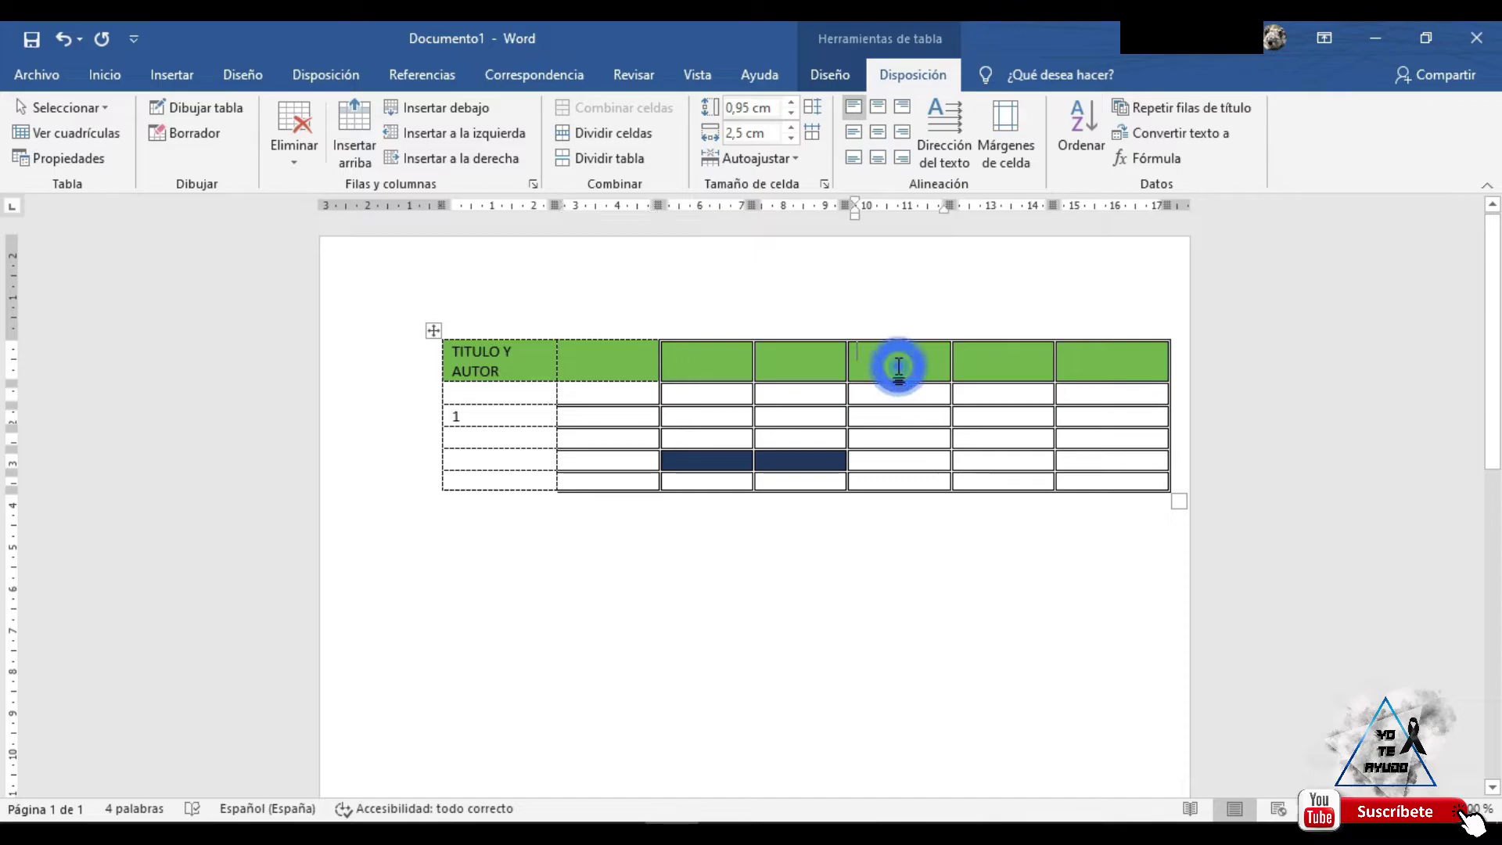
left_click(624, 138)
type("3")
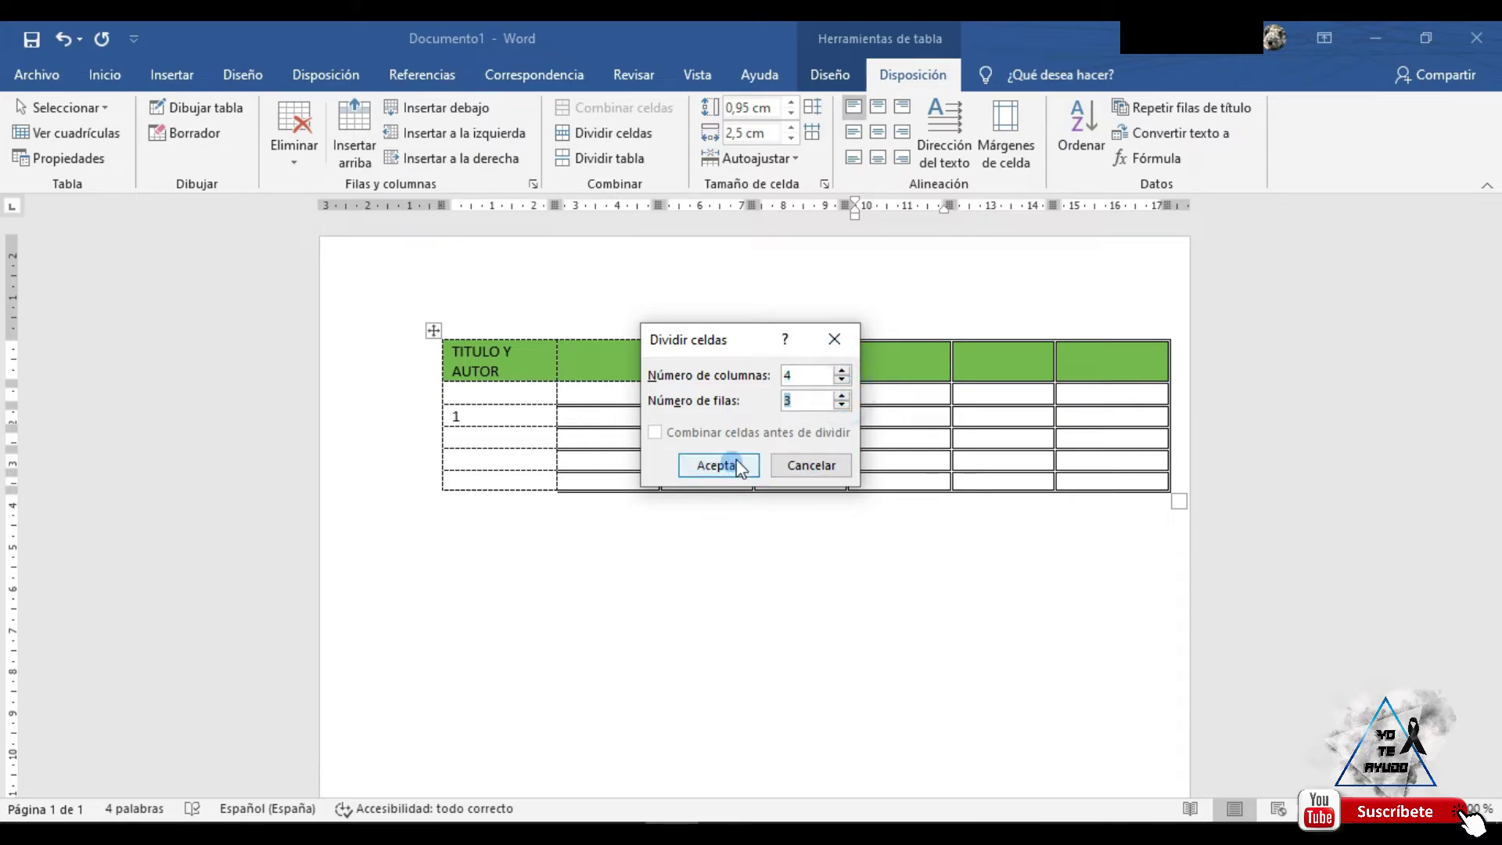
left_click(788, 433)
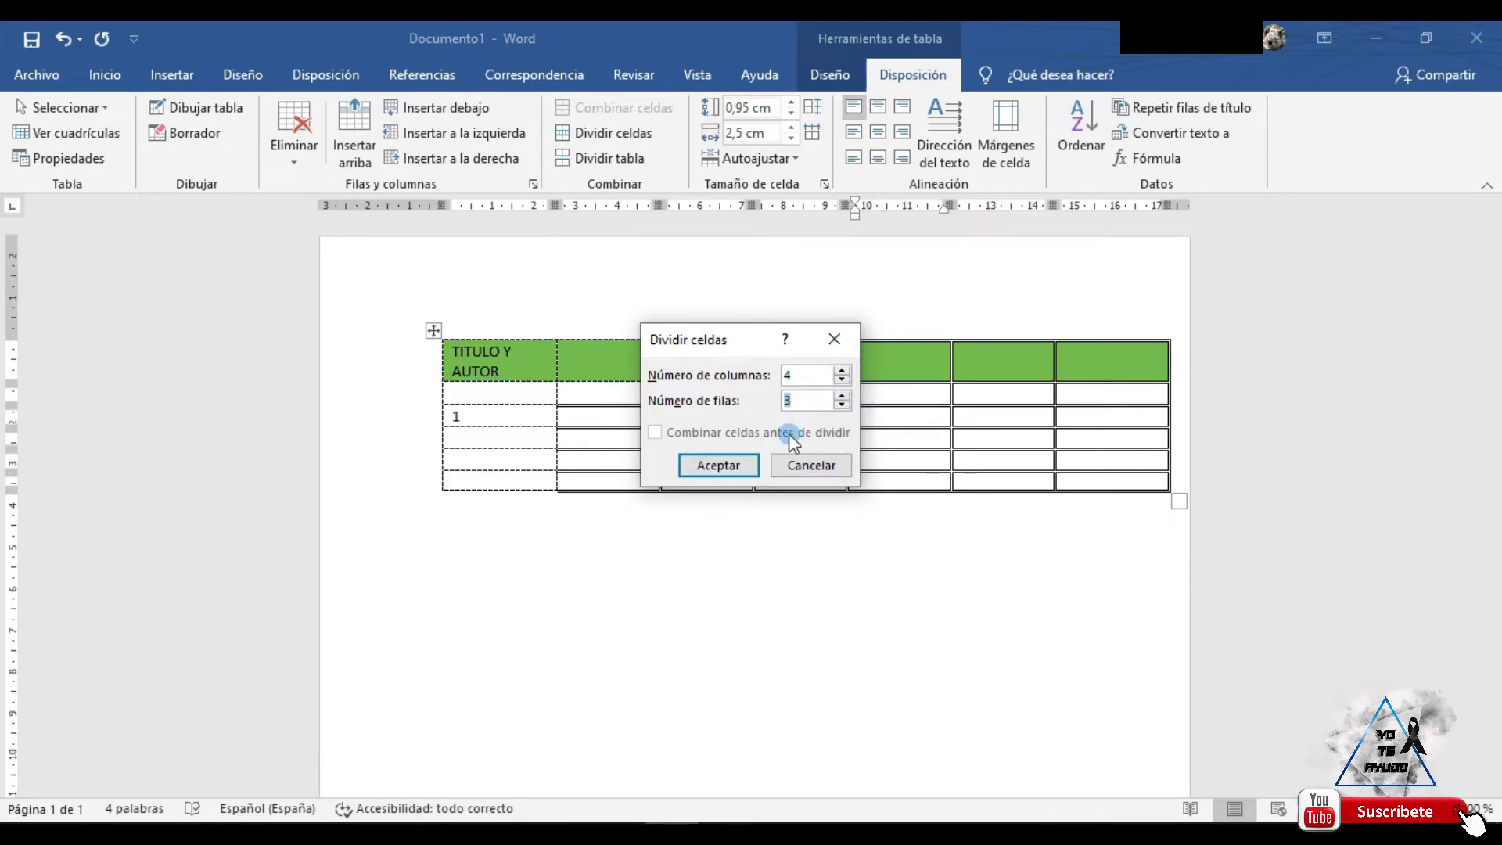
left_click(713, 467)
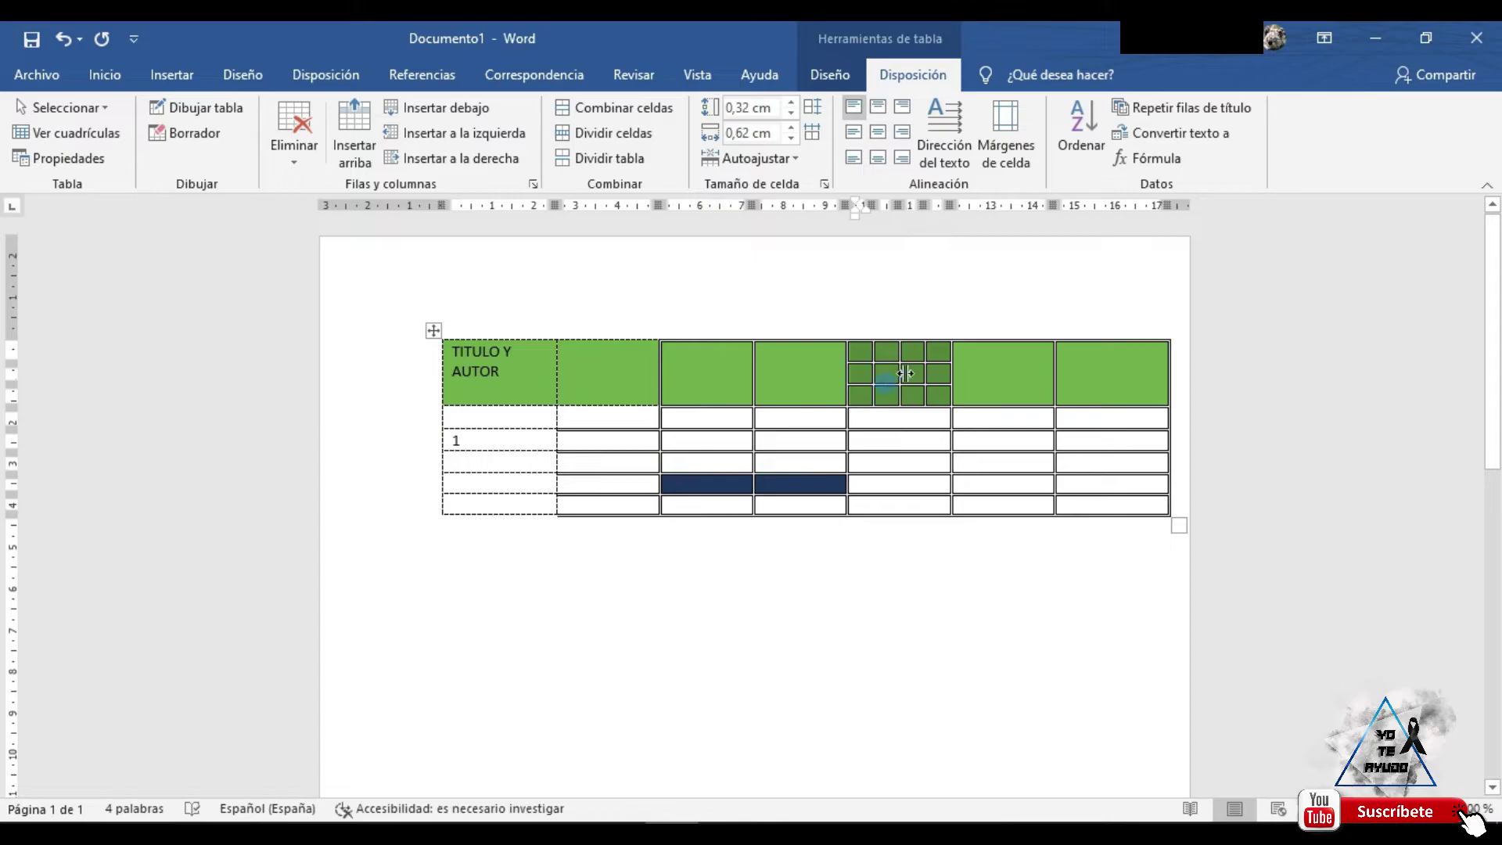
left_click(1036, 364)
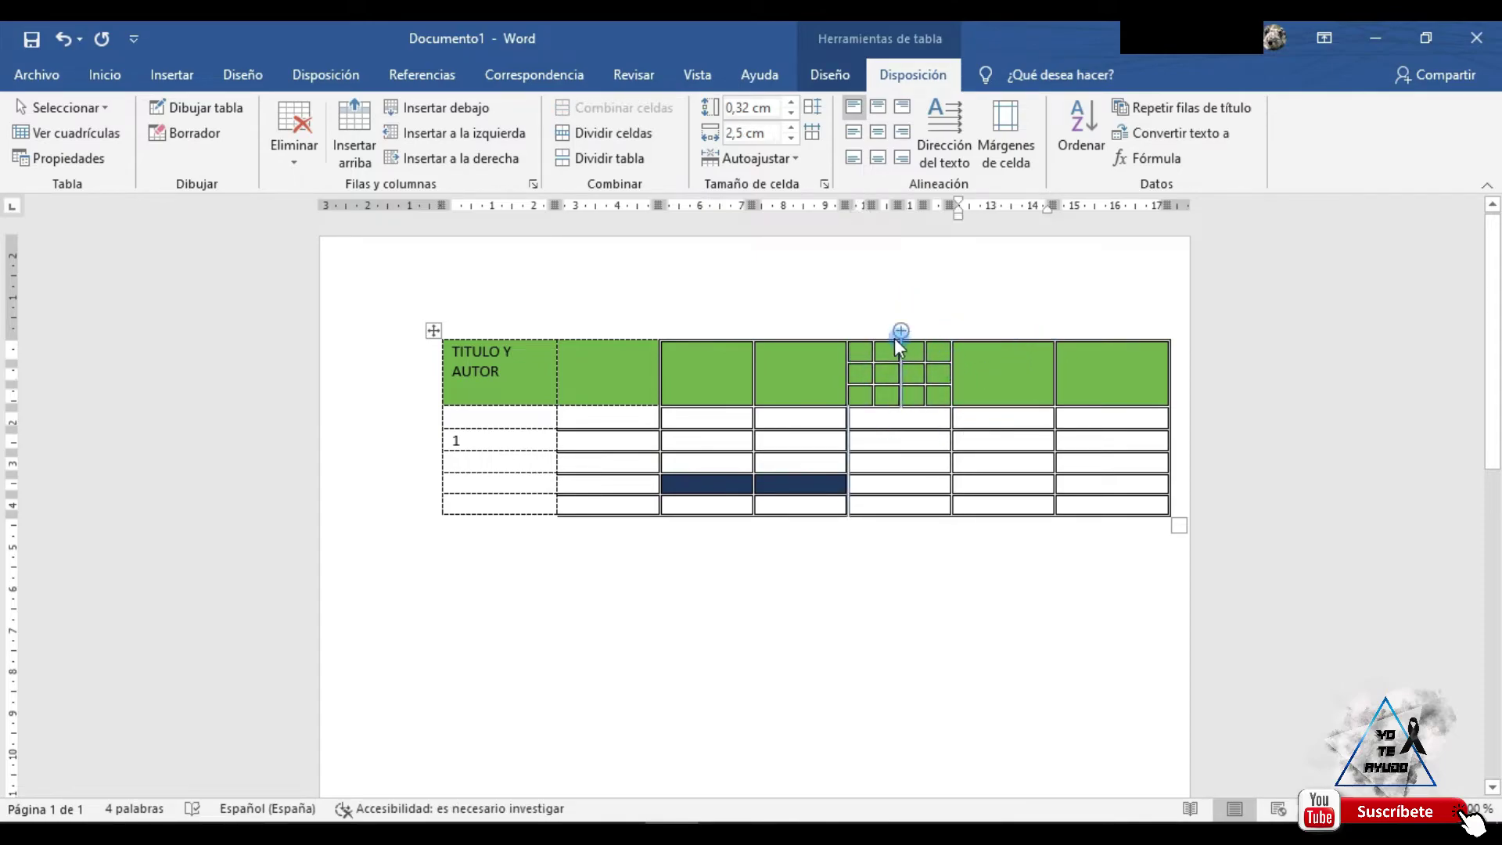
left_click(978, 433)
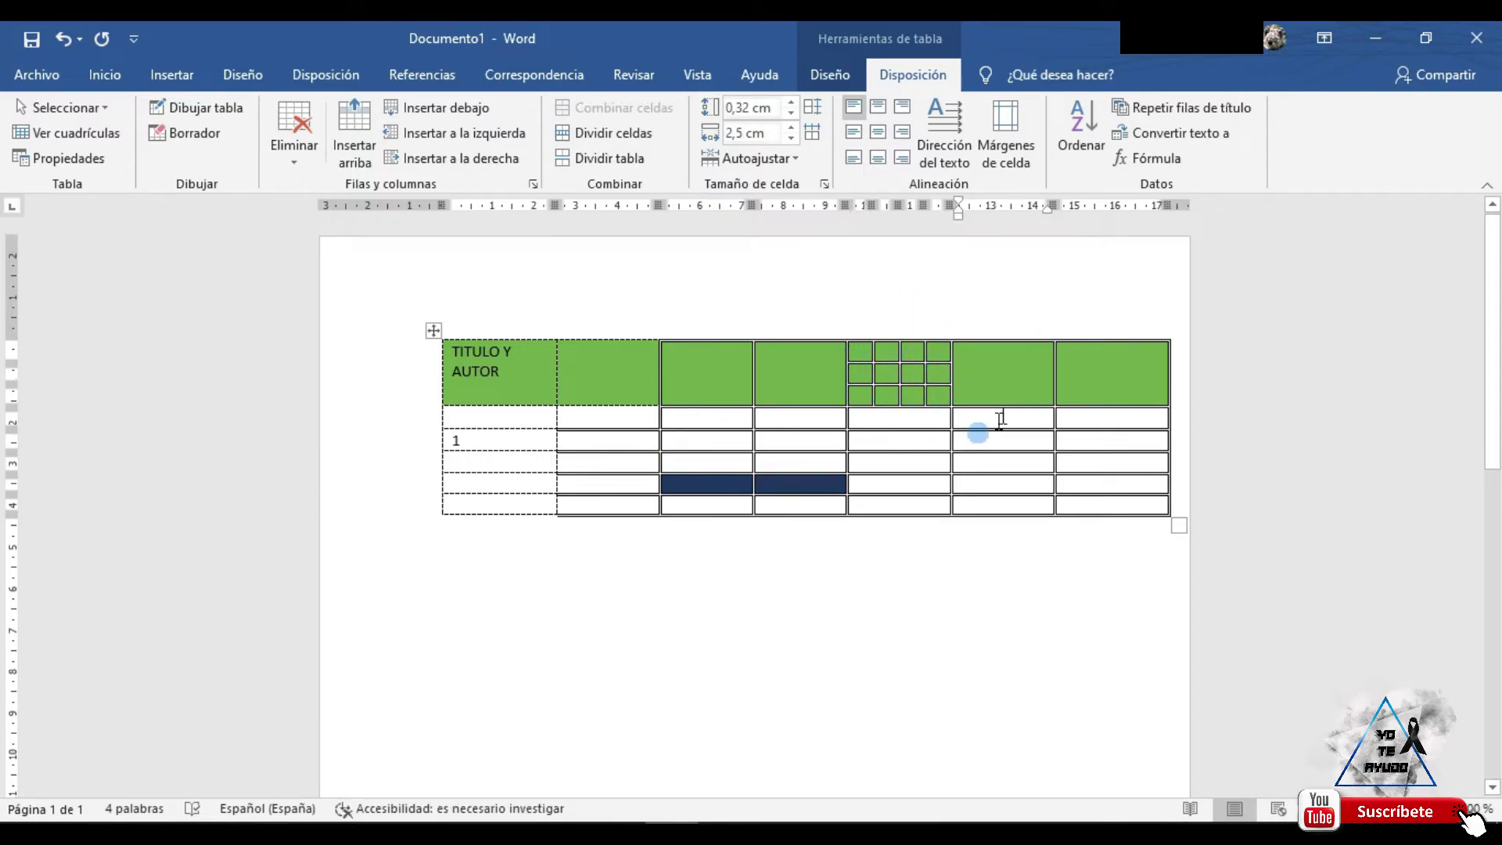
left_click(919, 443)
- Split the table into two at the row containing 1 (Dividir tabla)
left_click(810, 445)
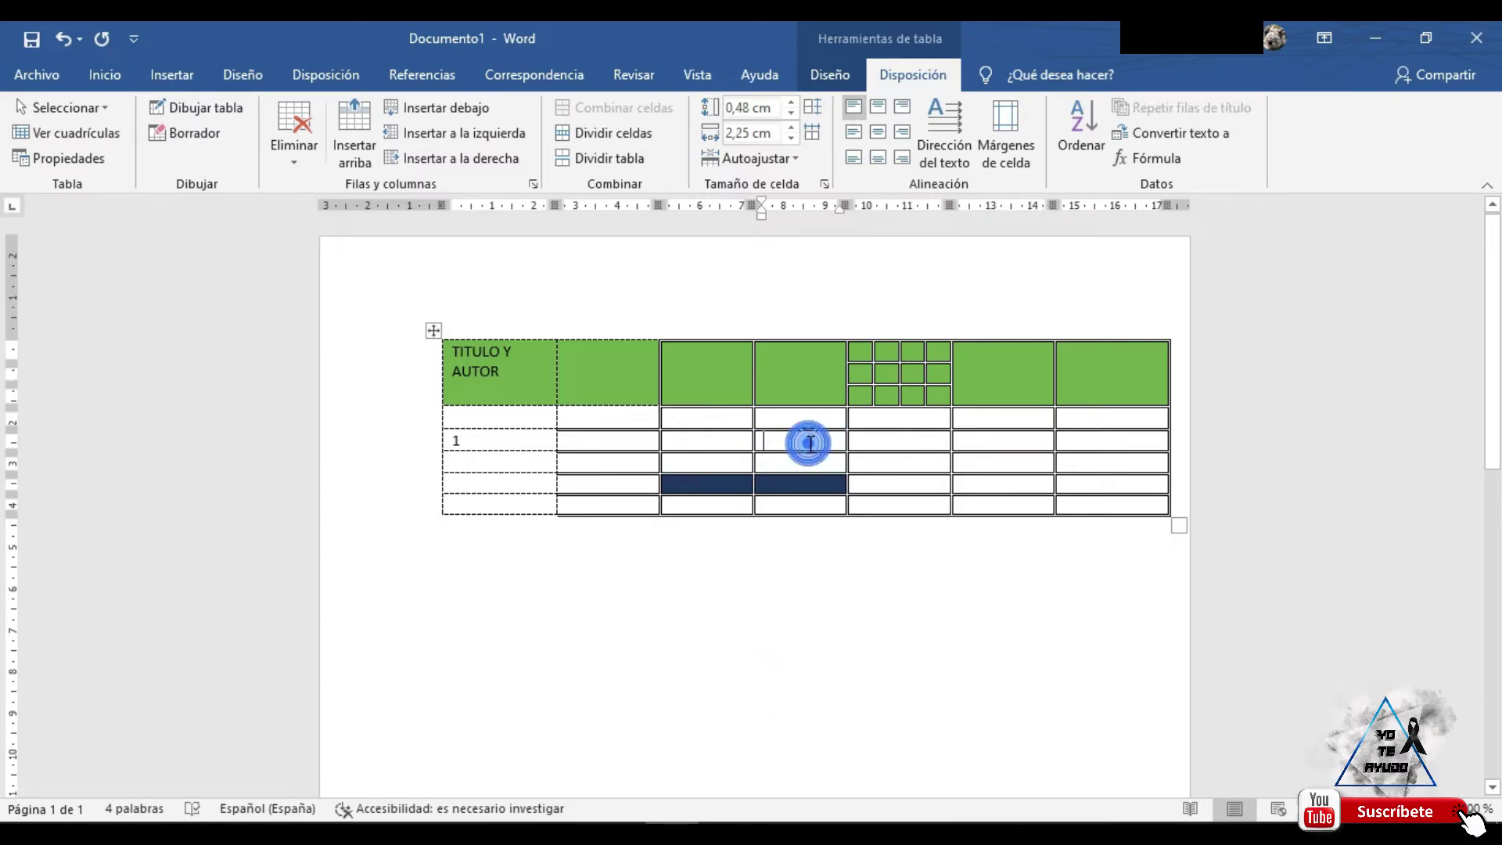
left_click(618, 160)
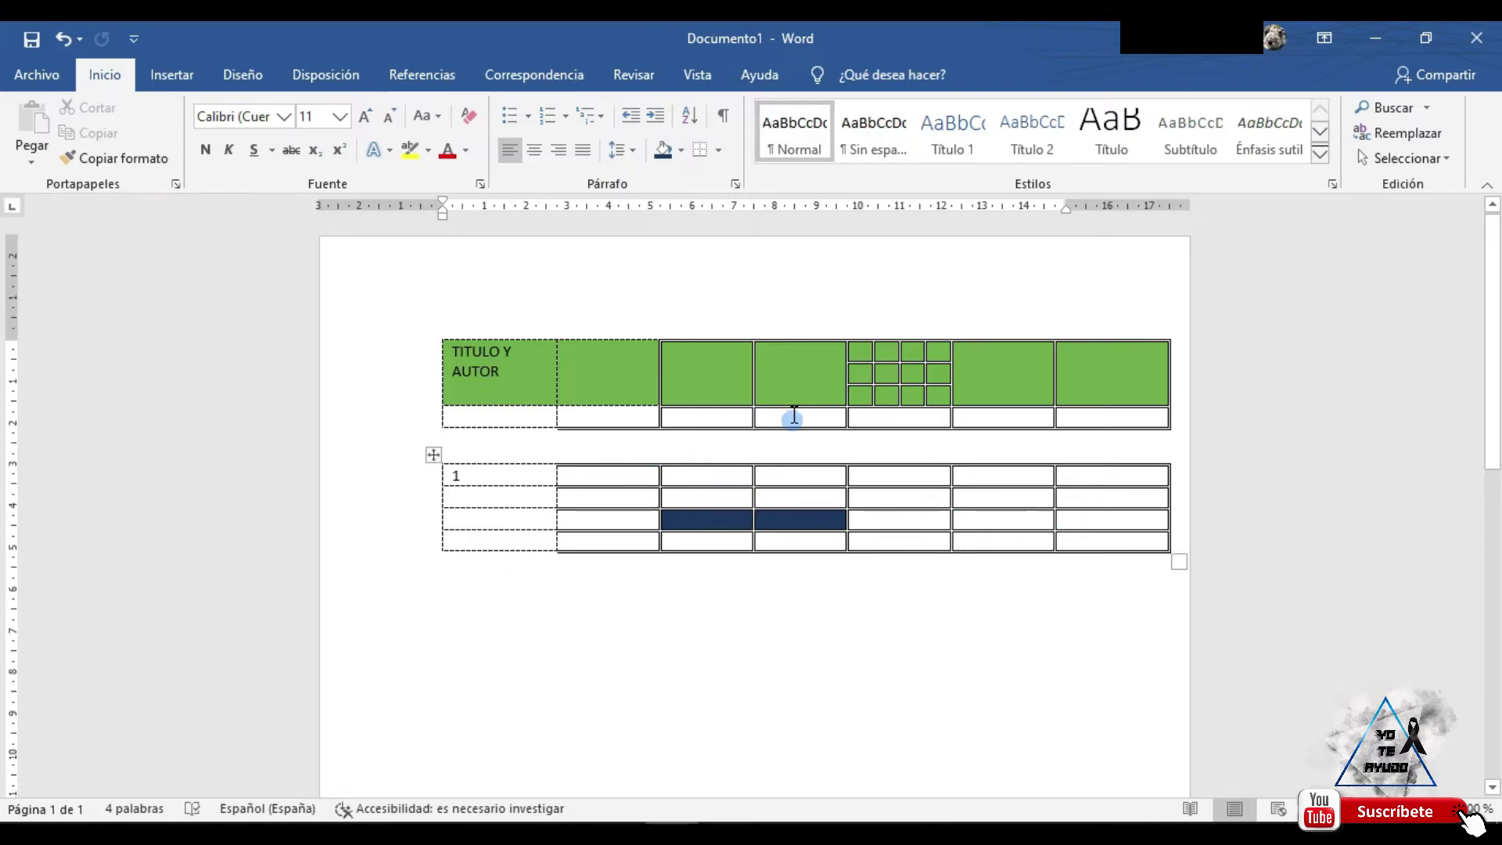
left_click(786, 440)
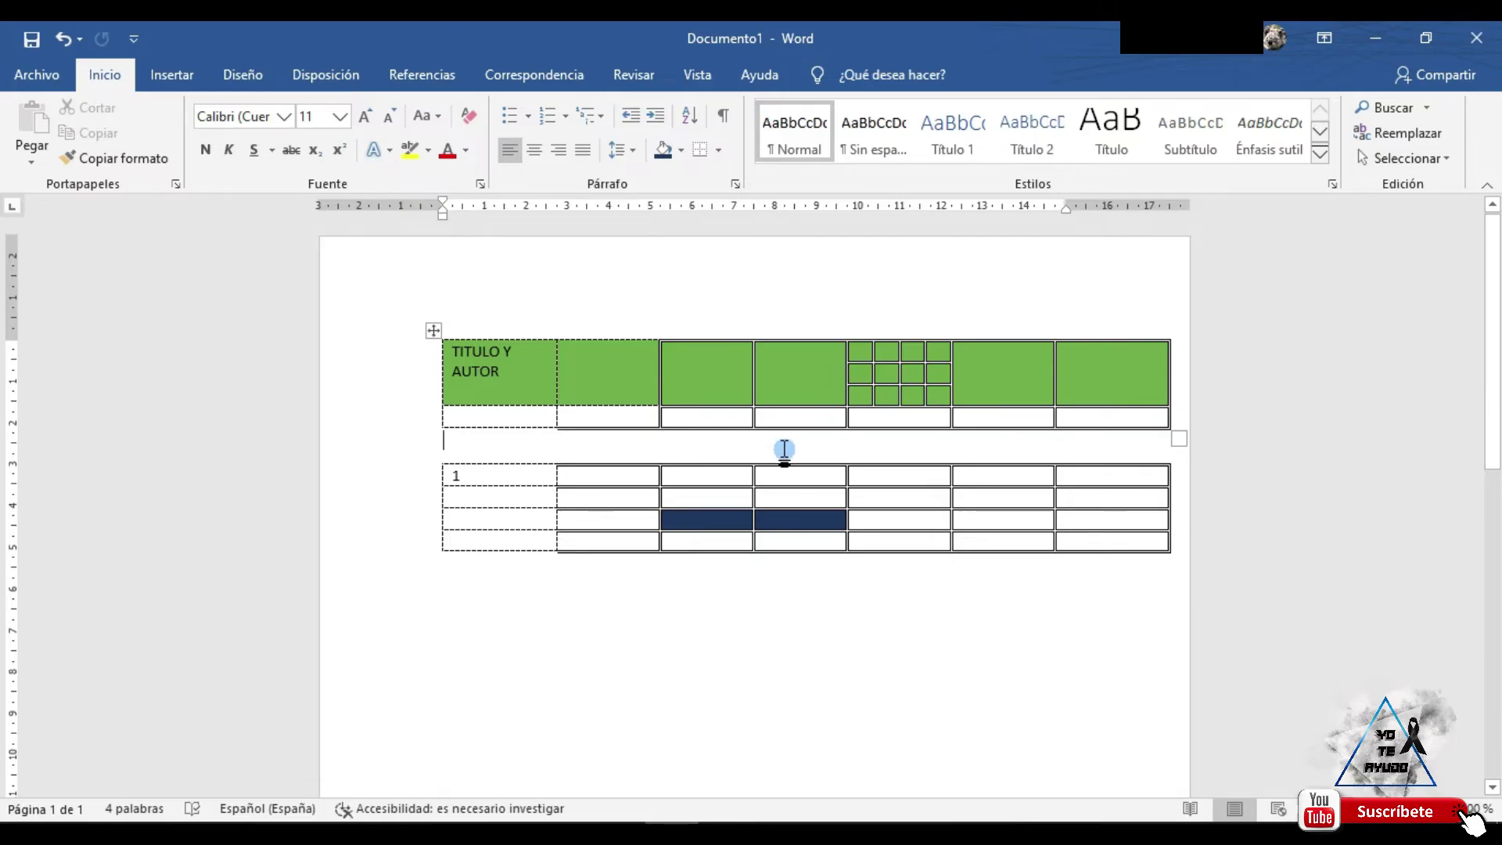
key("Down")
left_click(830, 74)
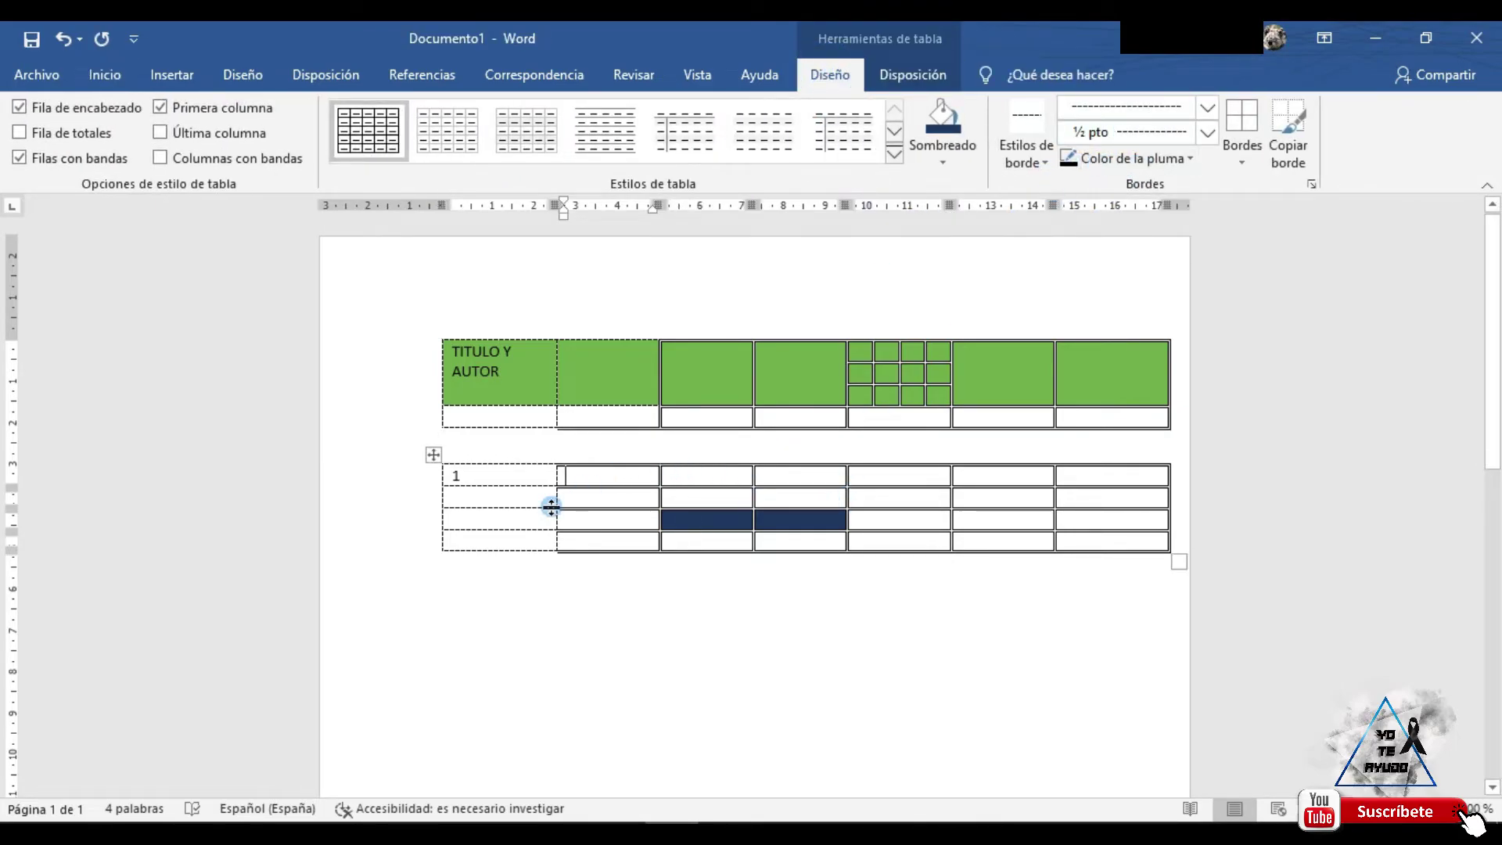
- Paint a yellow border onto a cell of the second table with the border pen
left_click(643, 474)
left_click(1092, 158)
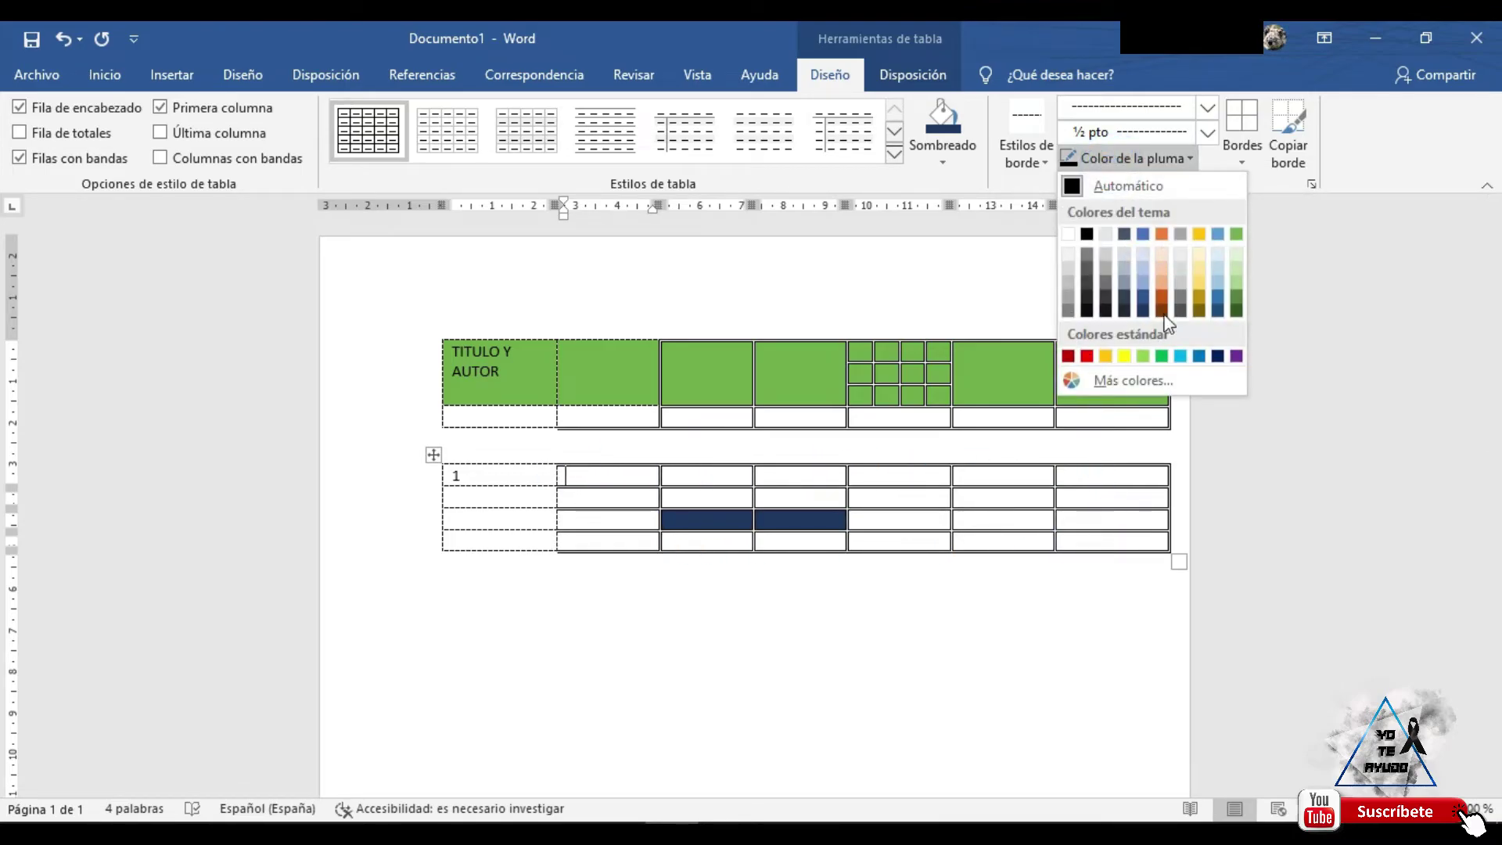
left_click(1111, 356)
left_click(1247, 142)
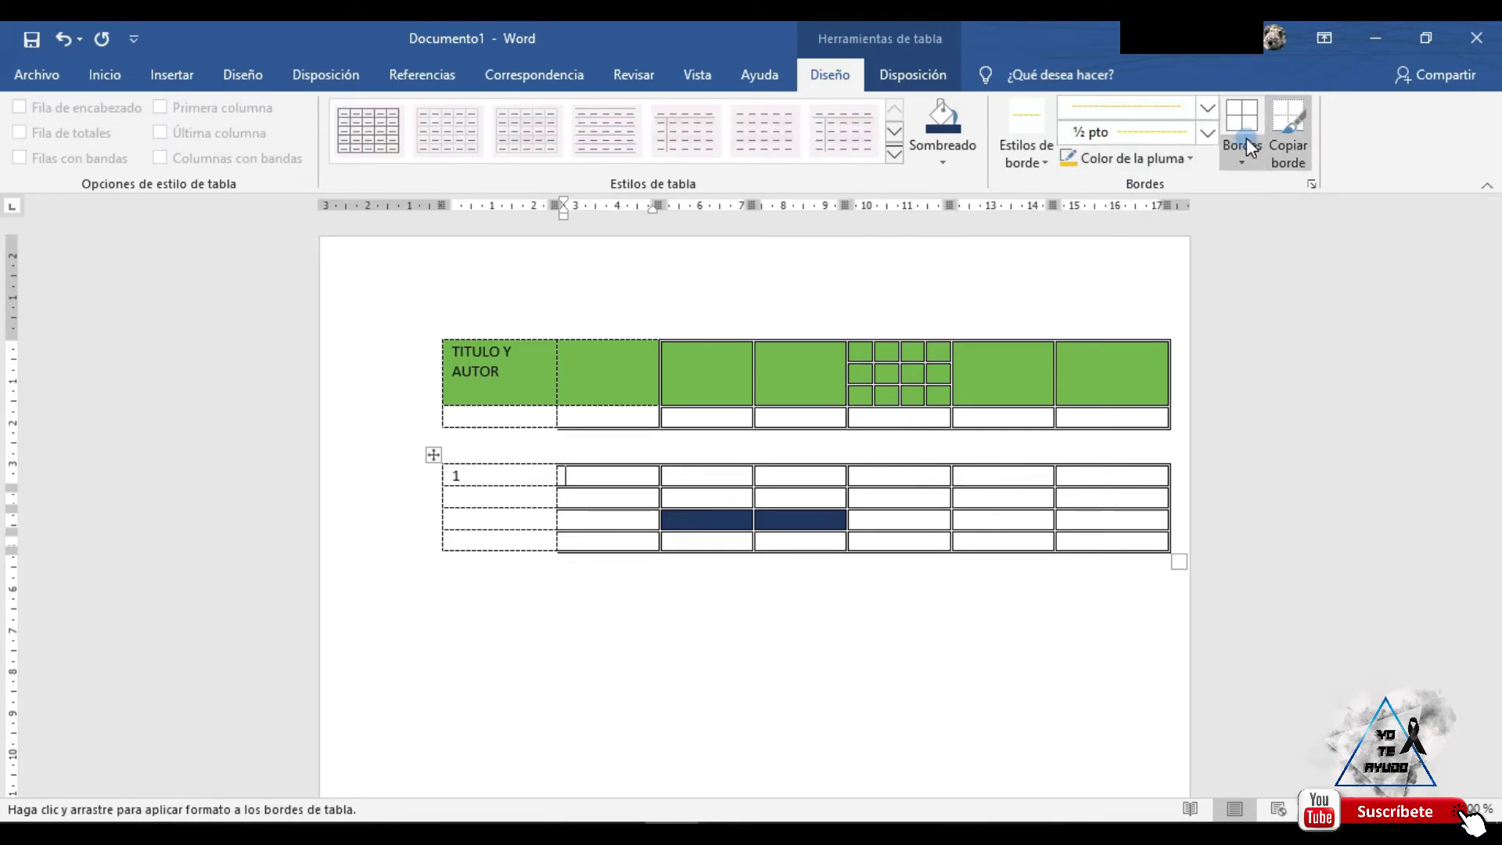
left_click(1238, 119)
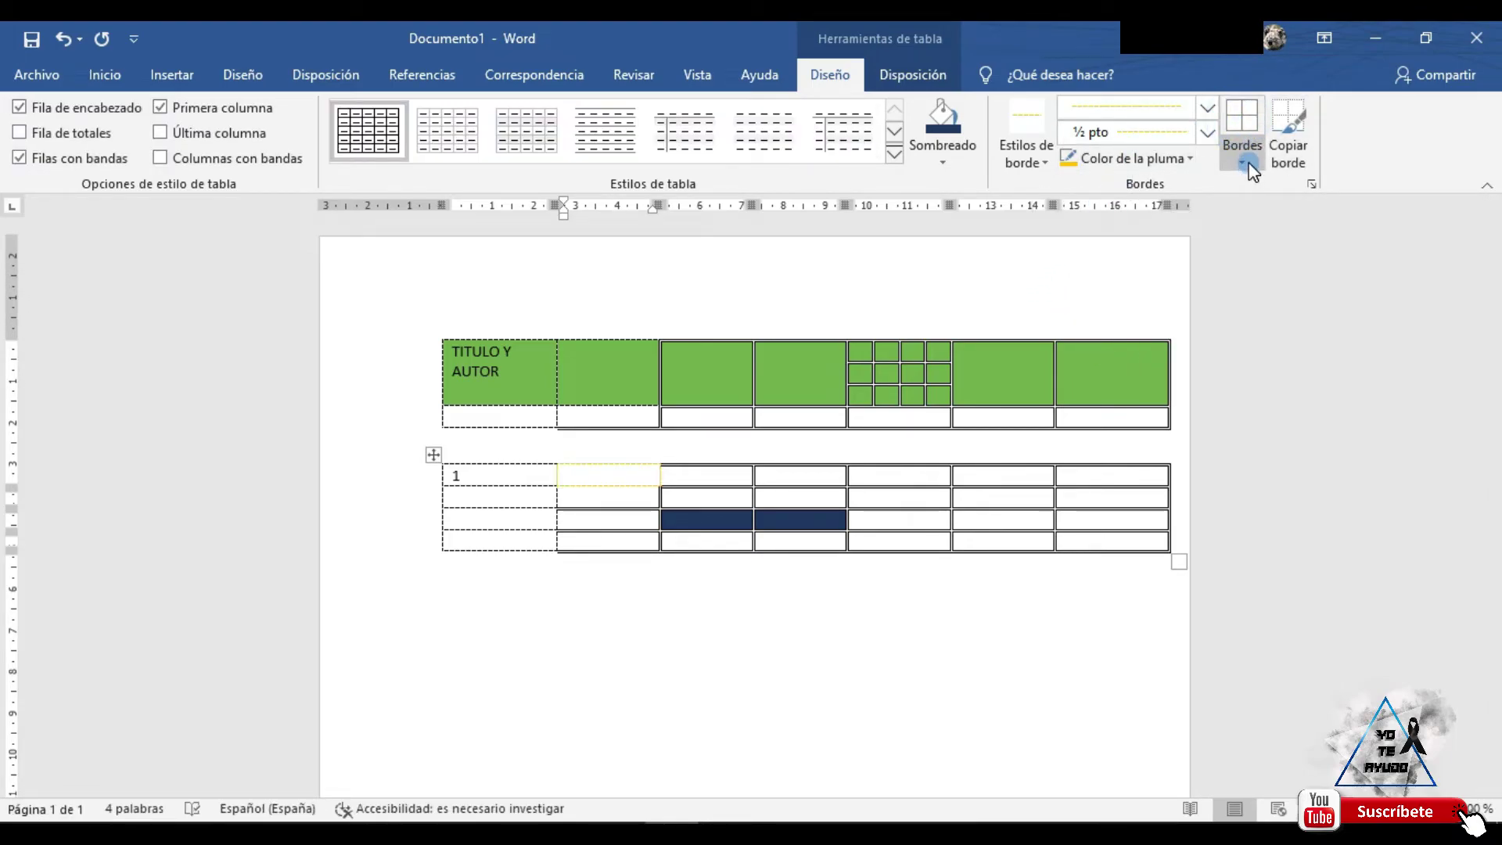
left_click(597, 474)
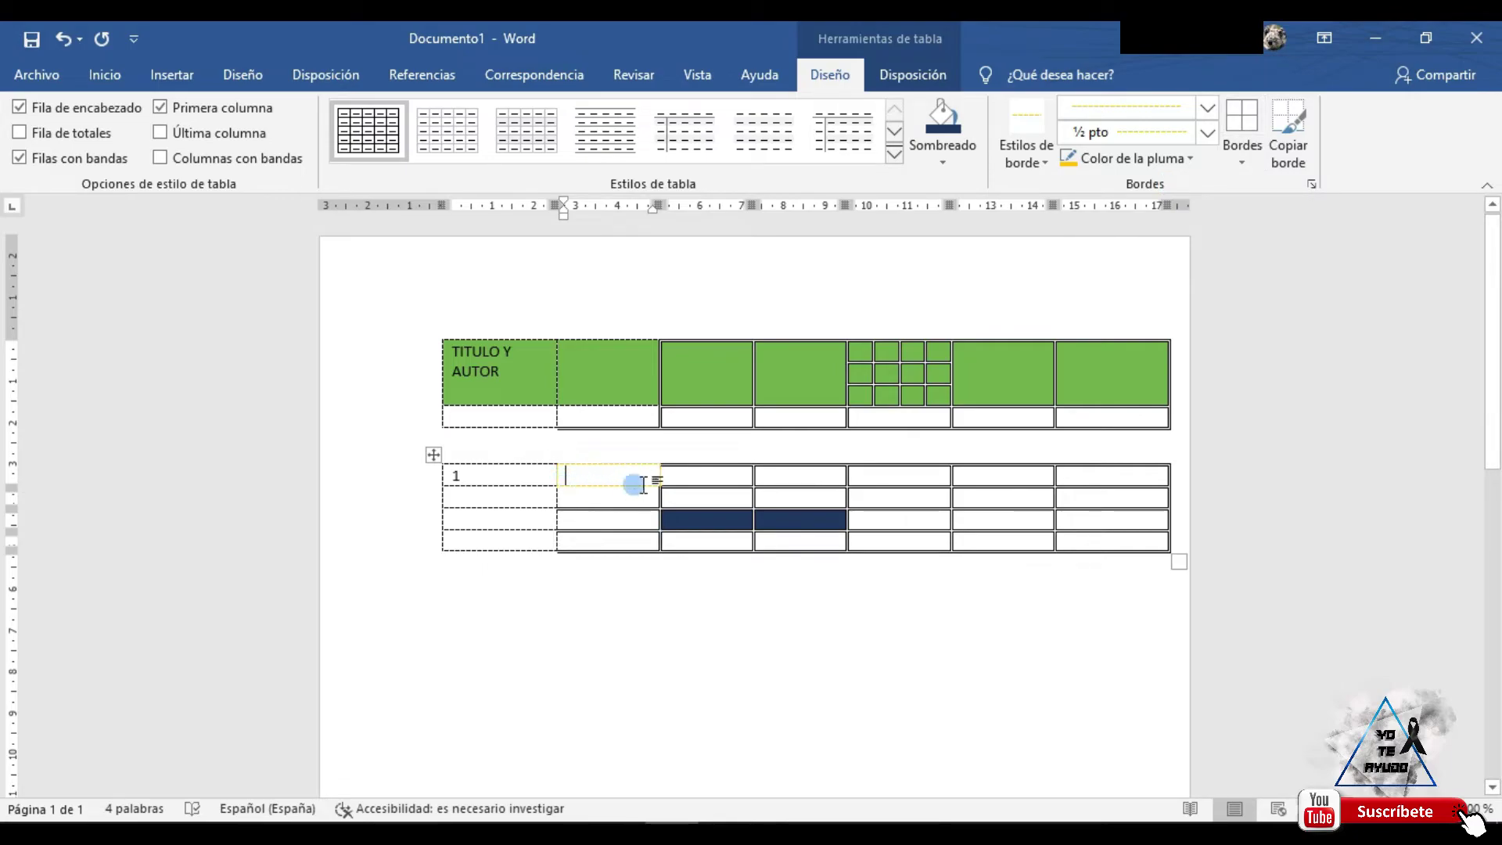
left_click(512, 478)
- Apply light-blue borders to all cells of the second table
left_click_drag(622, 478, 1098, 539)
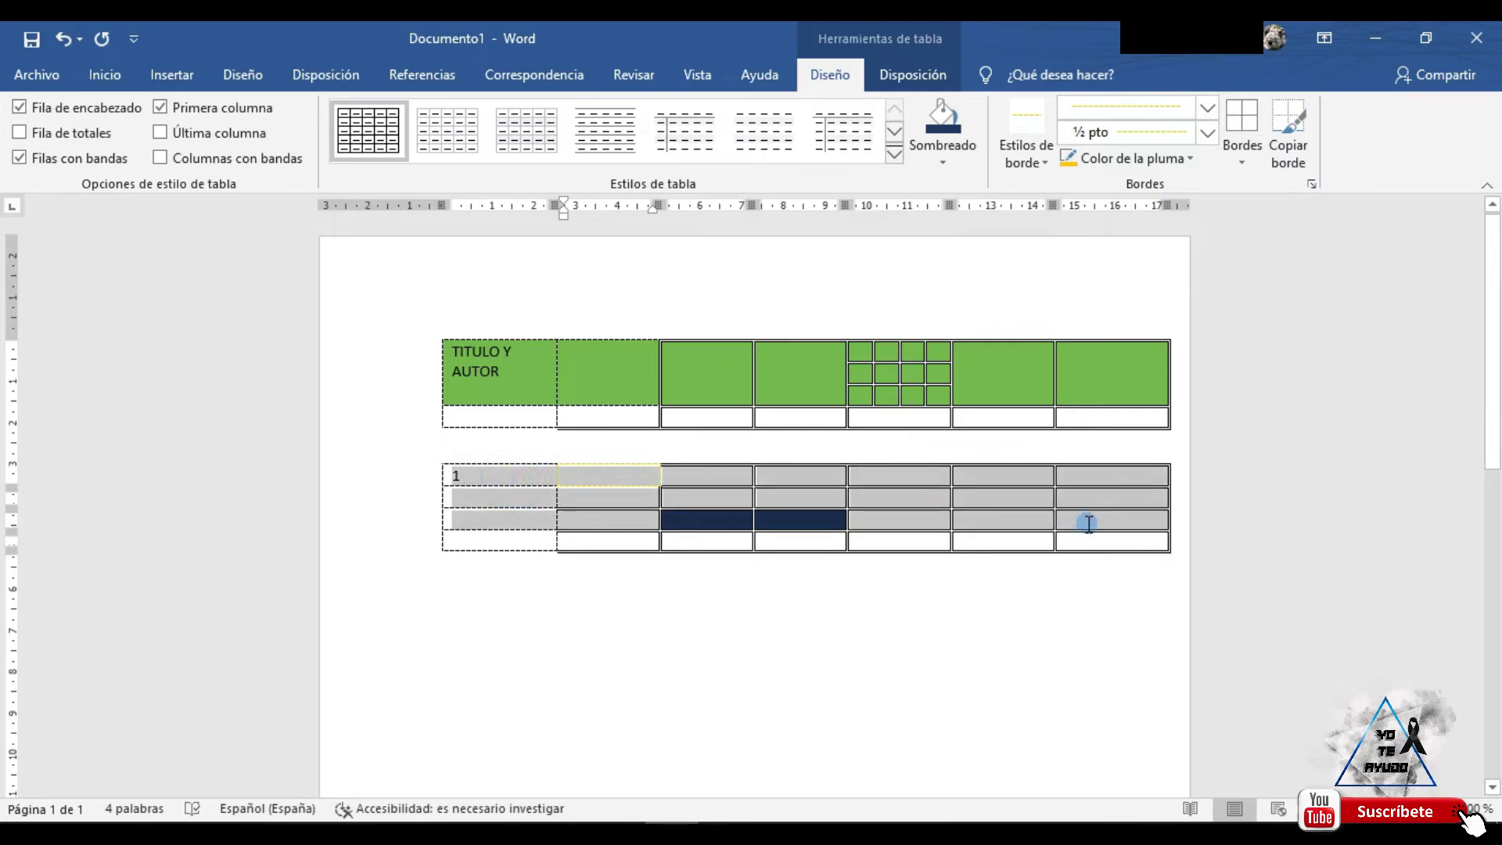
left_click(1134, 158)
left_click(1181, 356)
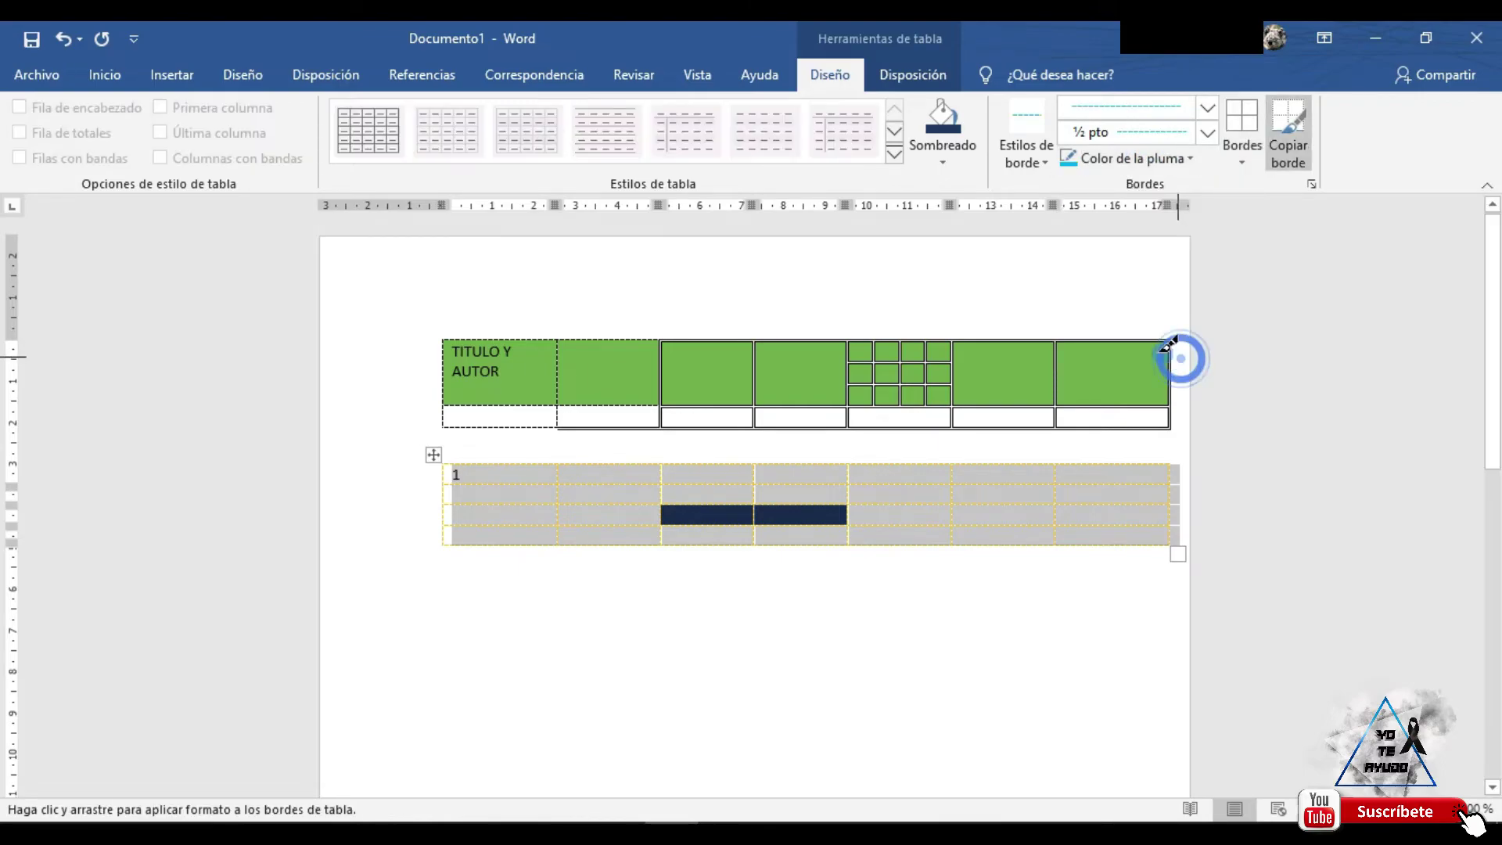
left_click(1220, 186)
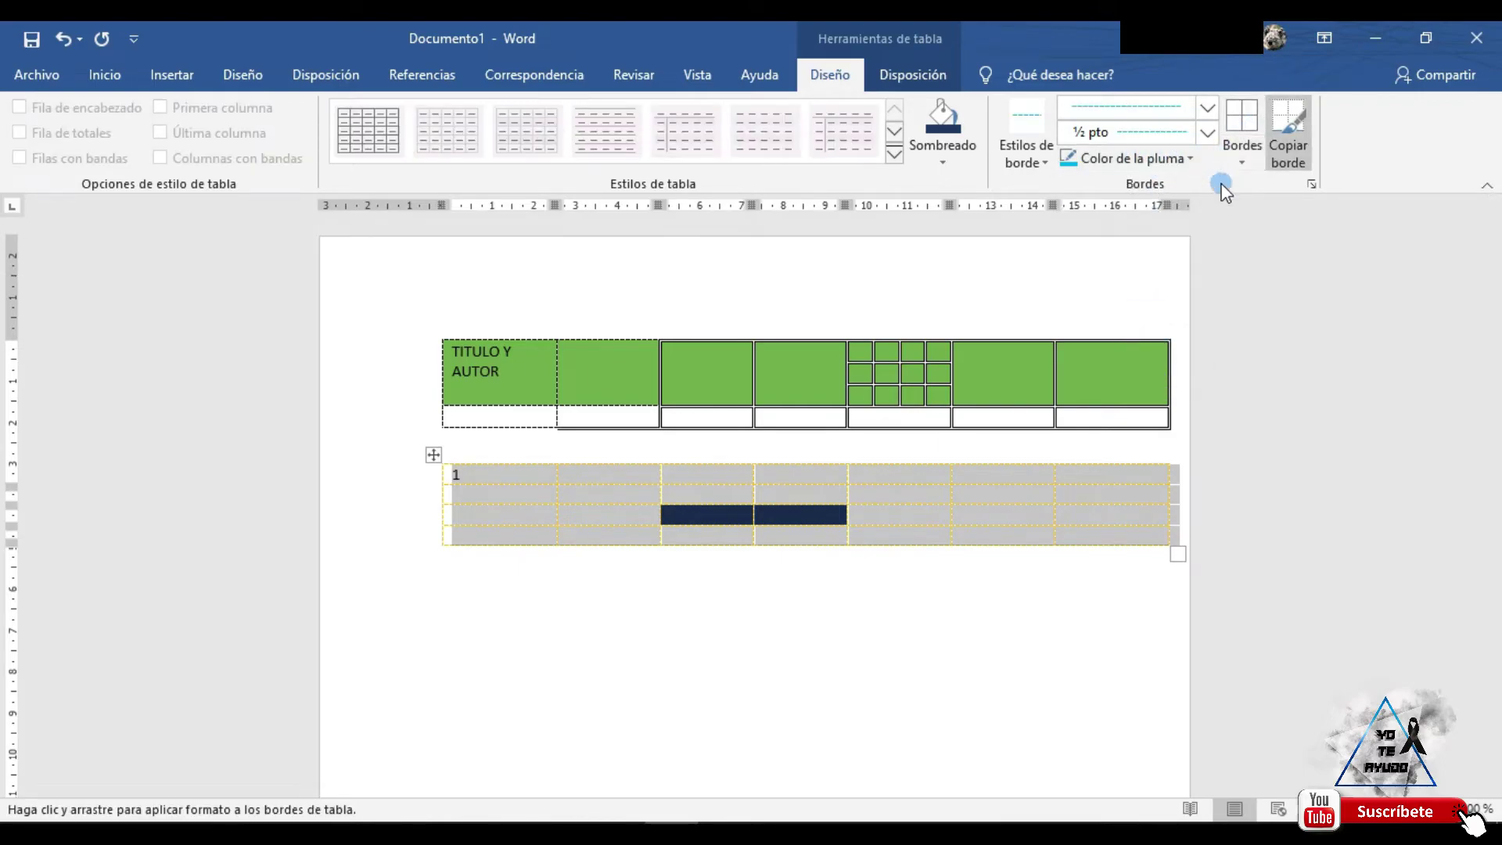
left_click(1242, 123)
left_click(1241, 124)
left_click(1242, 123)
left_click(931, 598)
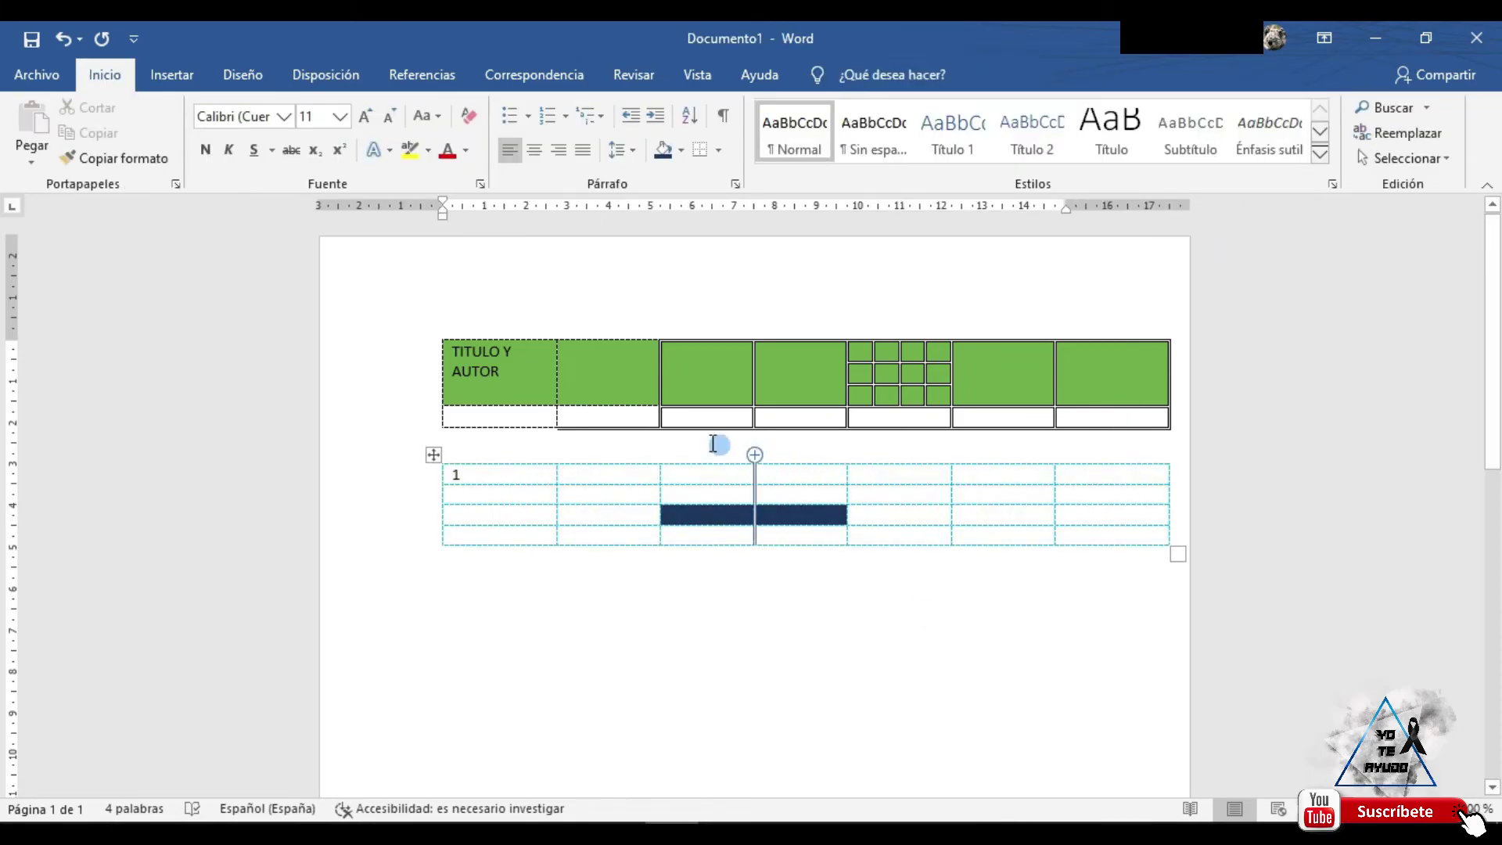
left_click(744, 501)
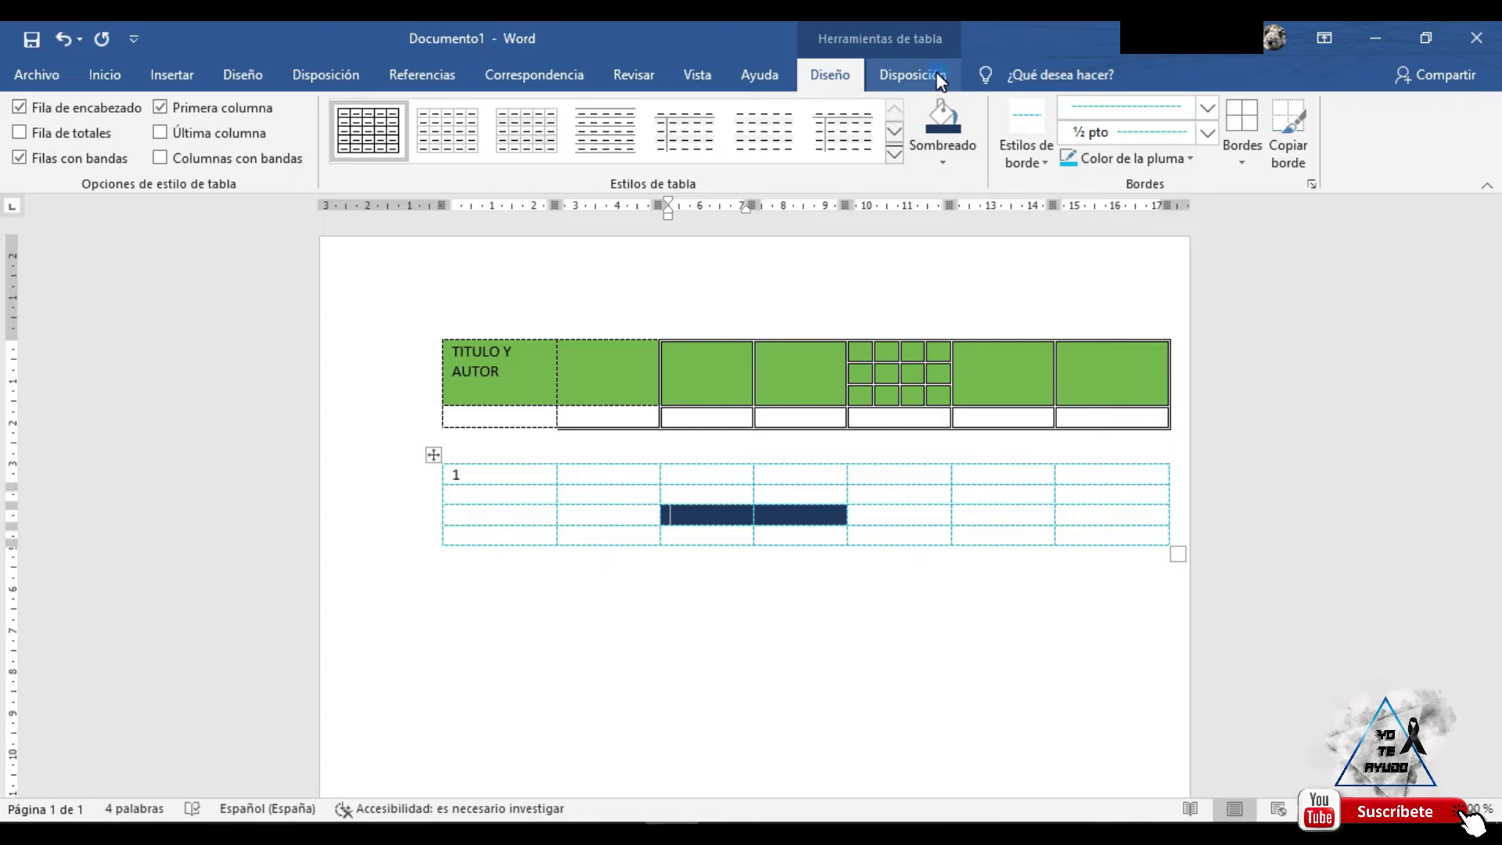
- Centre TITULO Y AUTOR in its cell, leaving the text direction horizontal
left_click(915, 74)
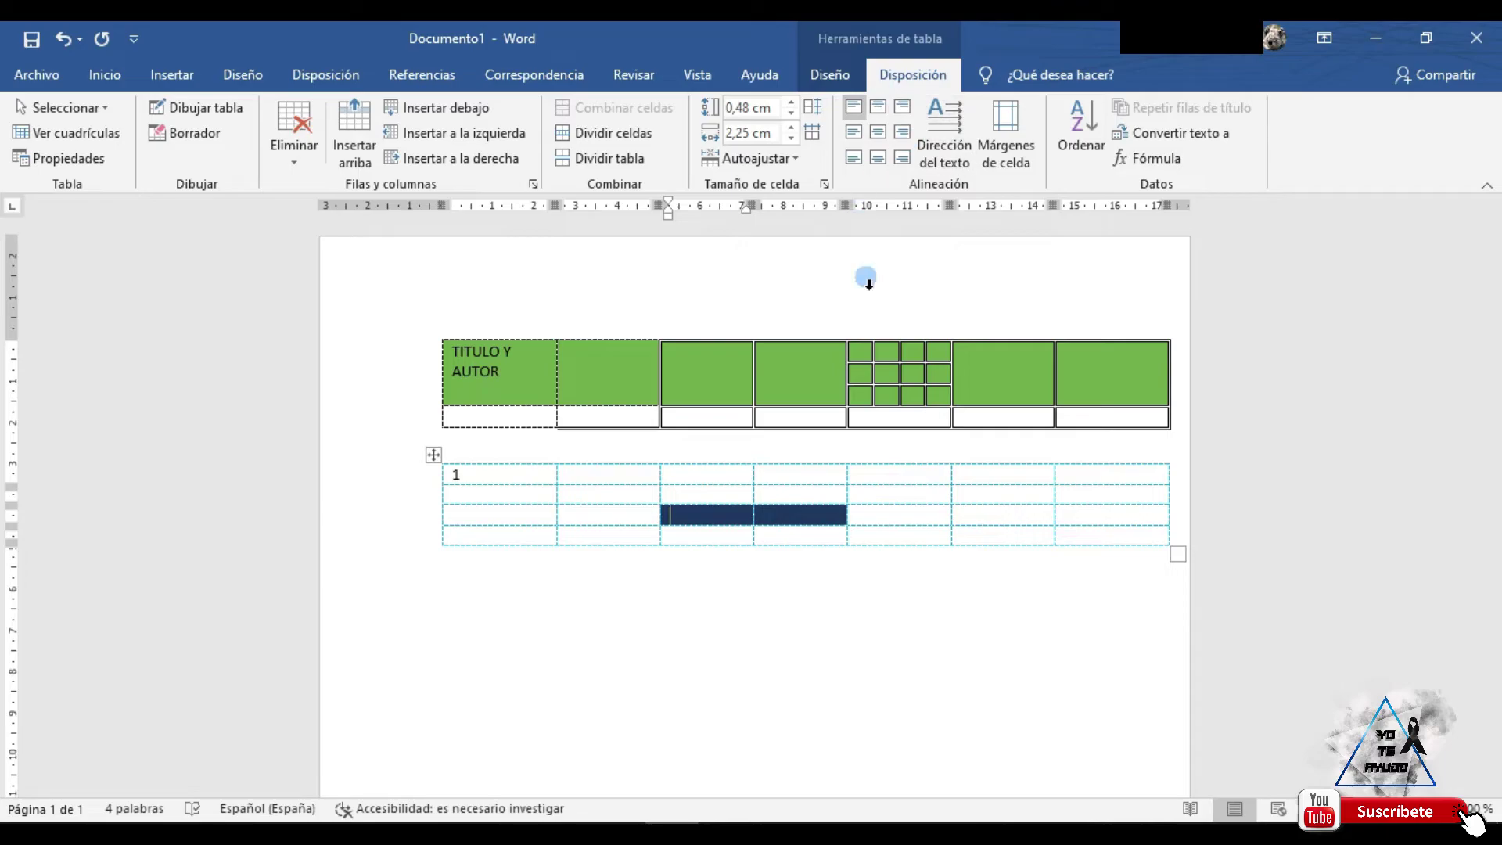
left_click(580, 385)
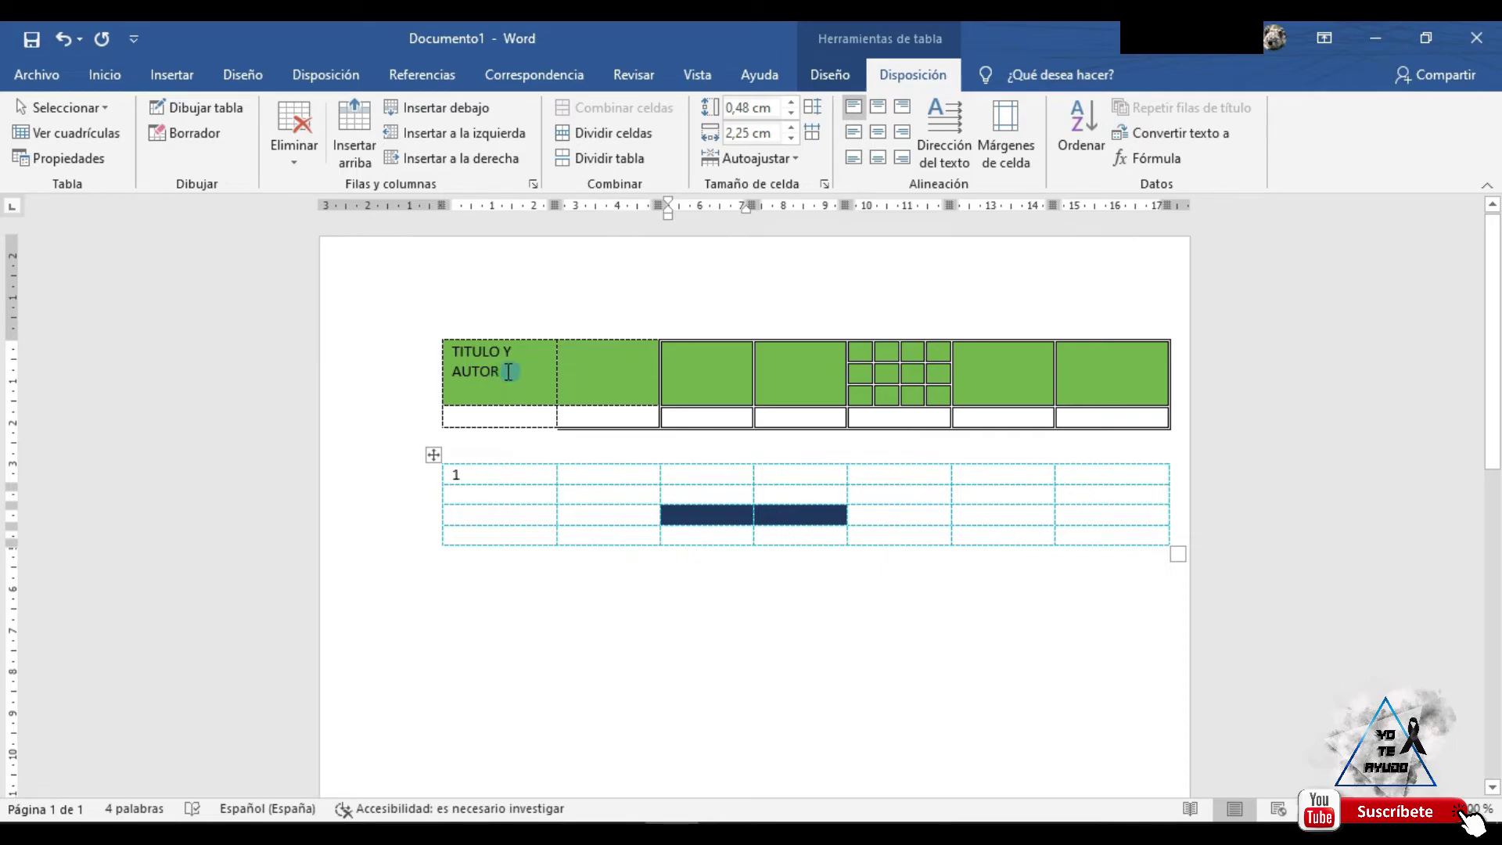
left_click(497, 369)
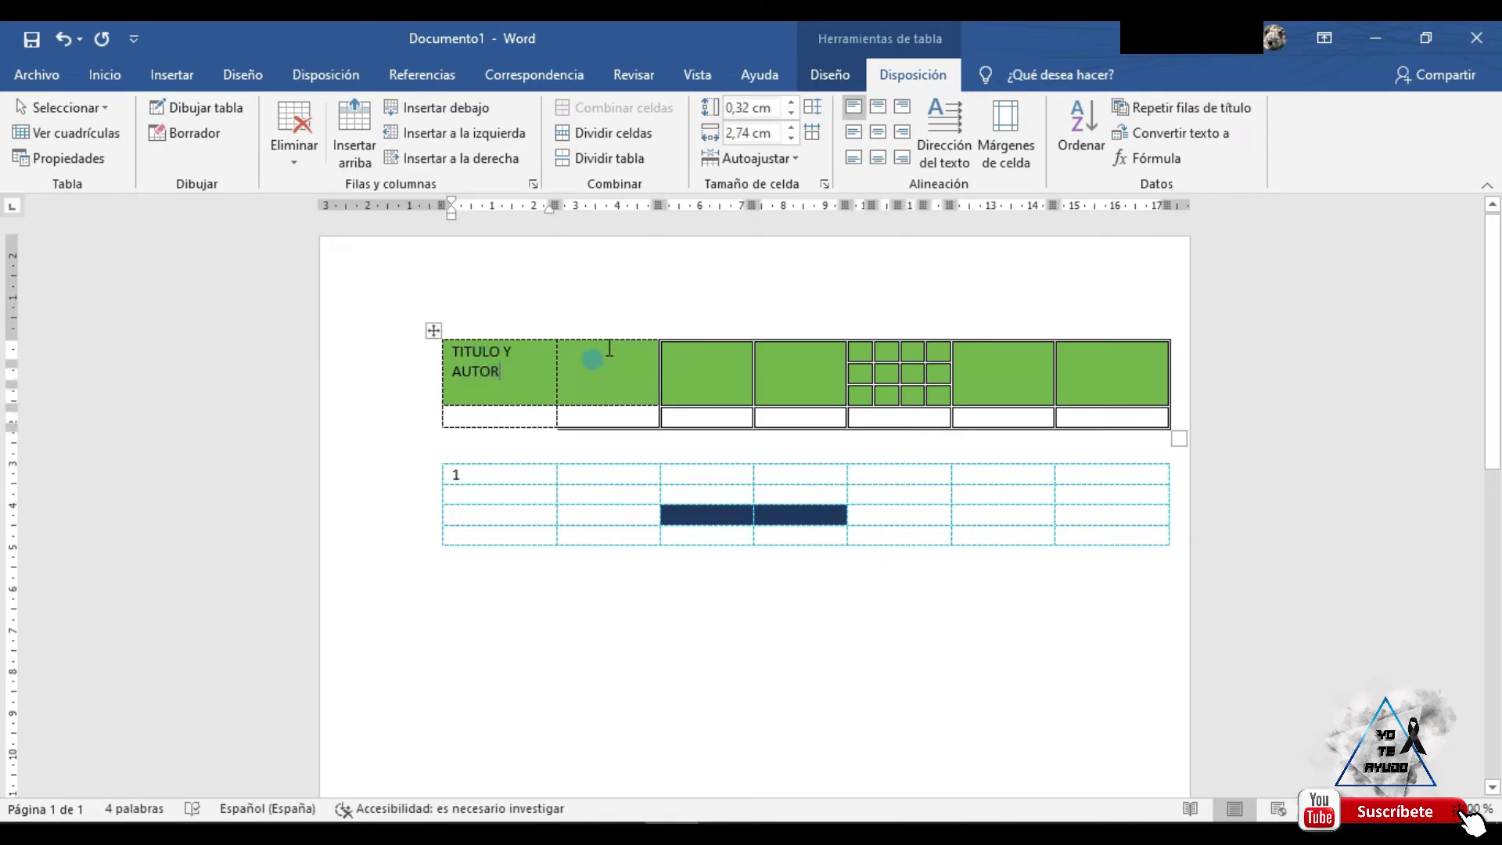
left_click(877, 135)
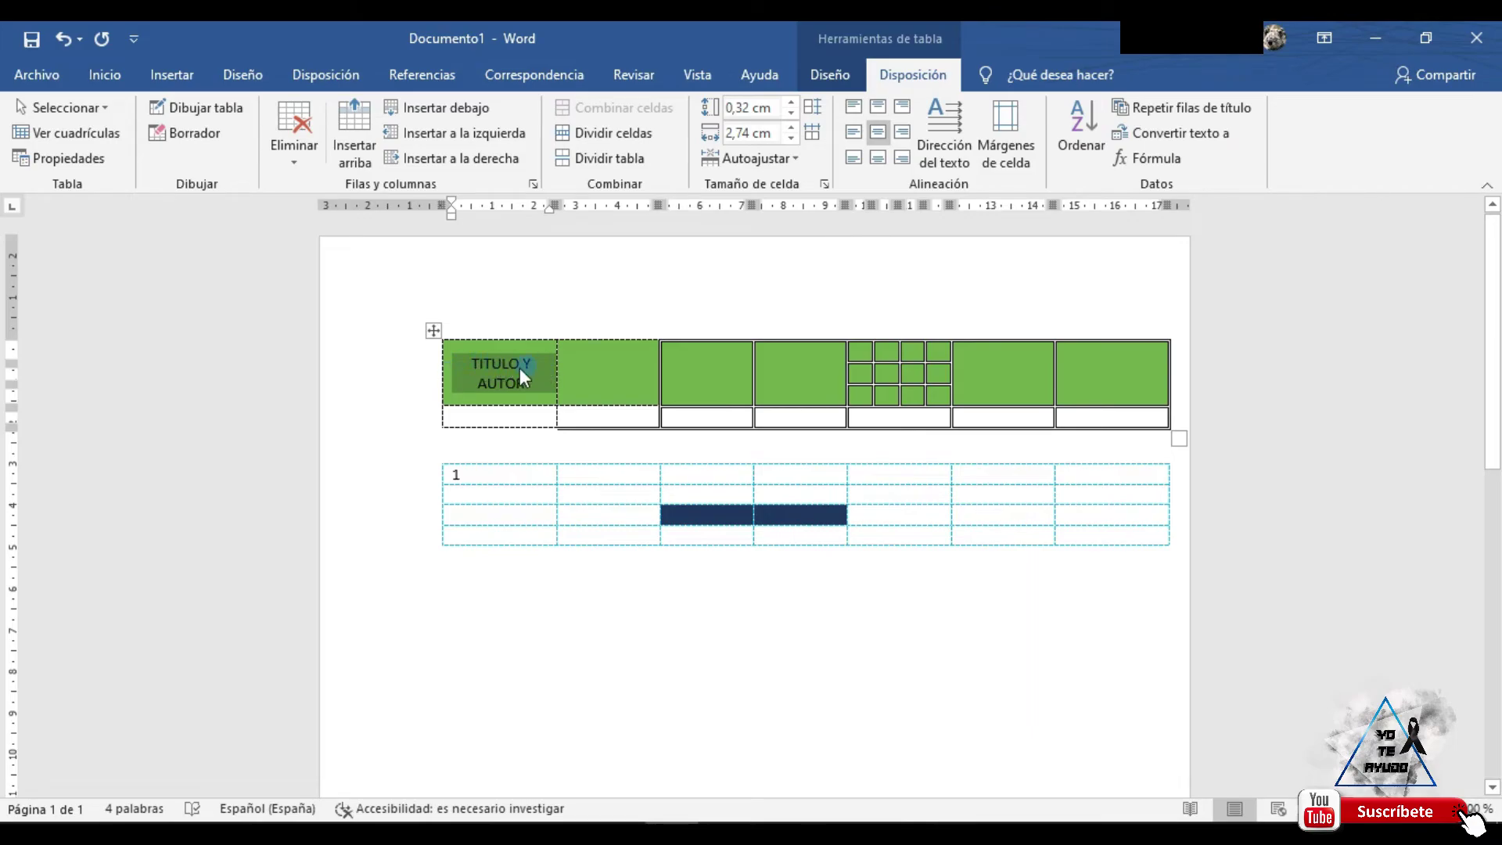
left_click(948, 129)
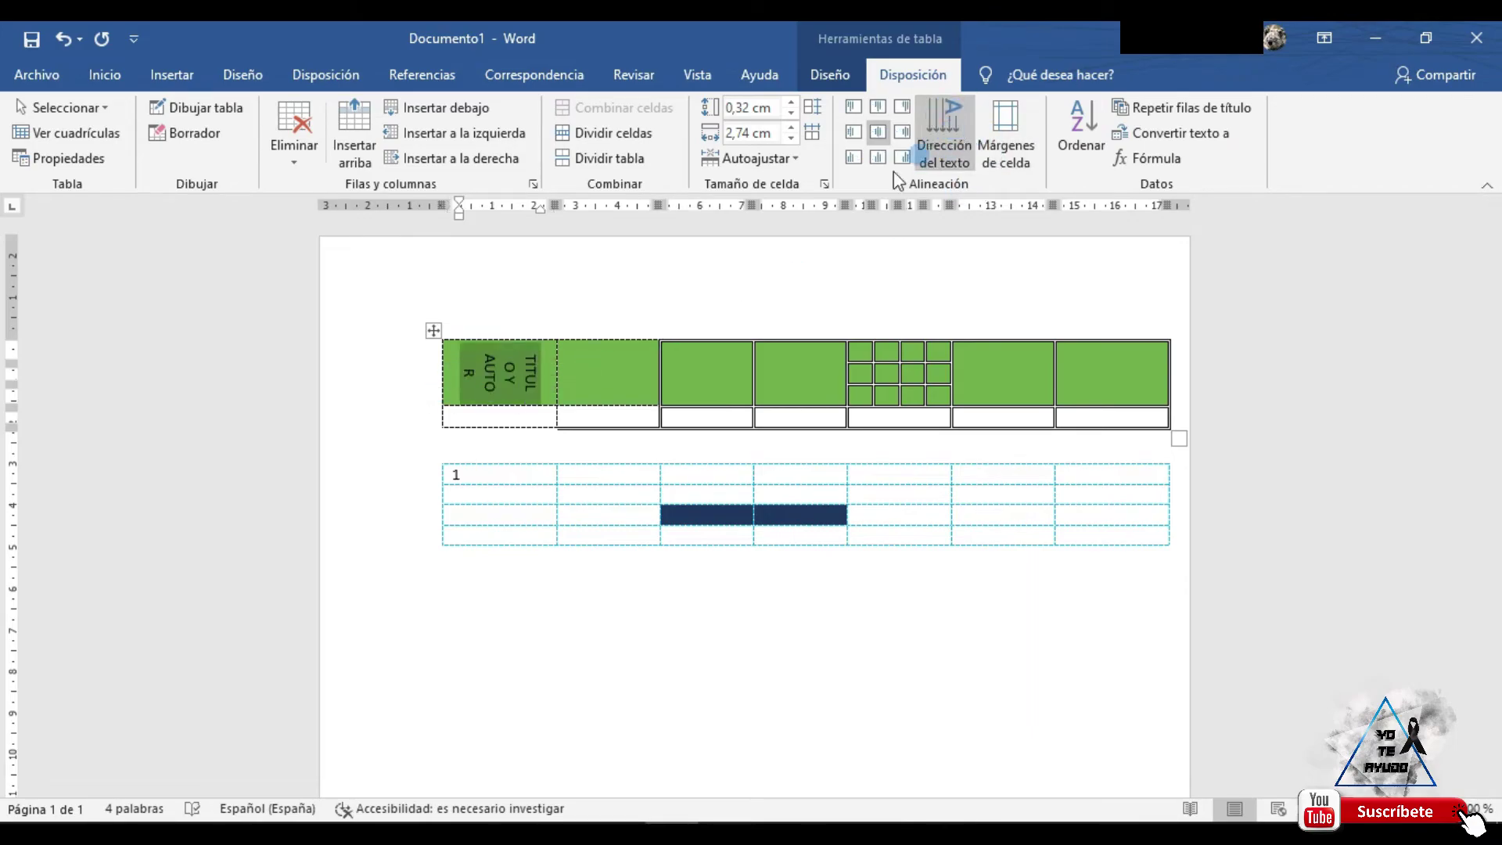
left_click(944, 133)
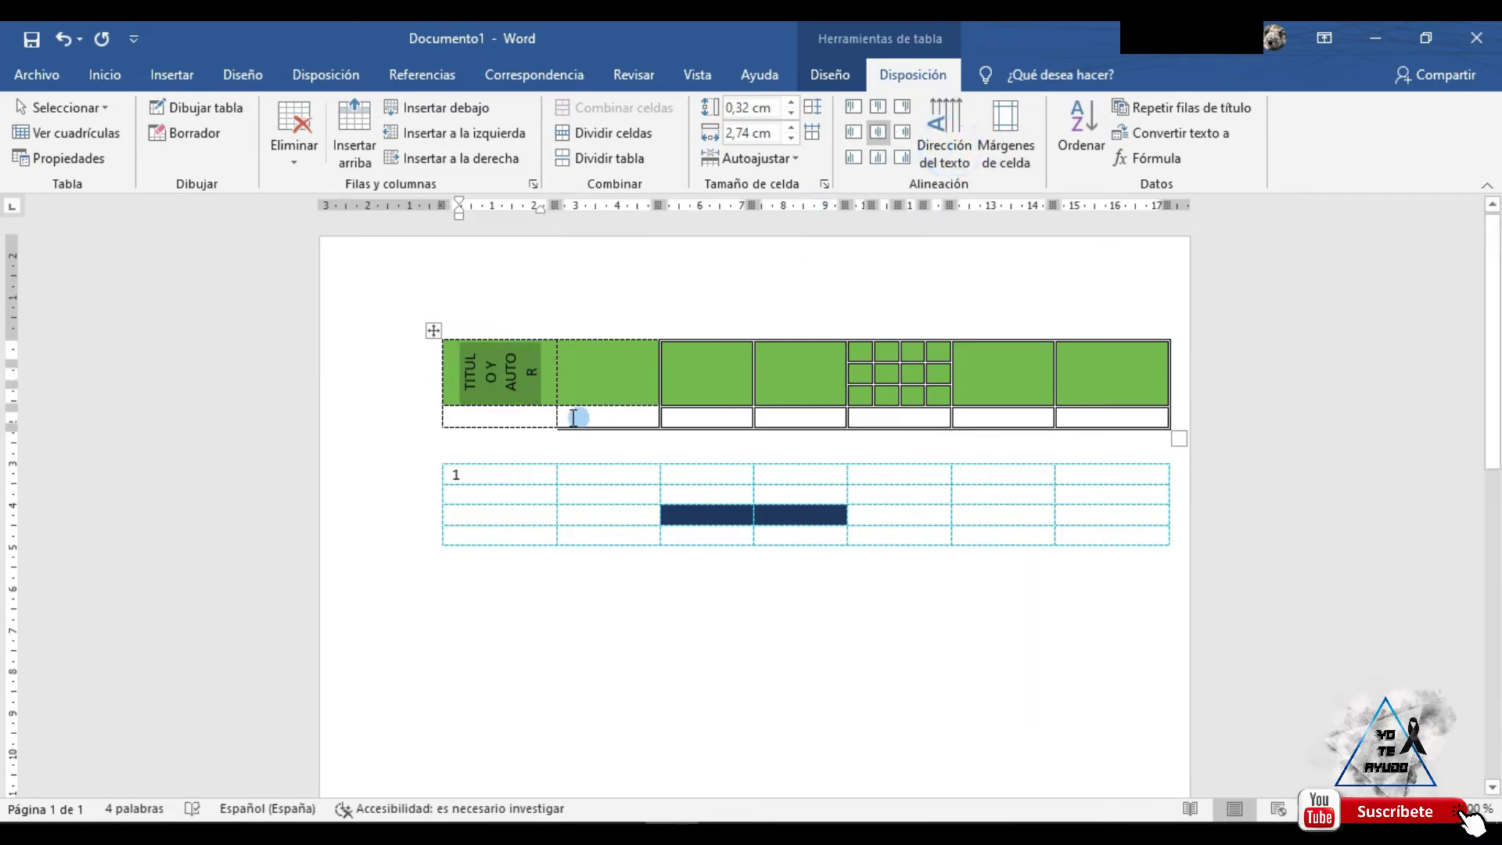
left_click(944, 133)
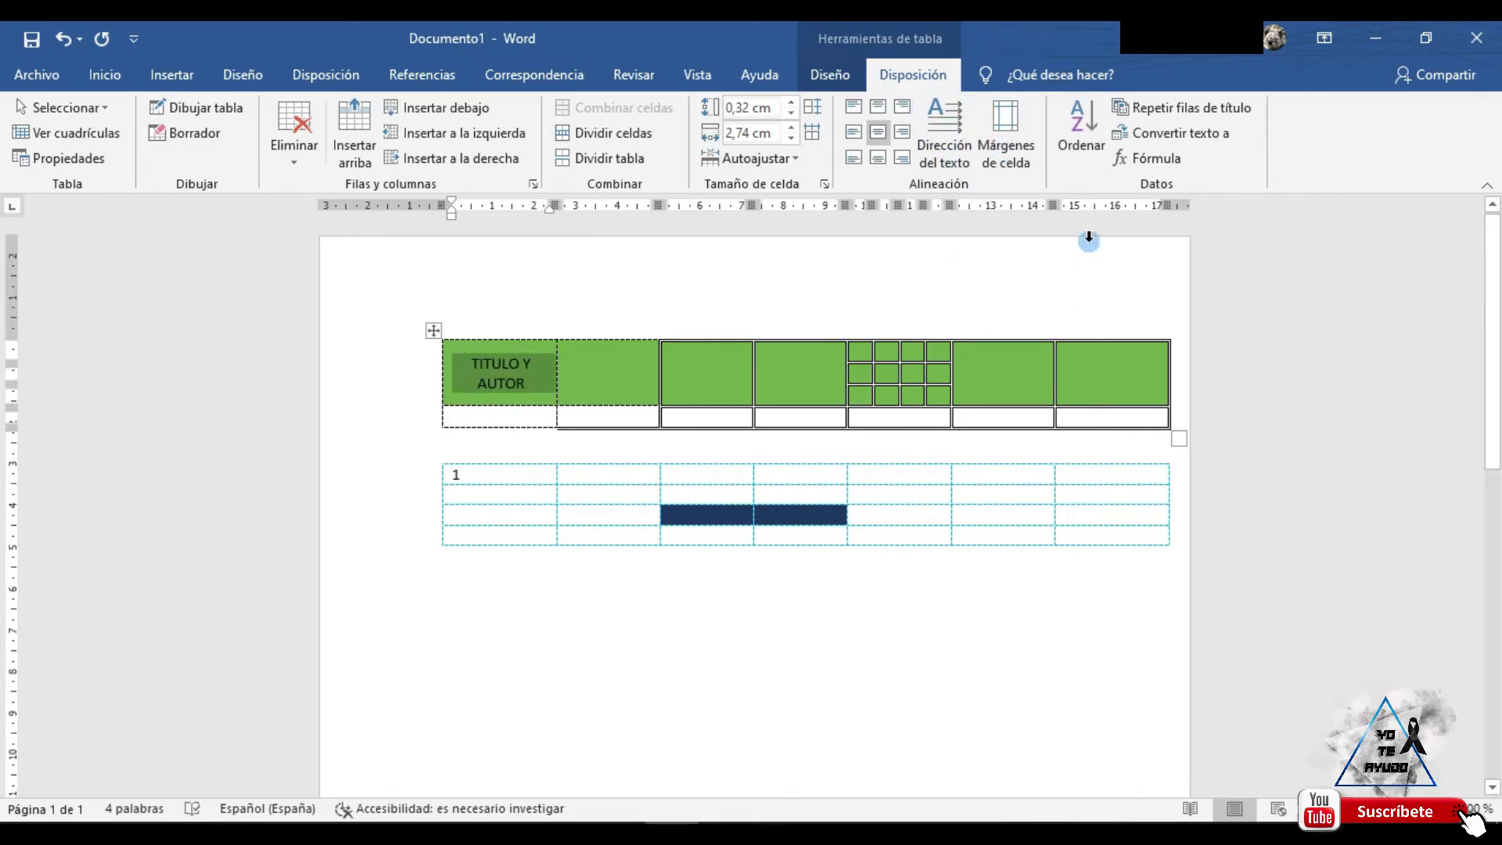
- Set the table cell margins to 0,1 cm left and 0,05 cm right
left_click(1021, 164)
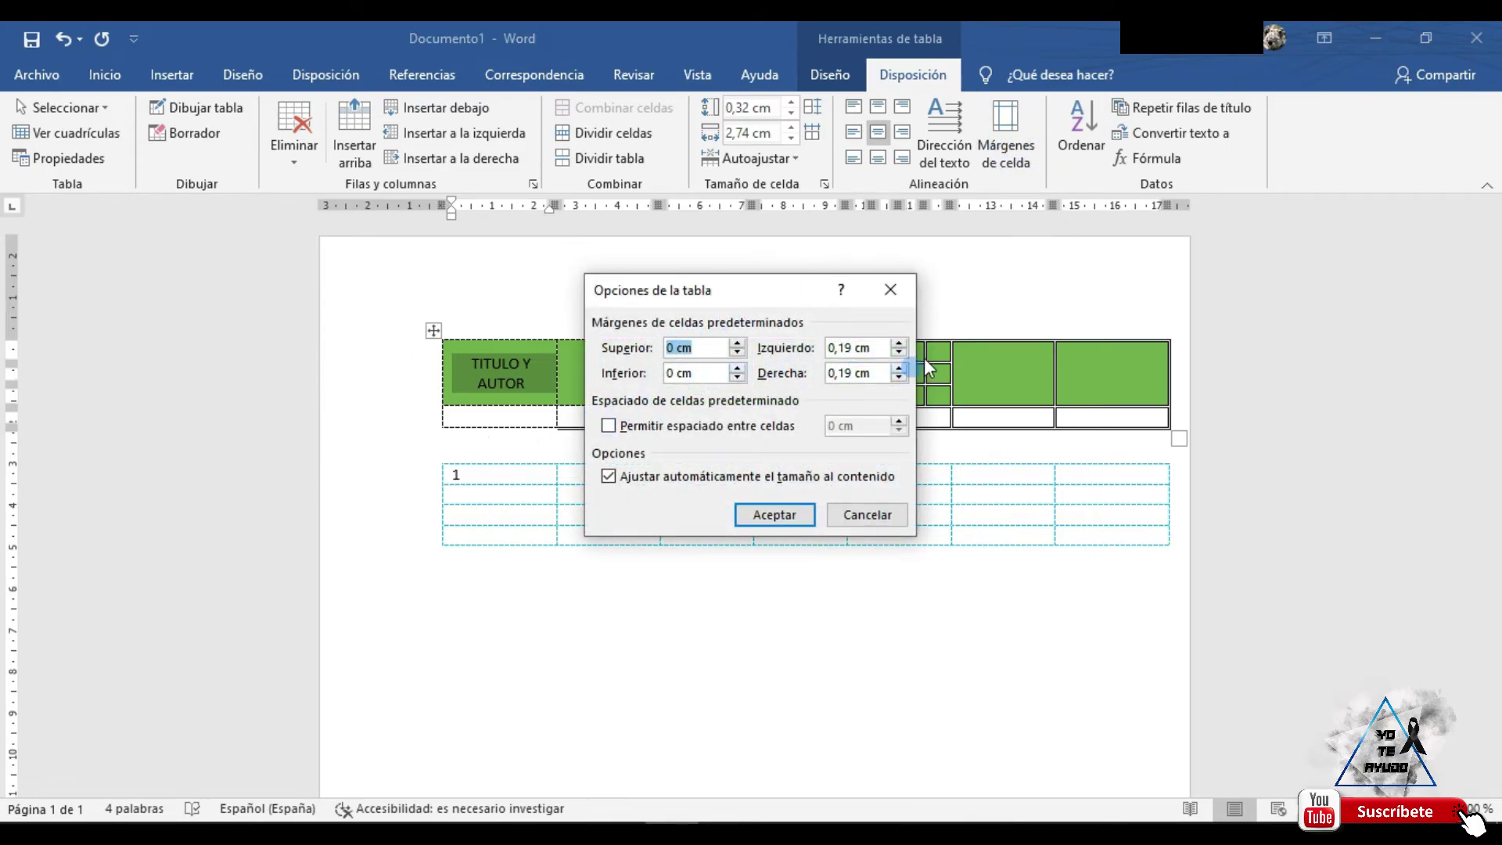
left_click(900, 353)
left_click(900, 377)
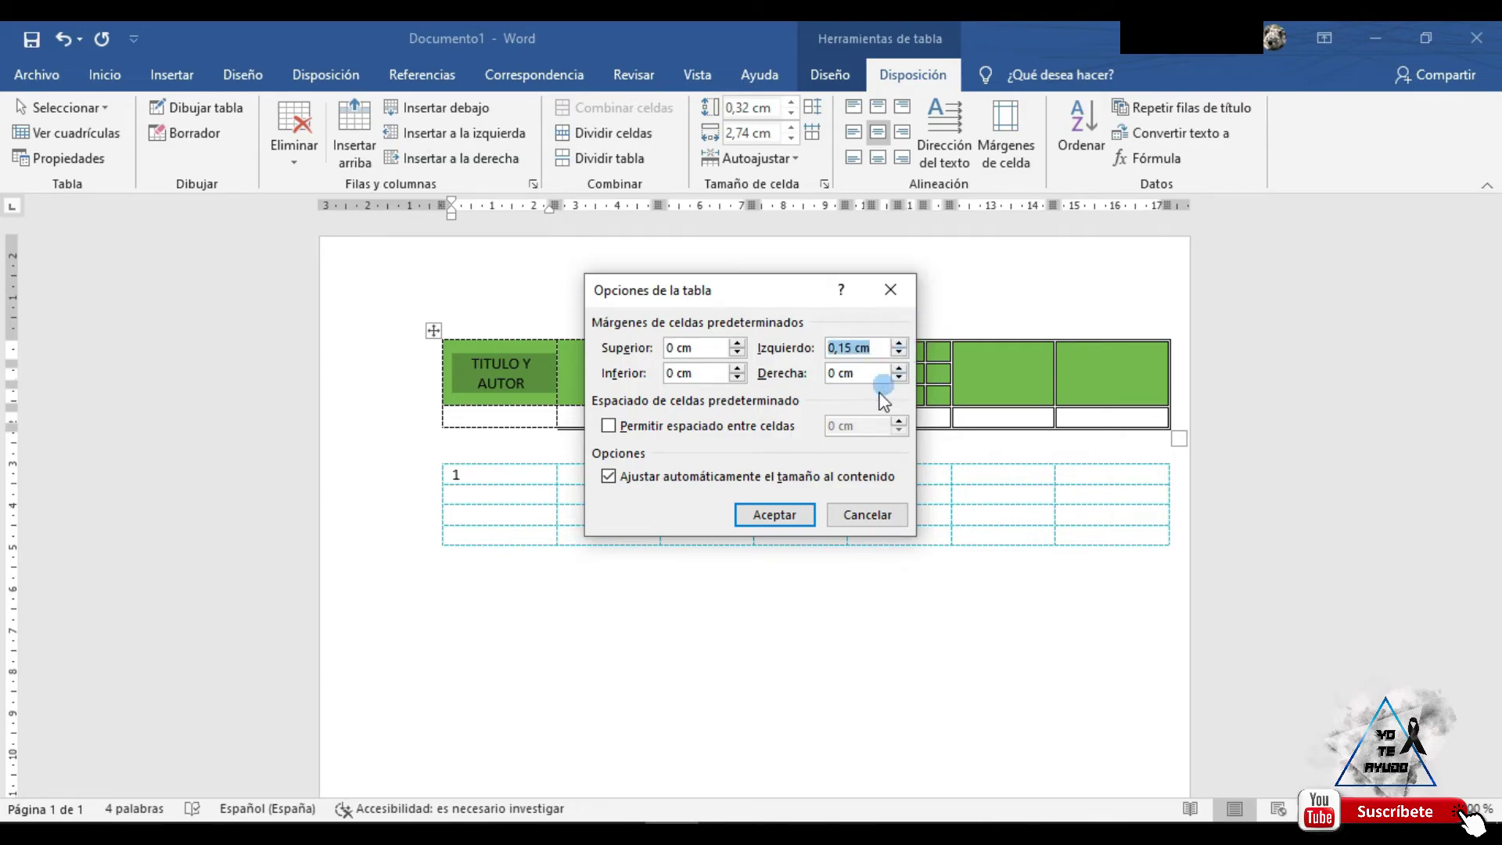
left_click(900, 353)
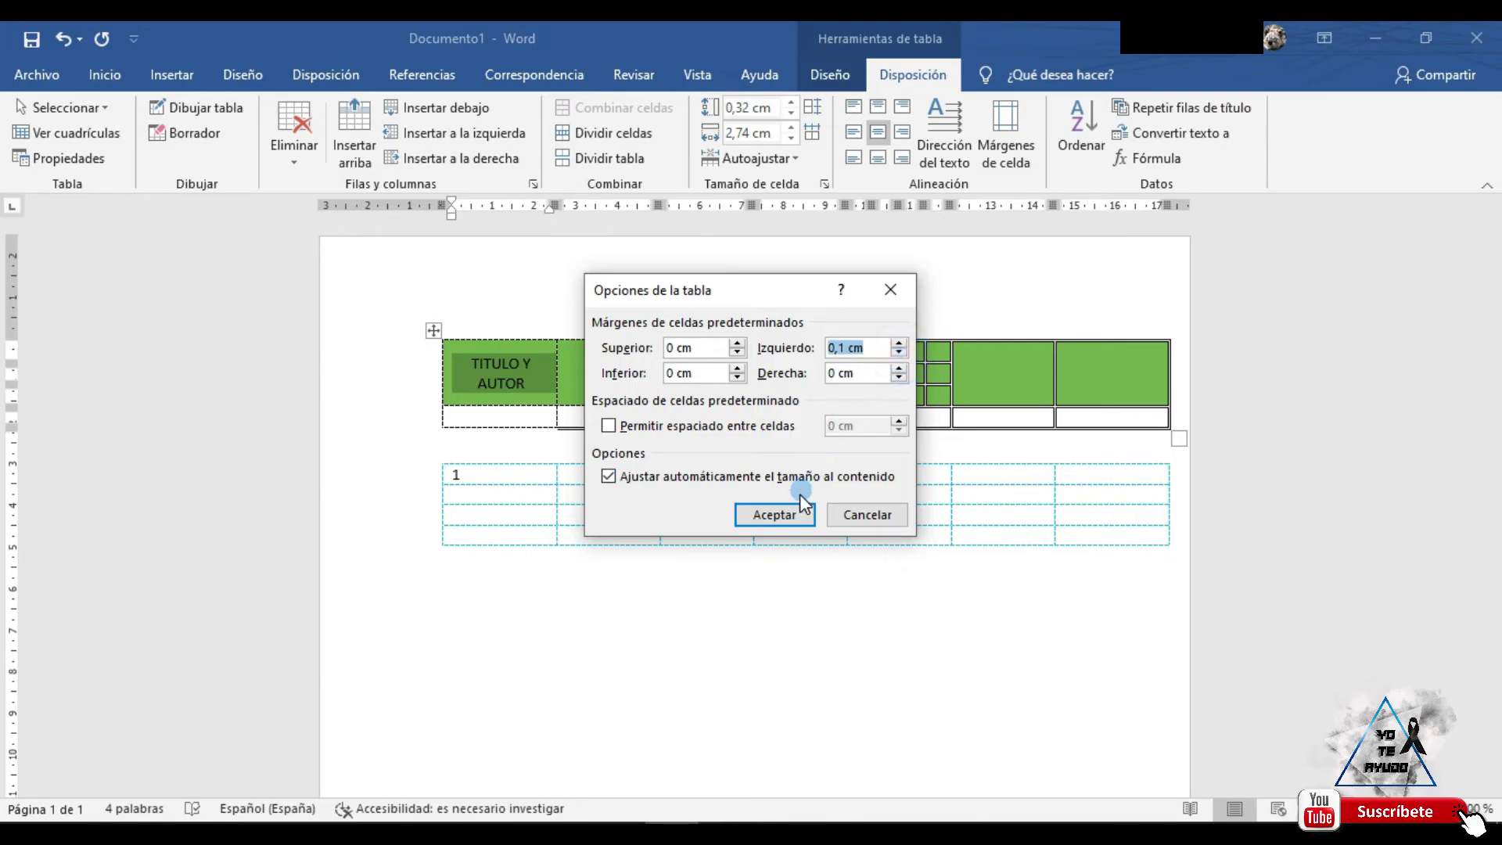
left_click(899, 377)
left_click(899, 368)
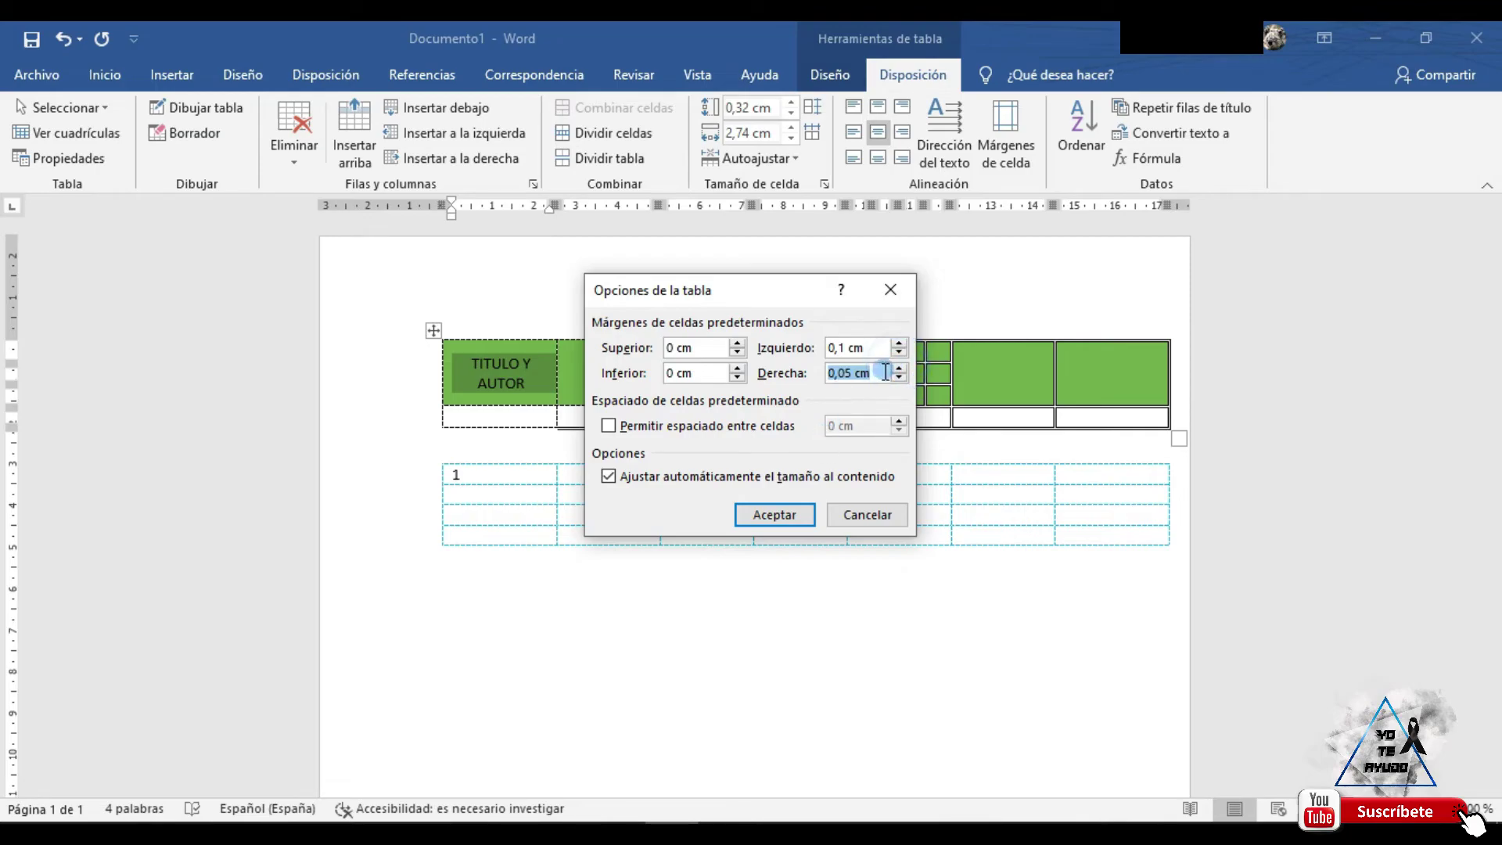
left_click(899, 368)
left_click(800, 509)
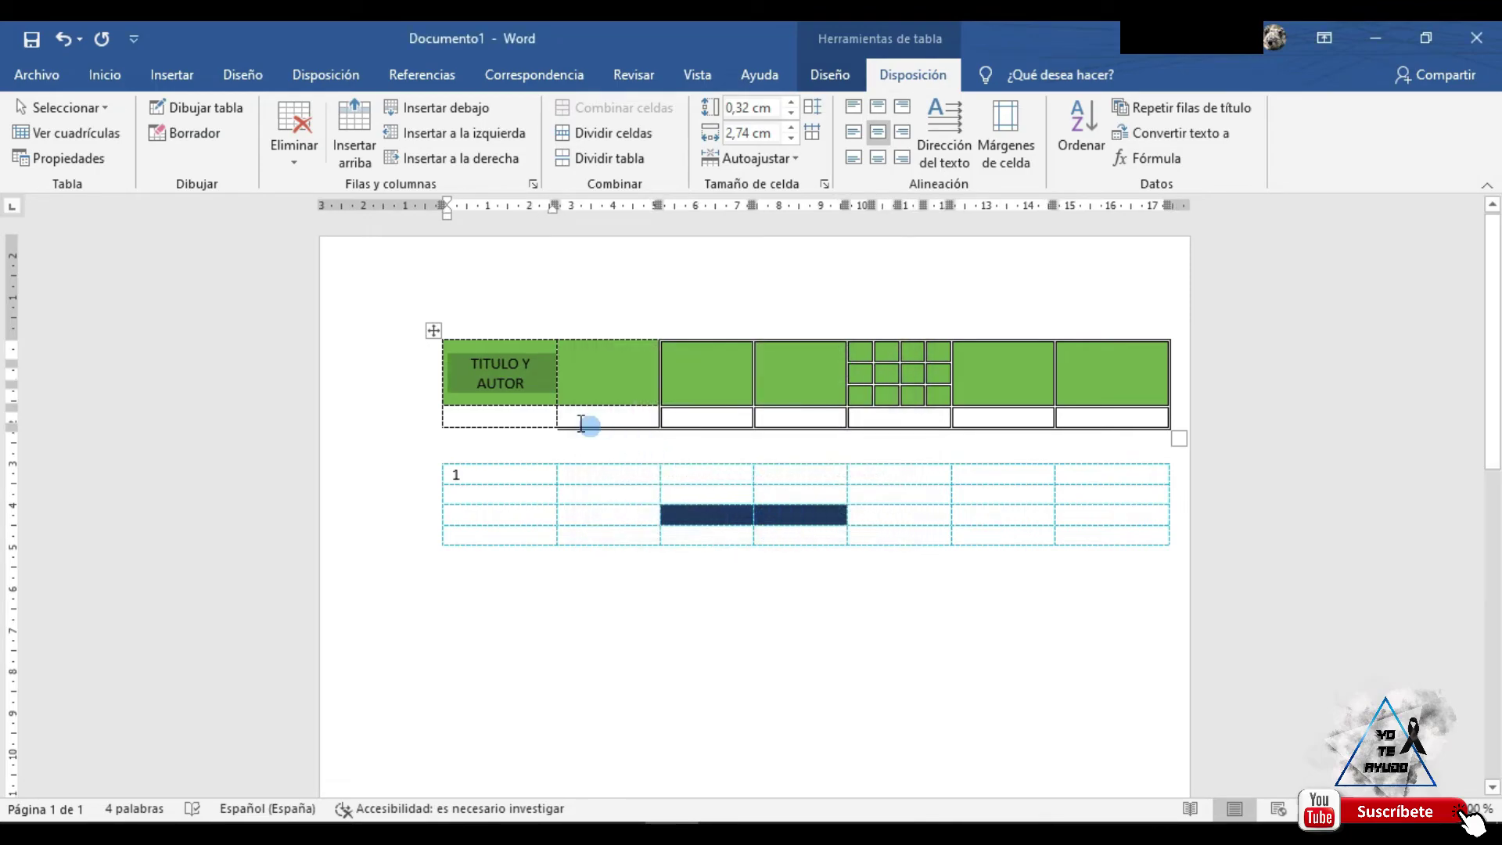
left_click(428, 413)
- Apply the yellow grid table style, with gold header and banded rows, to the second table
left_click(470, 401)
left_click(825, 65)
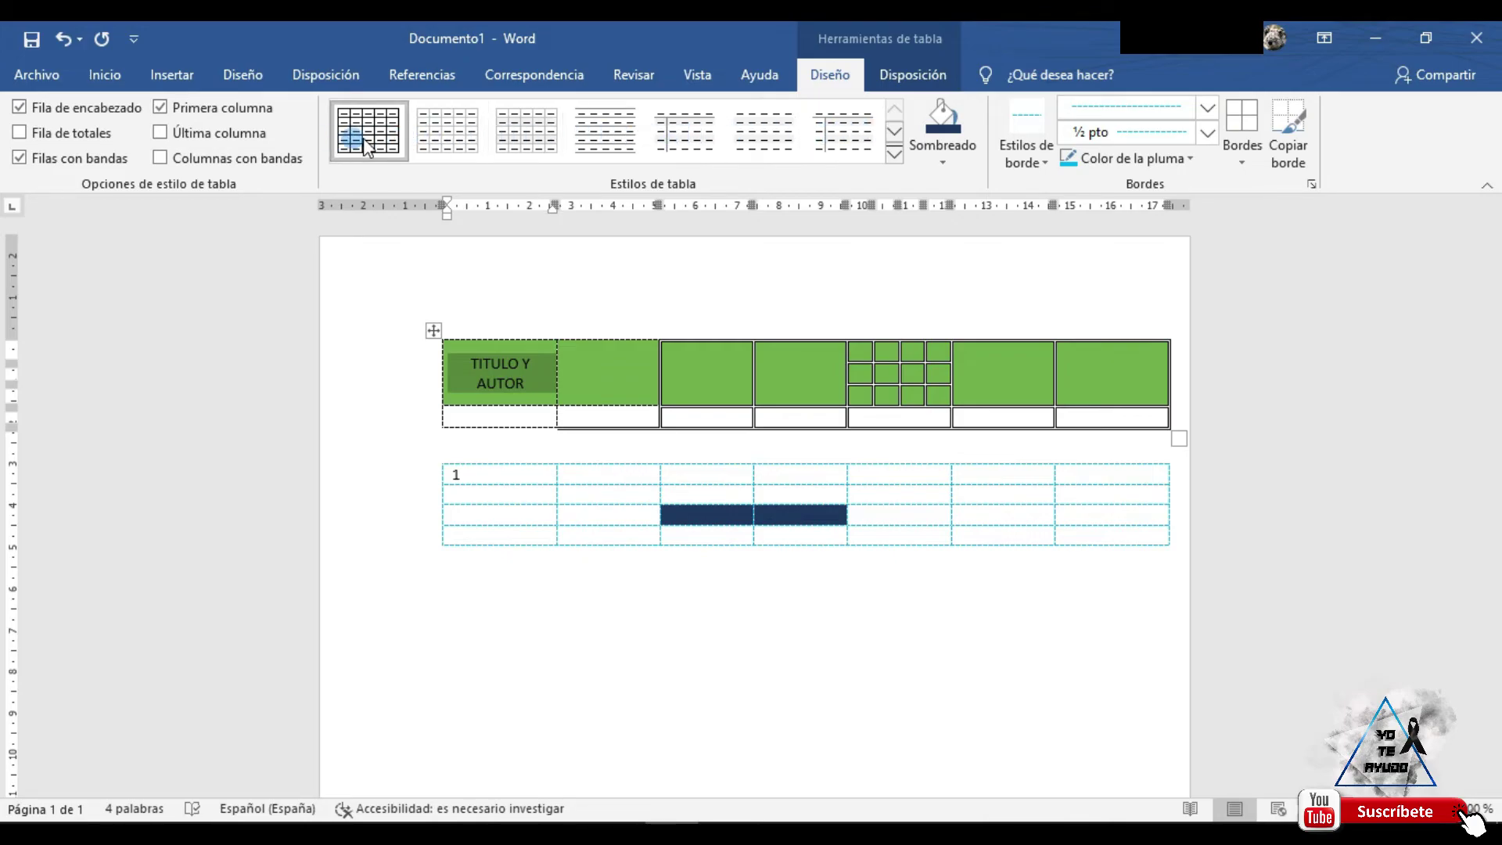
left_click(894, 131)
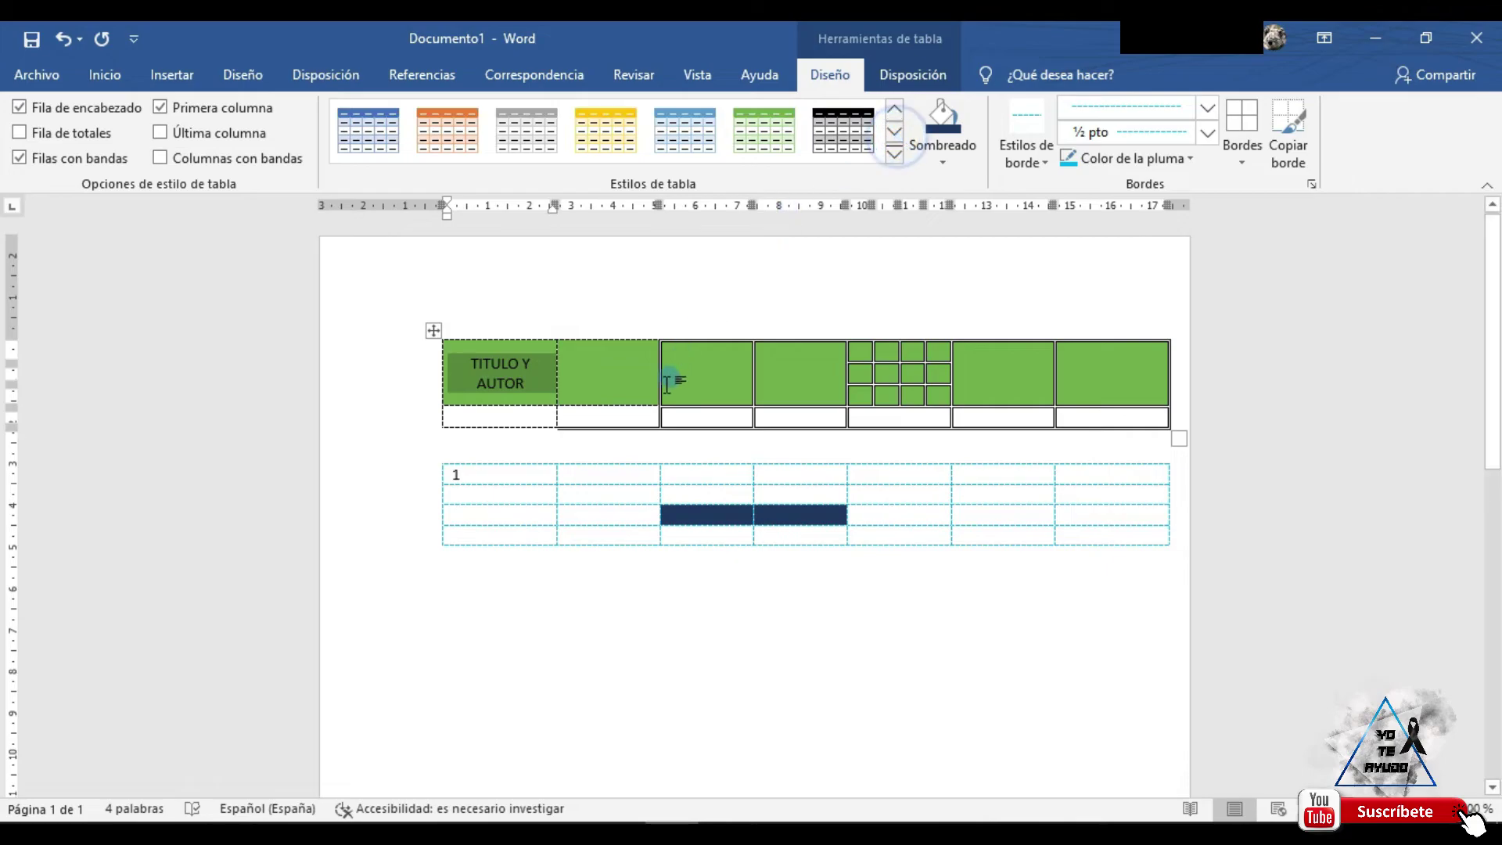
left_click(464, 478)
left_click_drag(465, 477, 630, 486)
left_click_drag(1016, 506, 1126, 523)
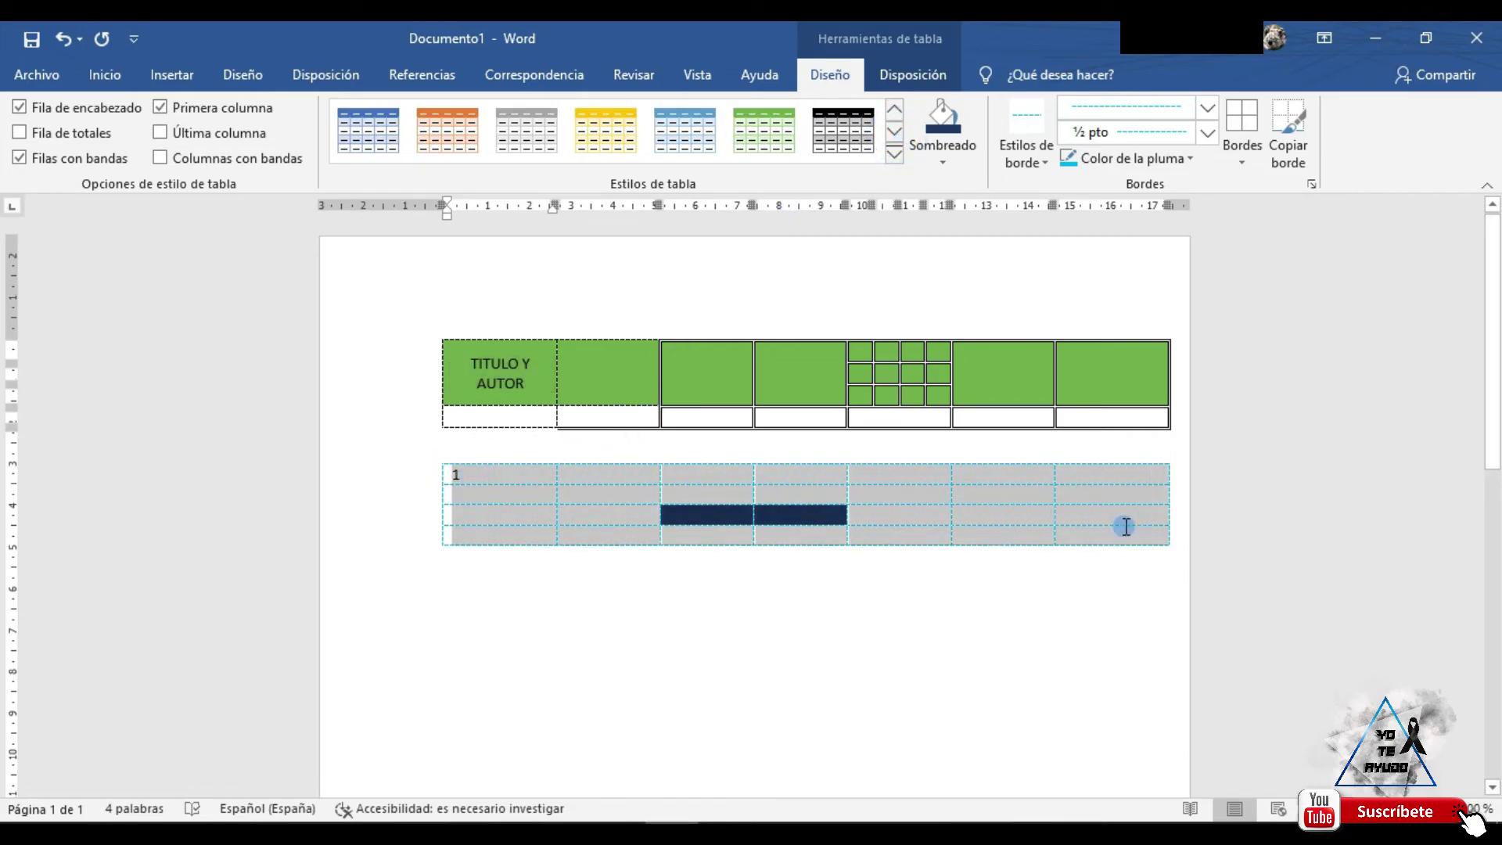
left_click(604, 128)
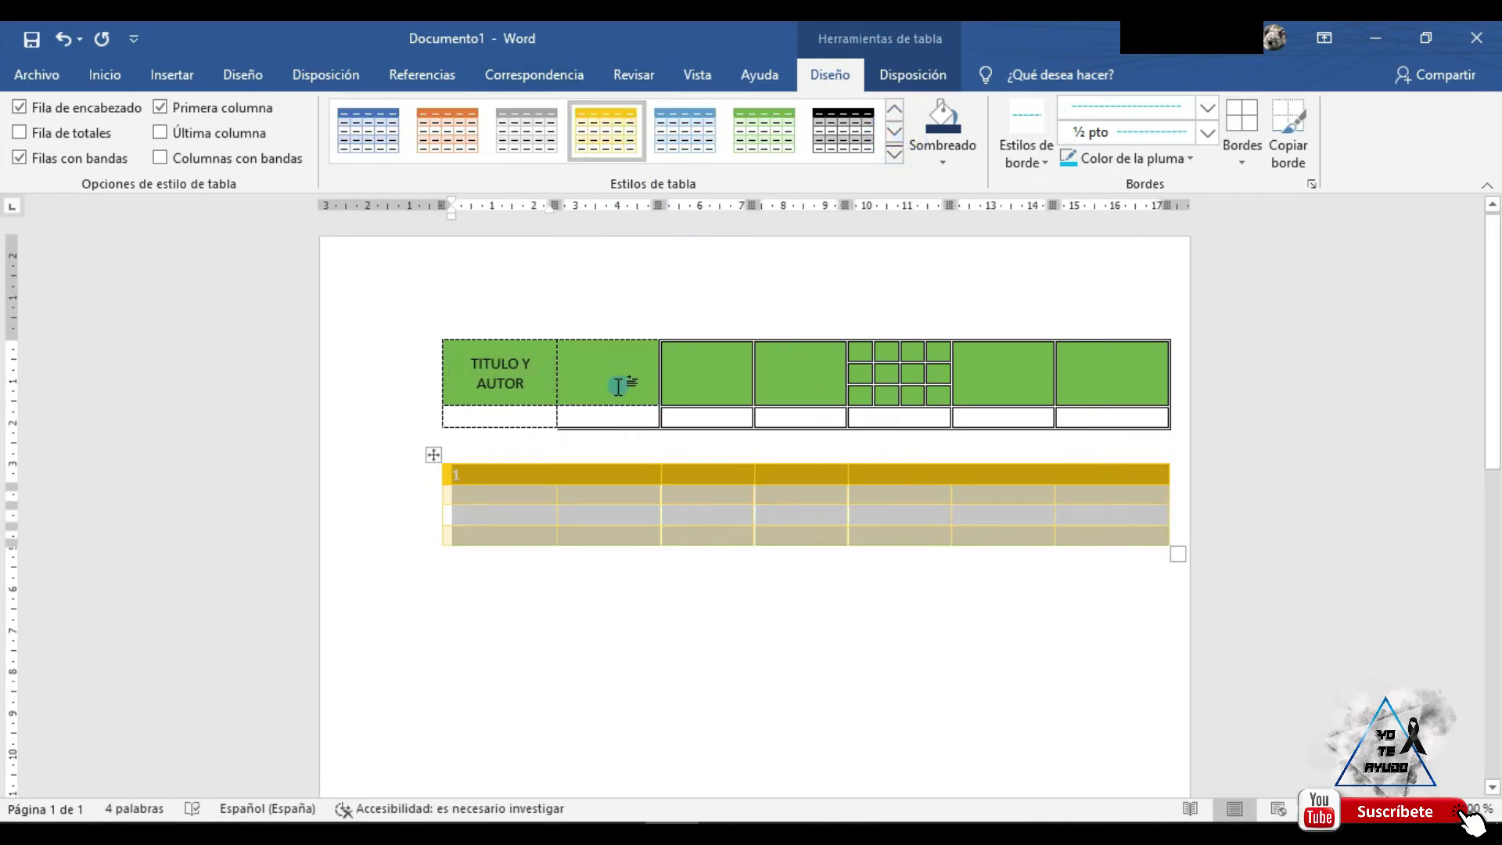
left_click(747, 603)
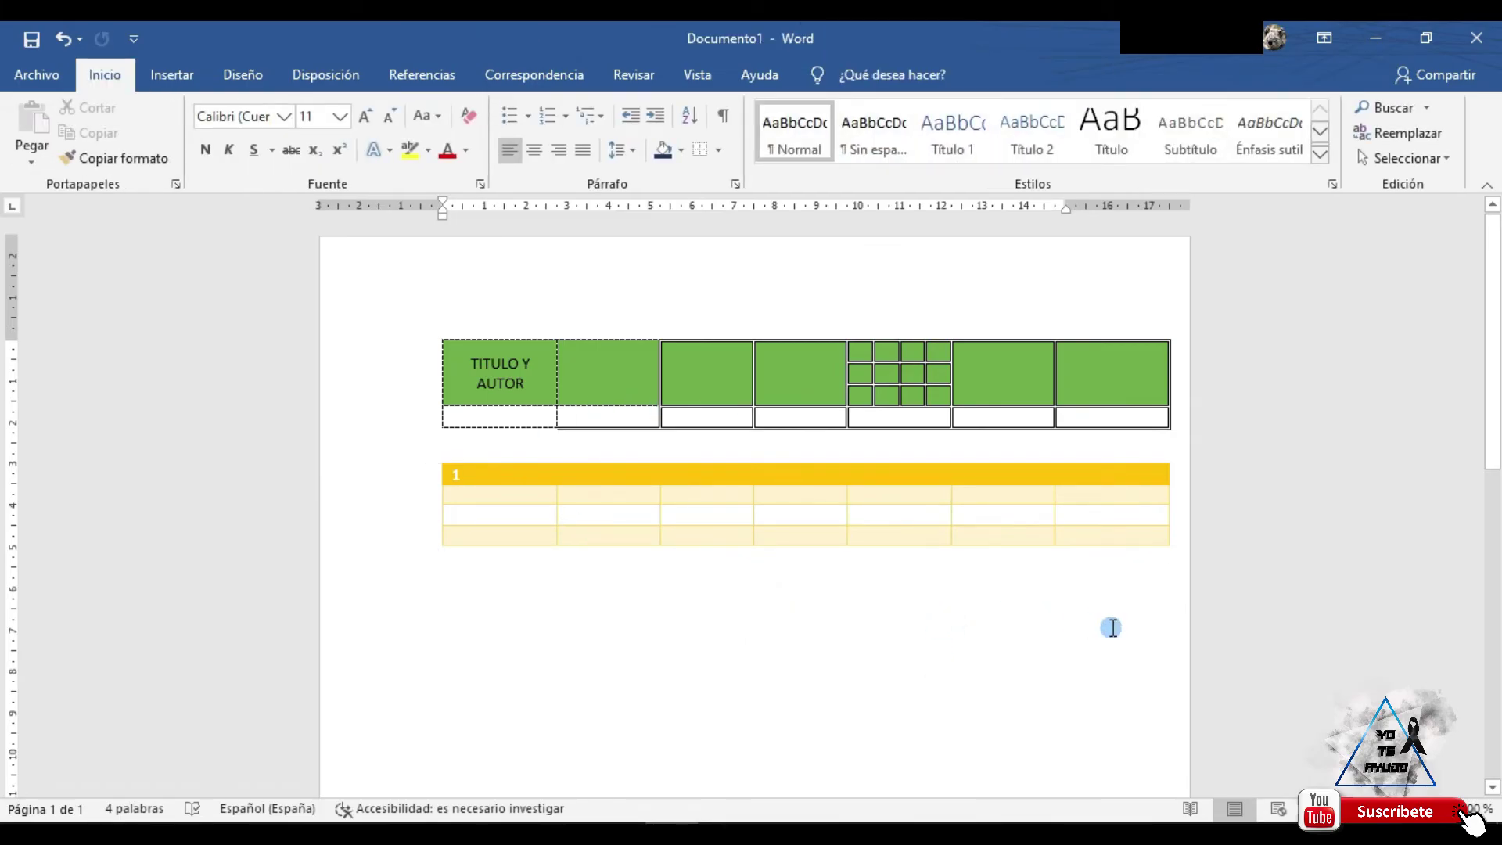
left_click(519, 502)
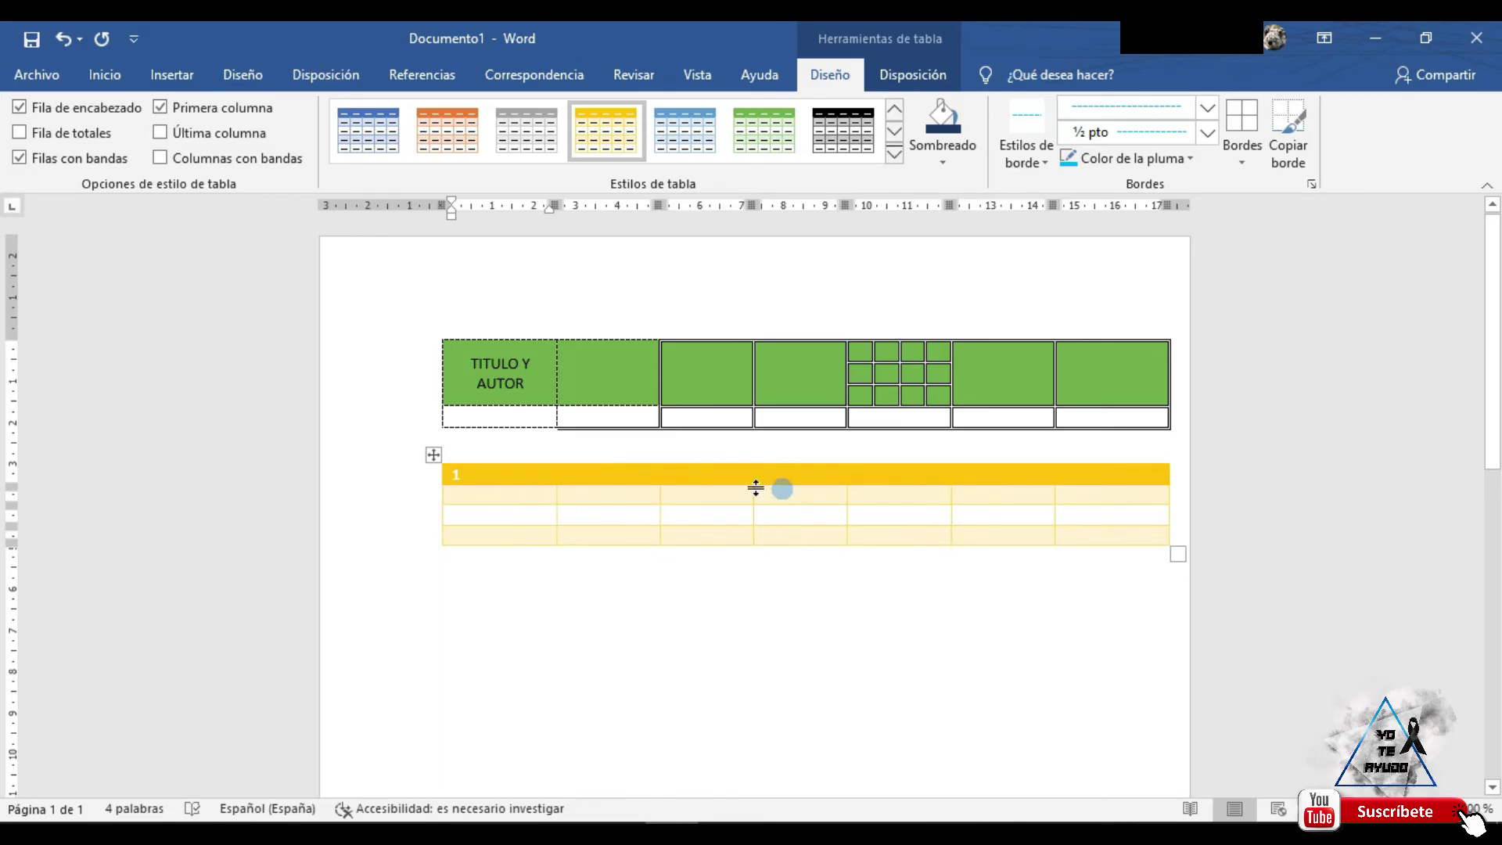
- Open the yellow table's Propiedades de tabla and look through its Row, Column and Cell tabs
right_click(546, 488)
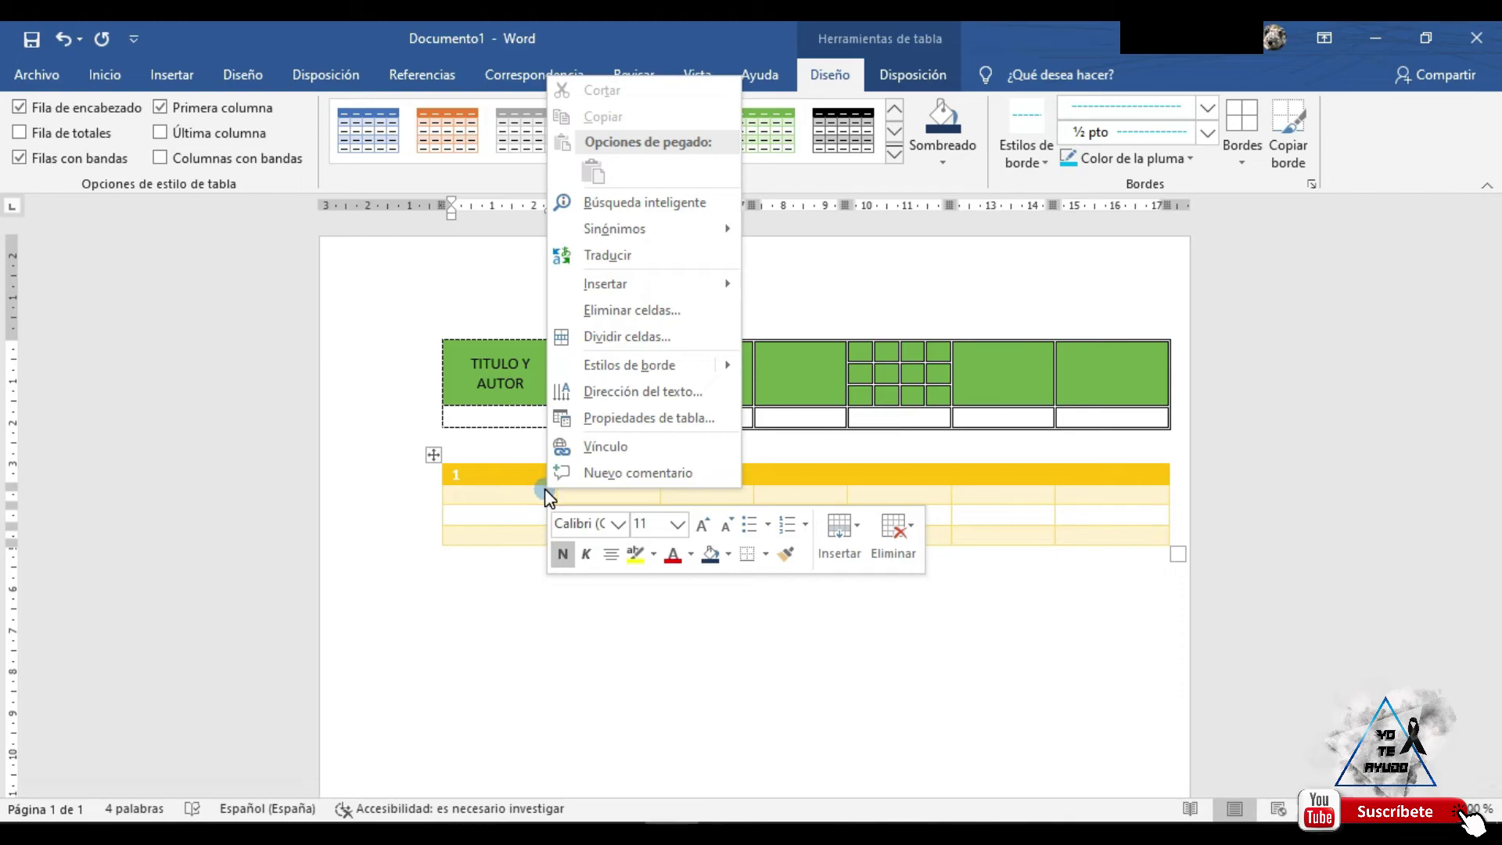
left_click(683, 420)
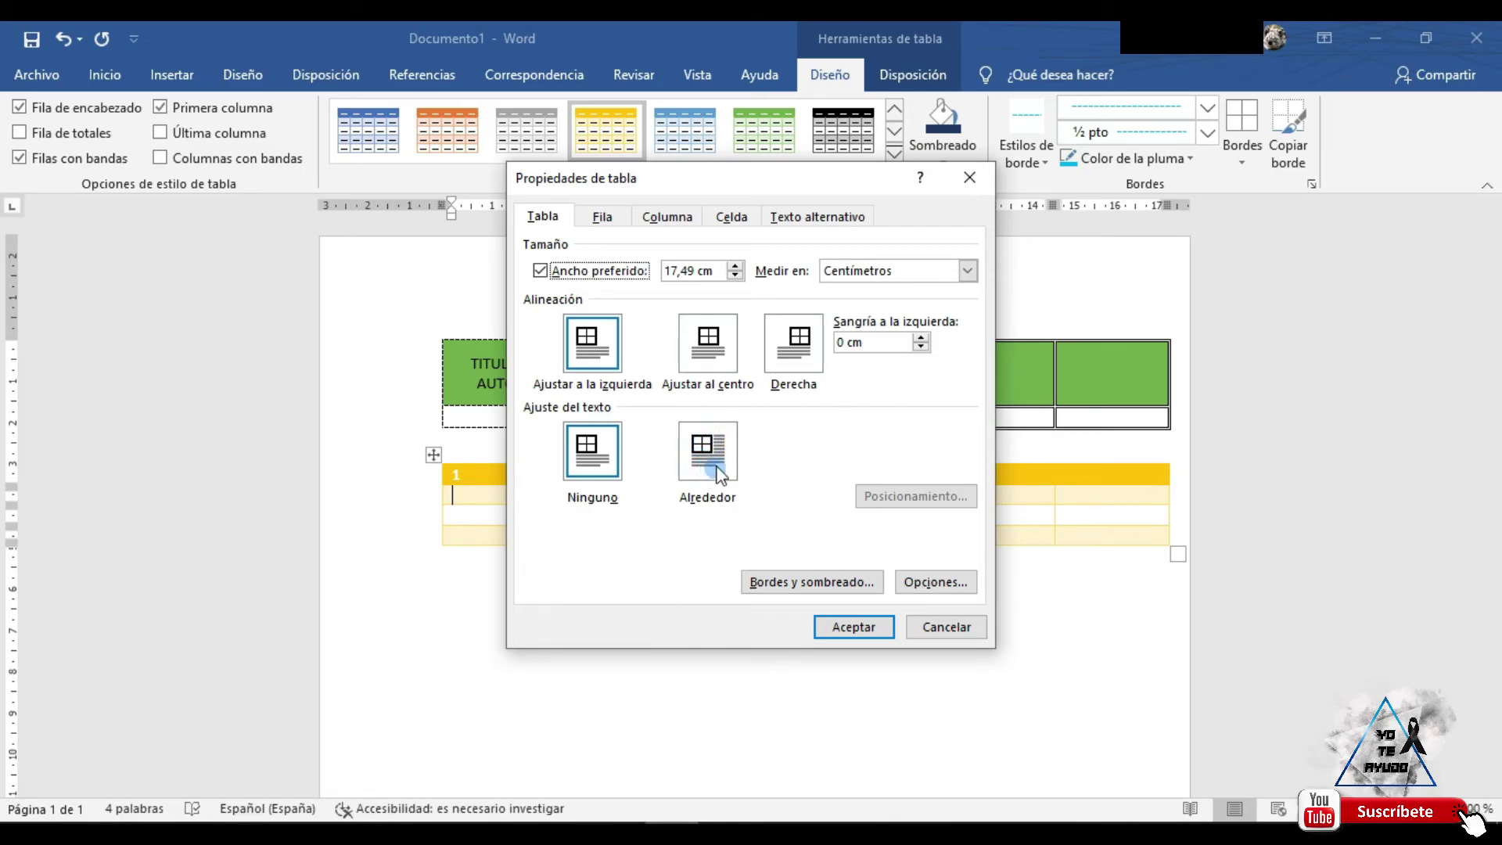
left_click(602, 218)
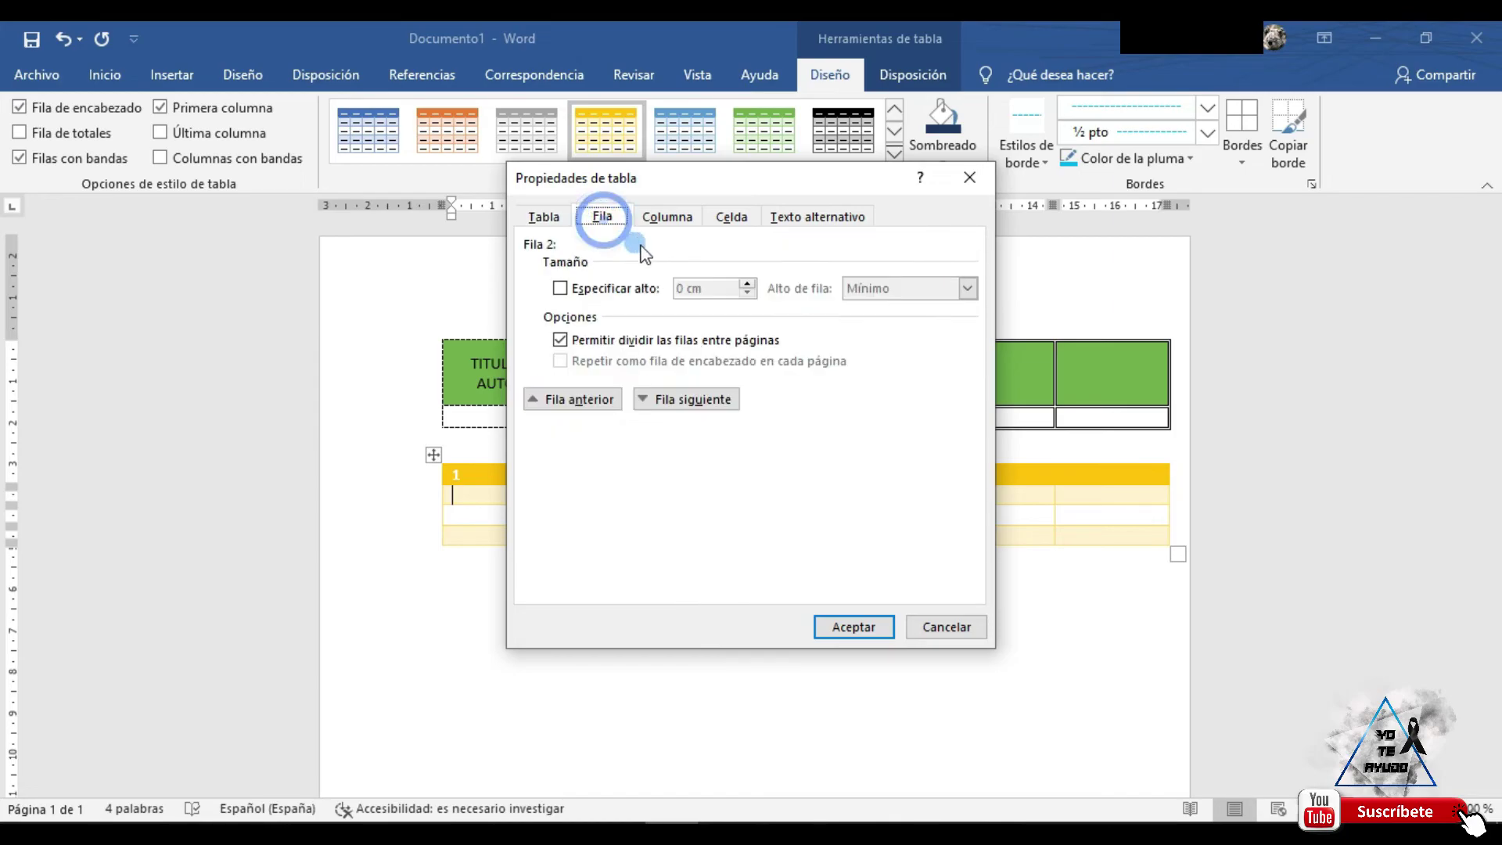
left_click(667, 218)
left_click(598, 233)
left_click(679, 219)
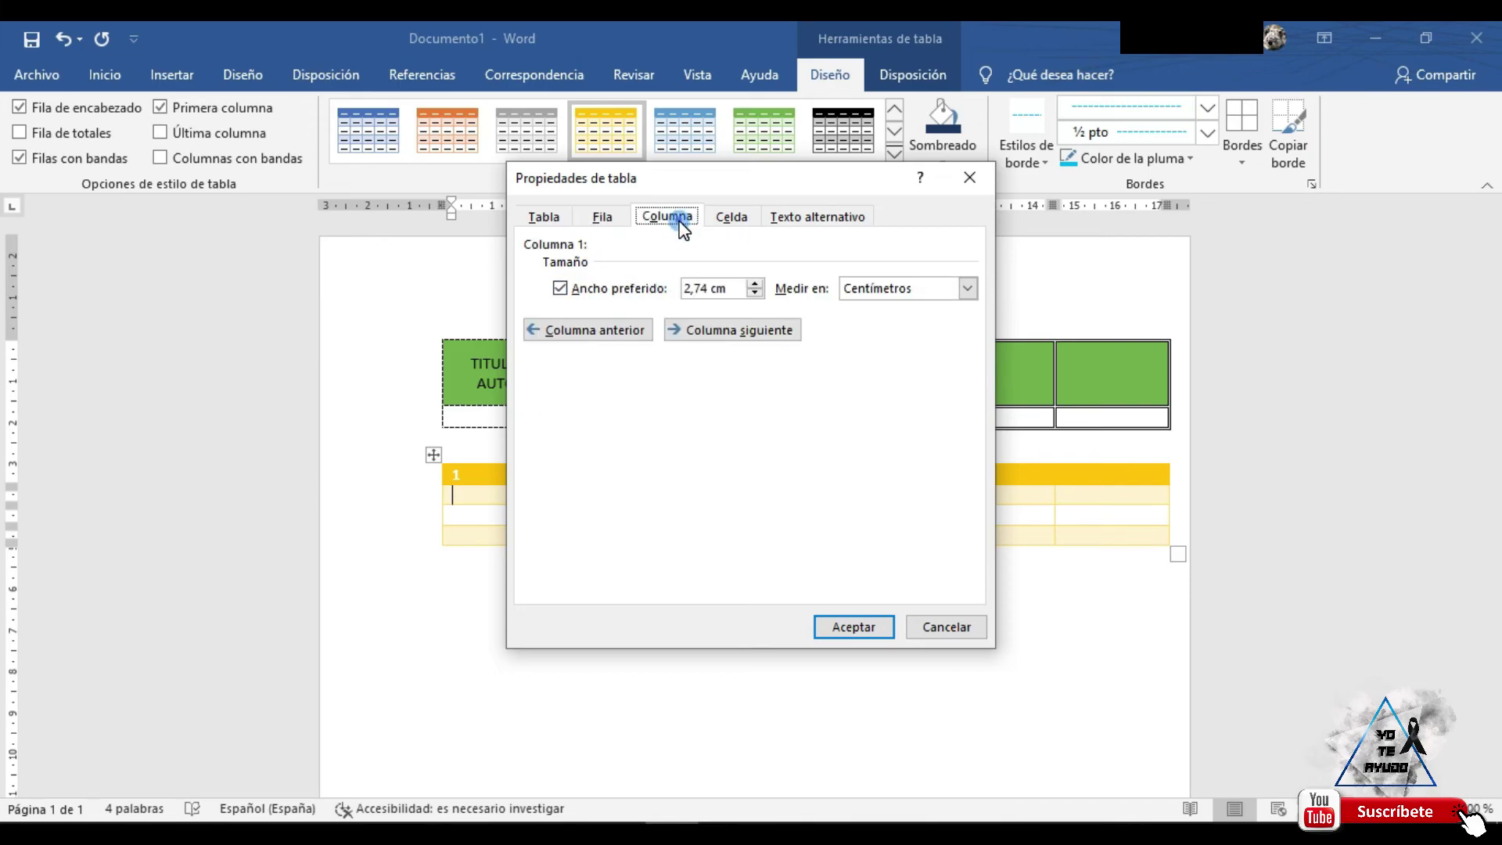
left_click(718, 219)
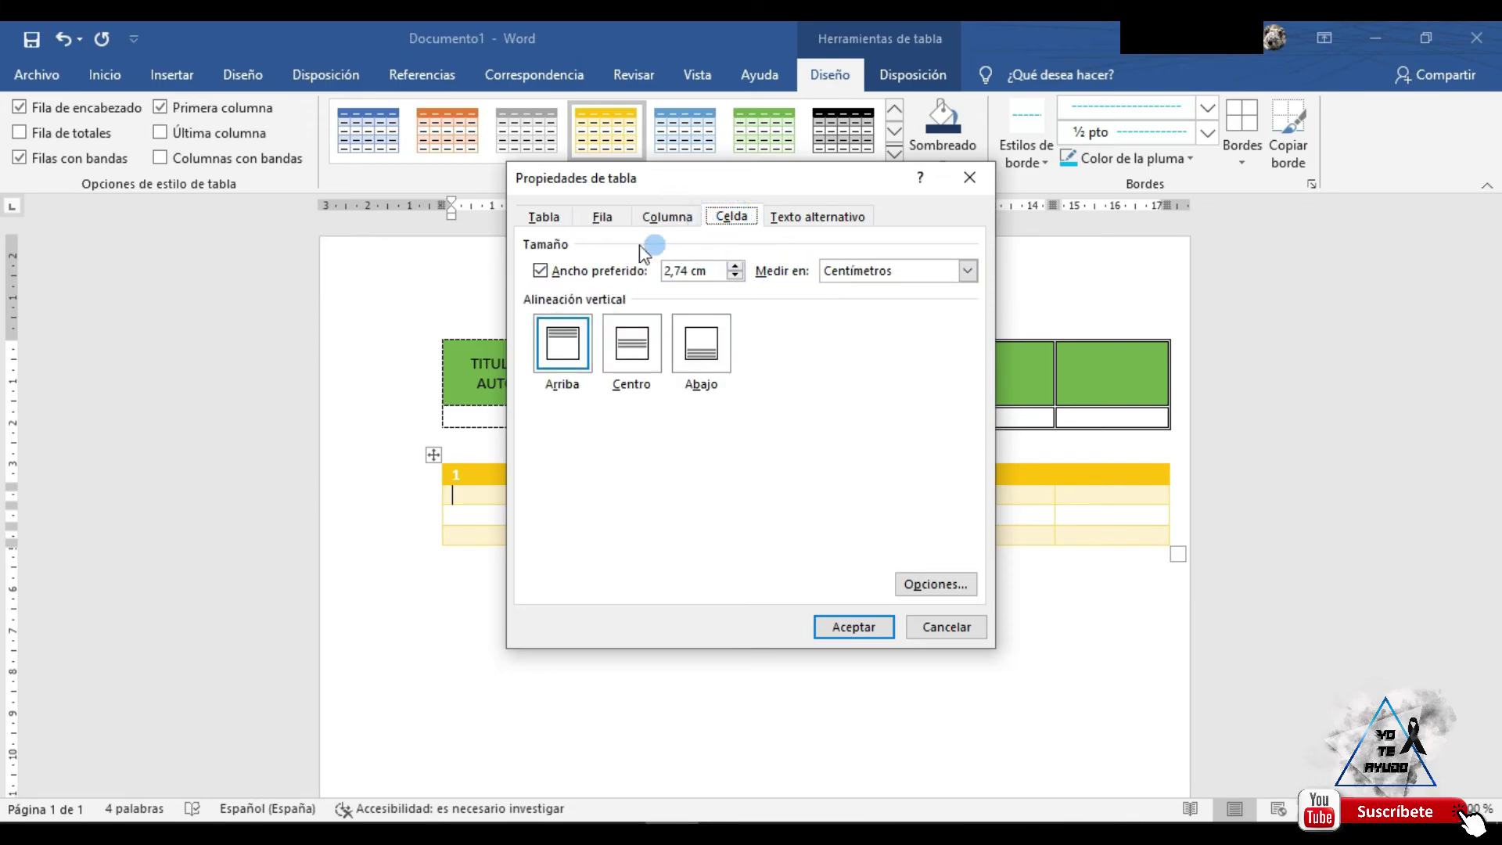
left_click(800, 220)
- Give the table the alternative-text title 'libreria' and confirm
left_click(802, 219)
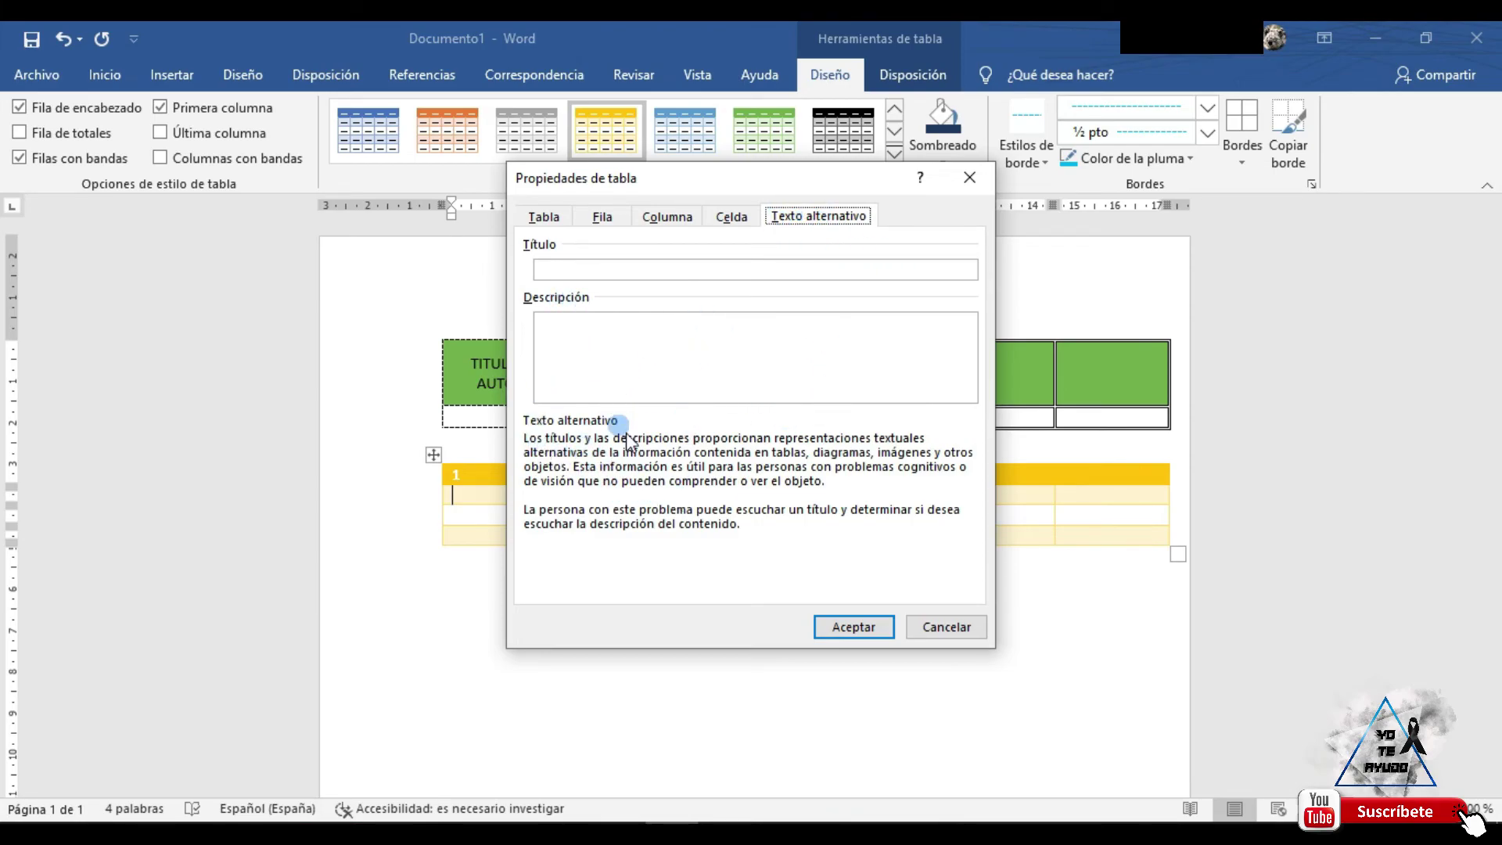
left_click(591, 268)
type("libreria")
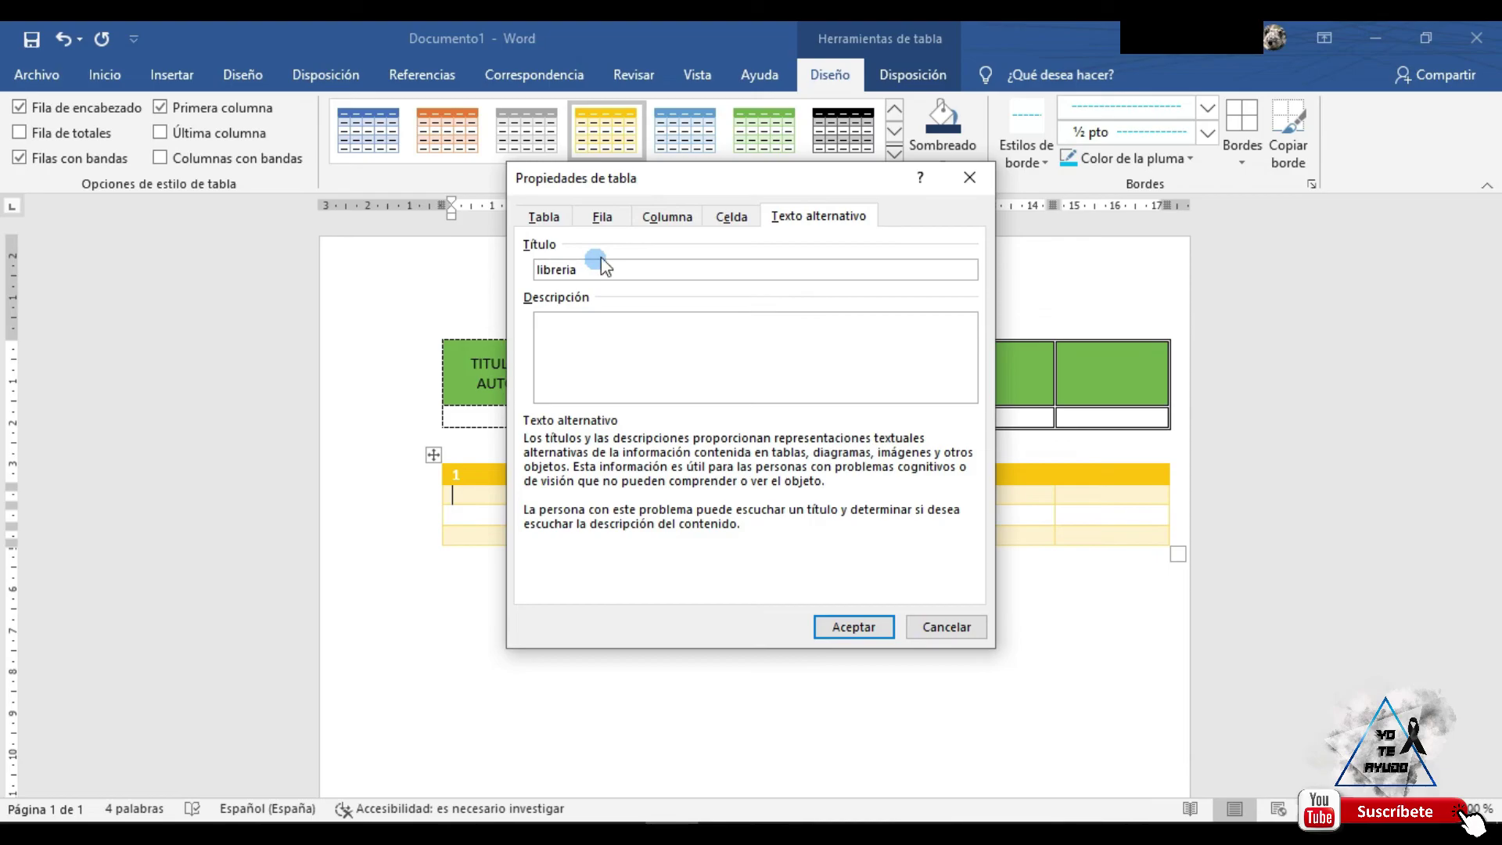
left_click(875, 629)
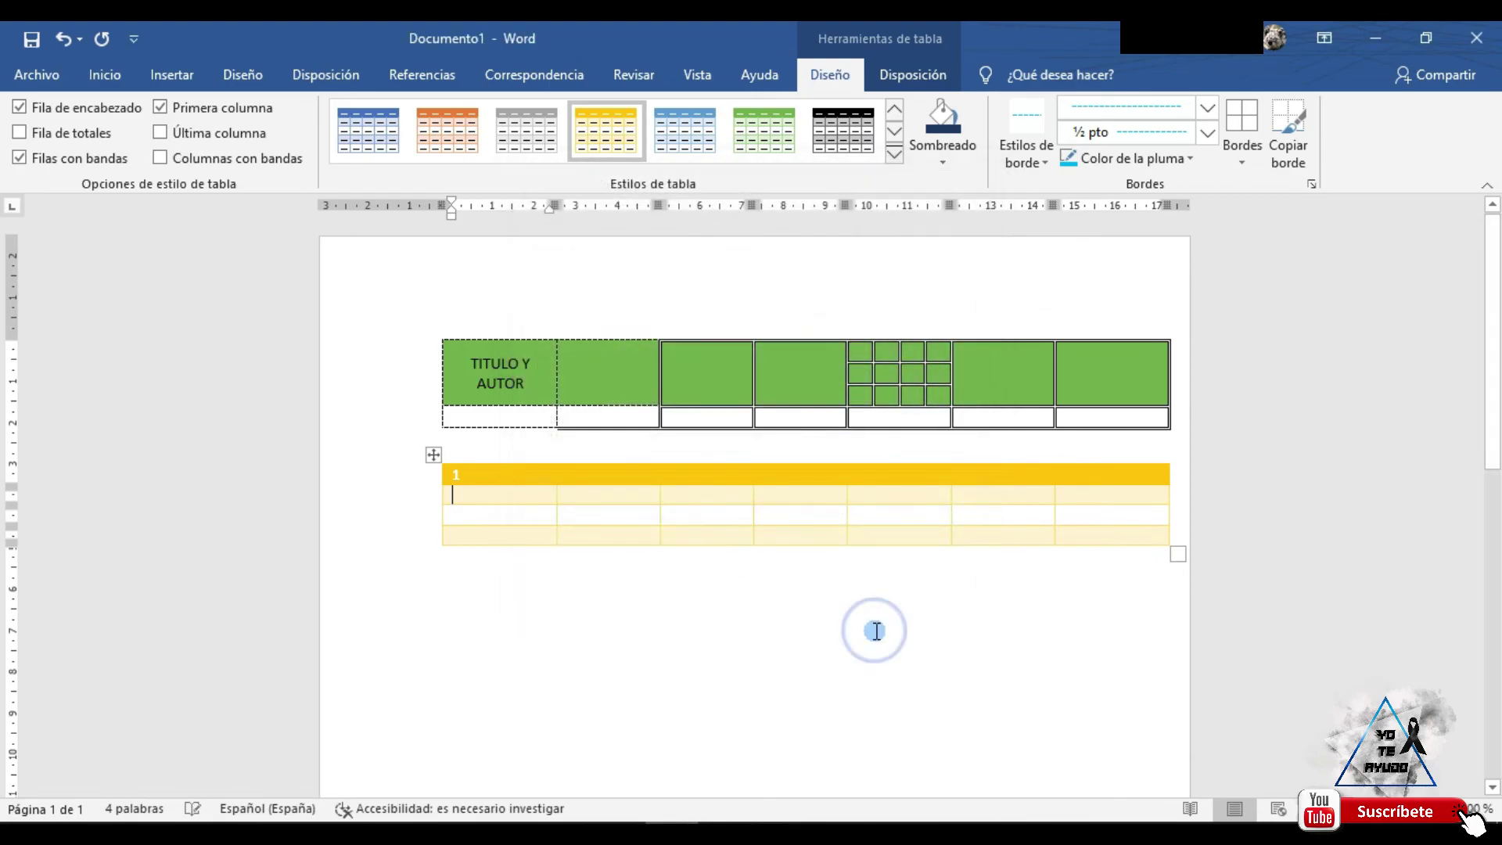
left_click(526, 534)
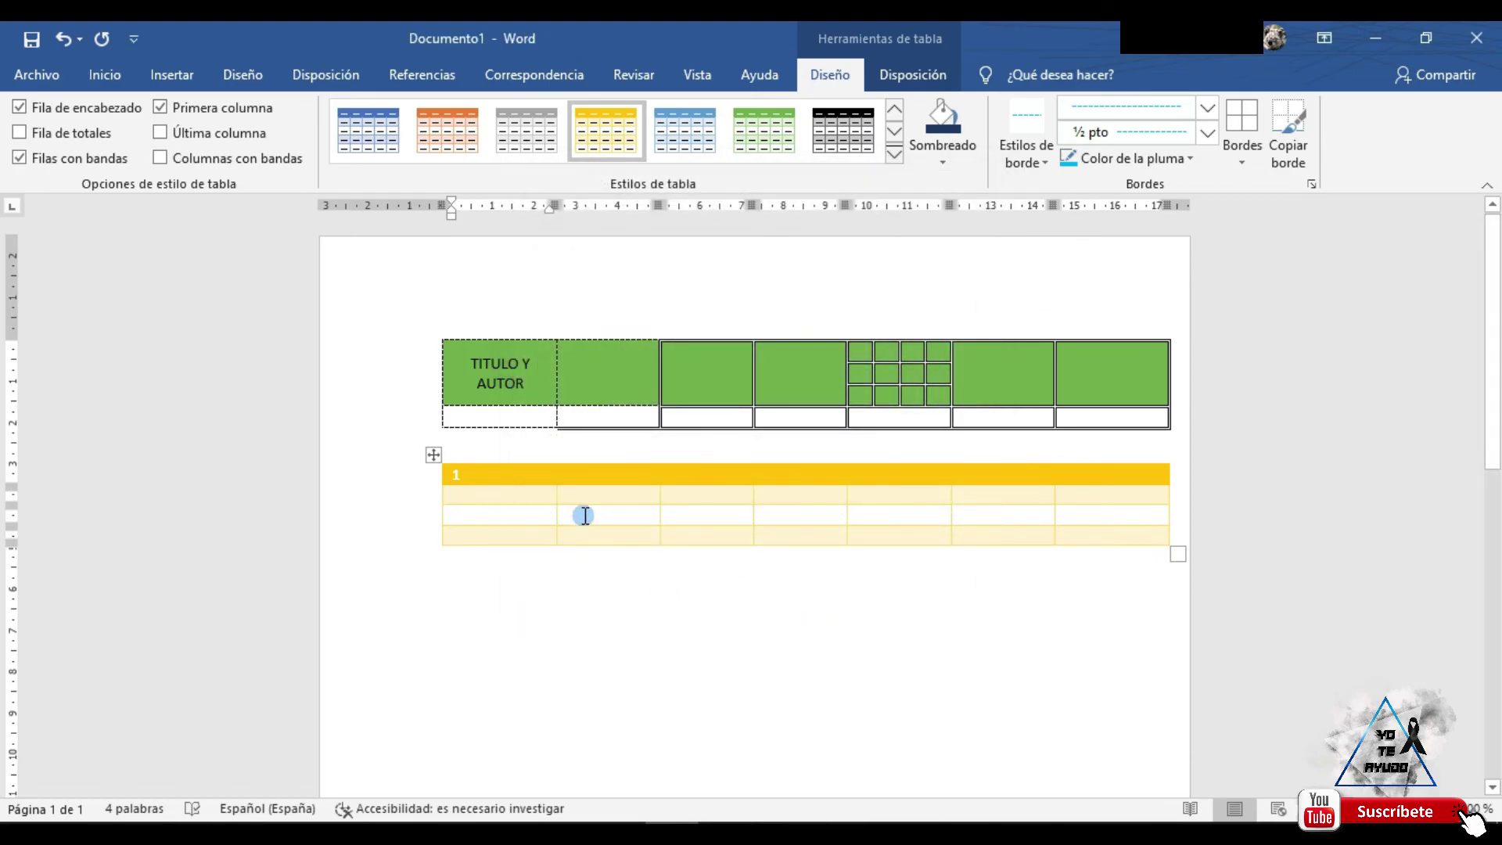
left_click(450, 499)
left_click(433, 456)
right_click(433, 458)
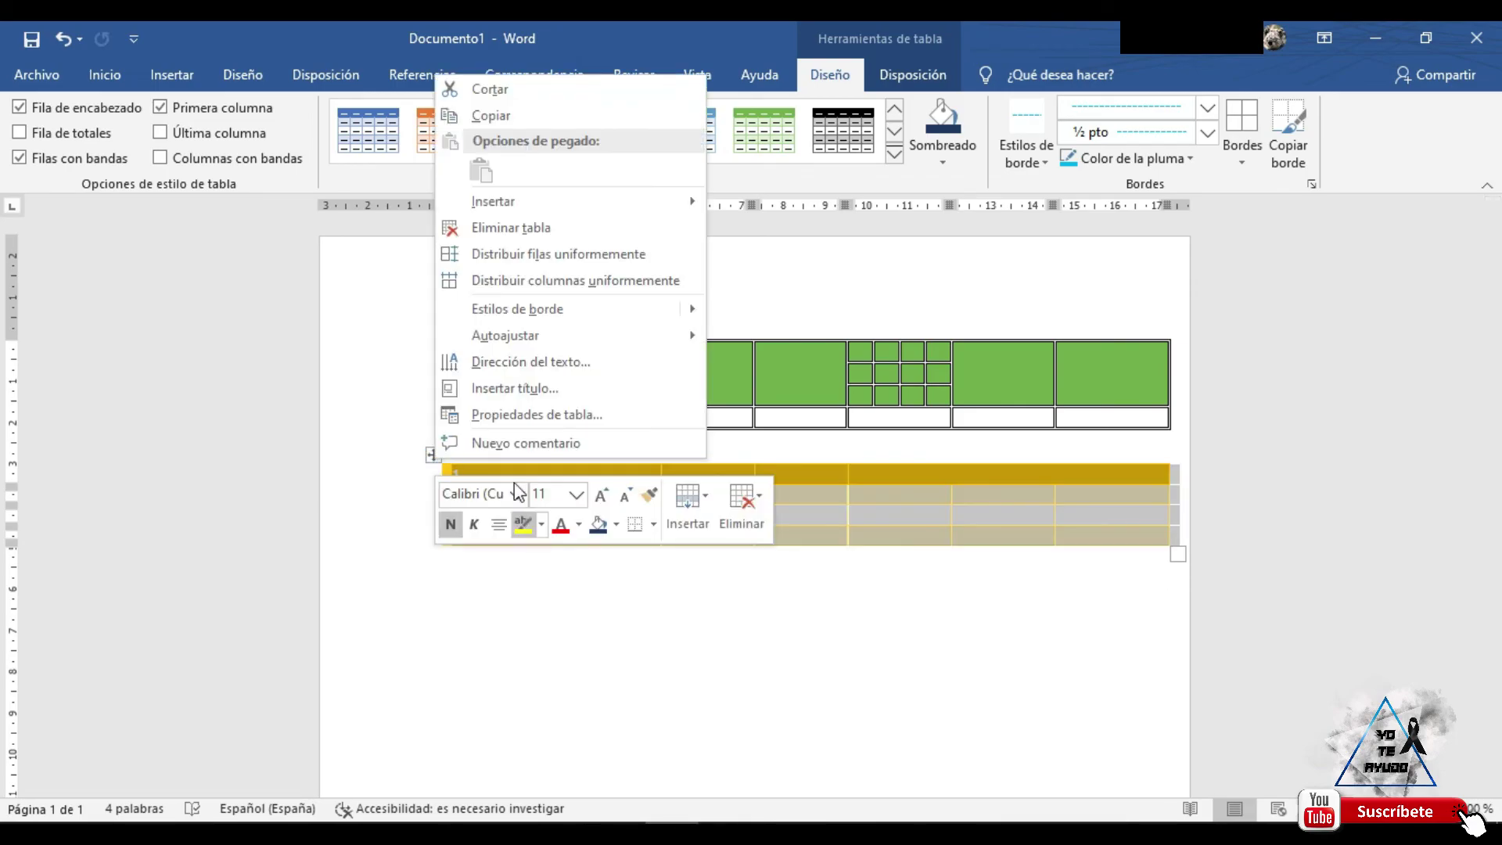
left_click(522, 414)
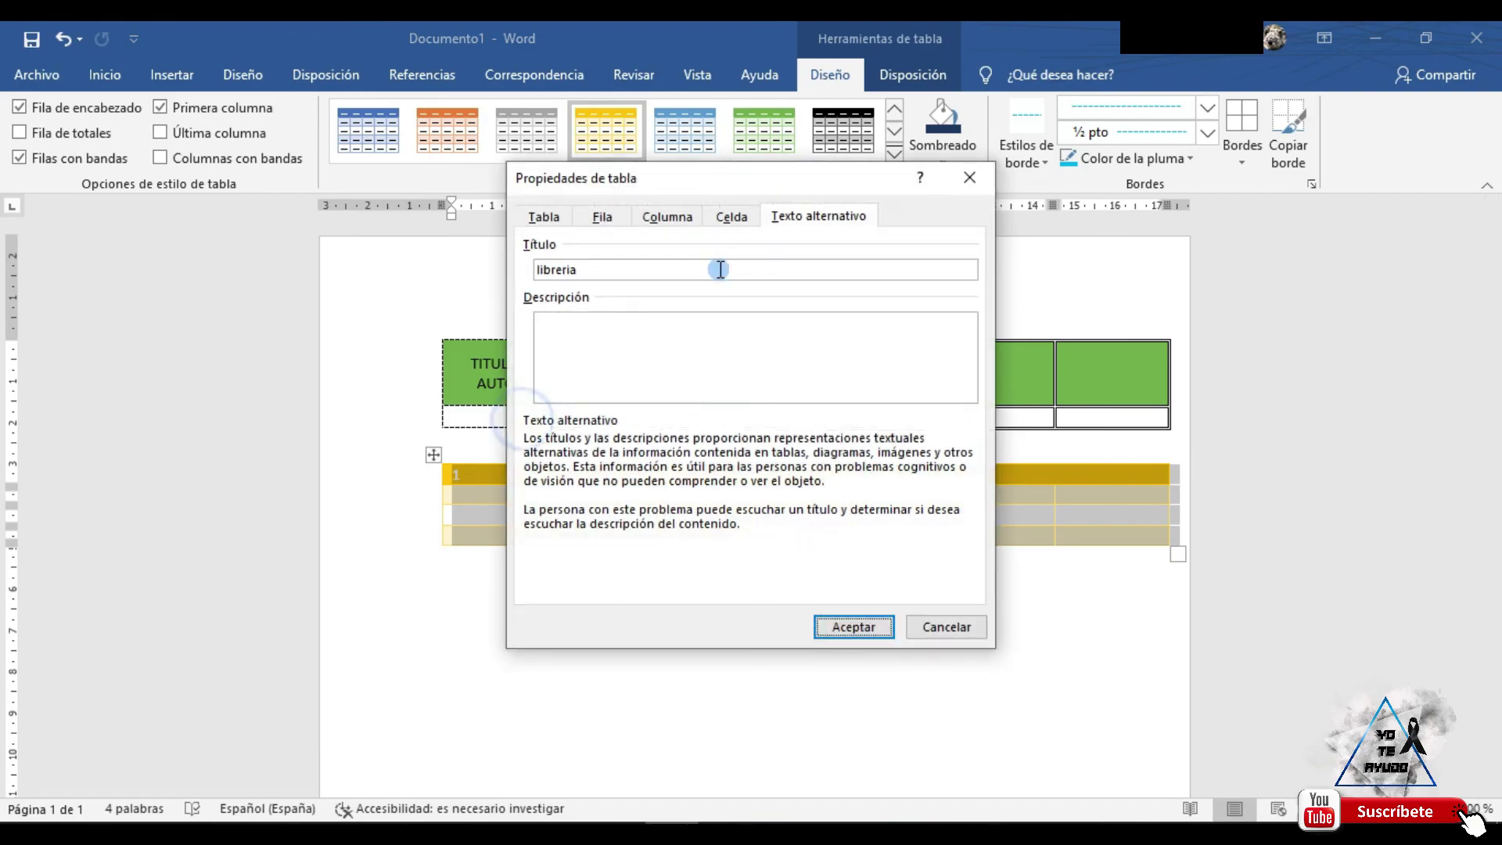
left_click(838, 202)
left_click(573, 386)
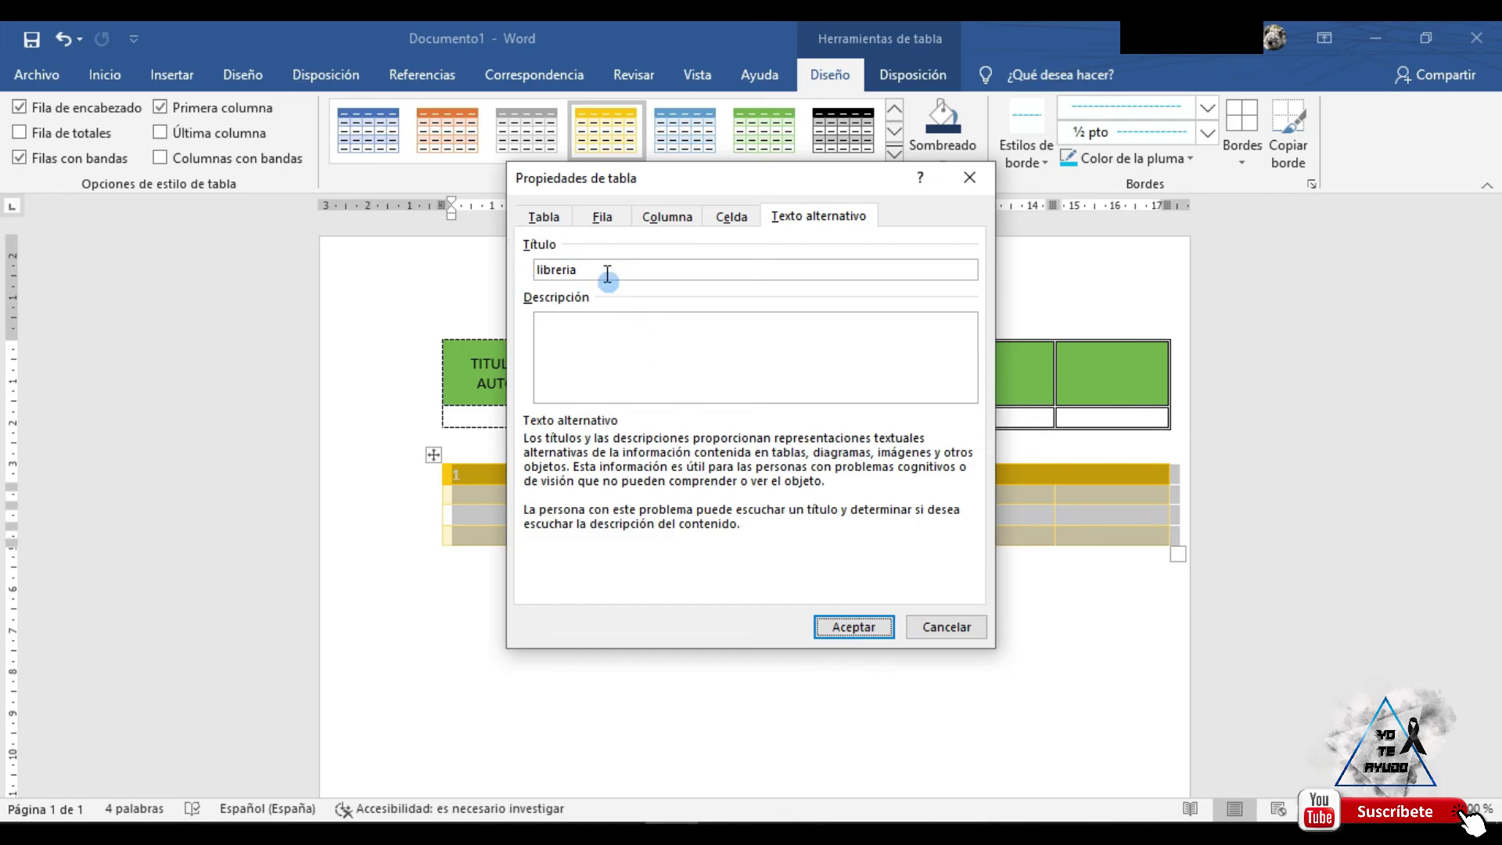
left_click(598, 348)
left_click(950, 628)
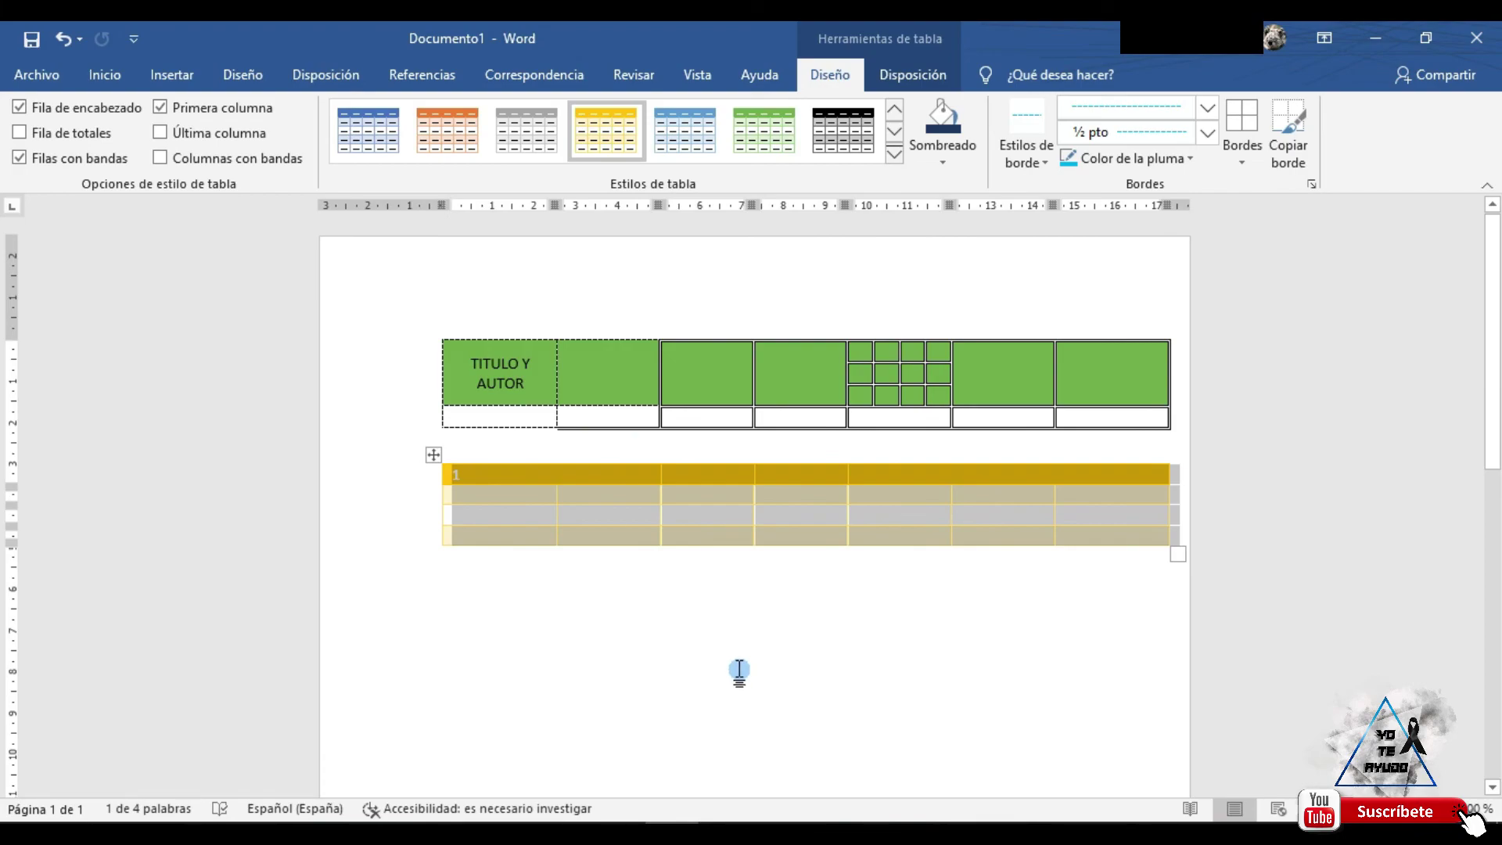